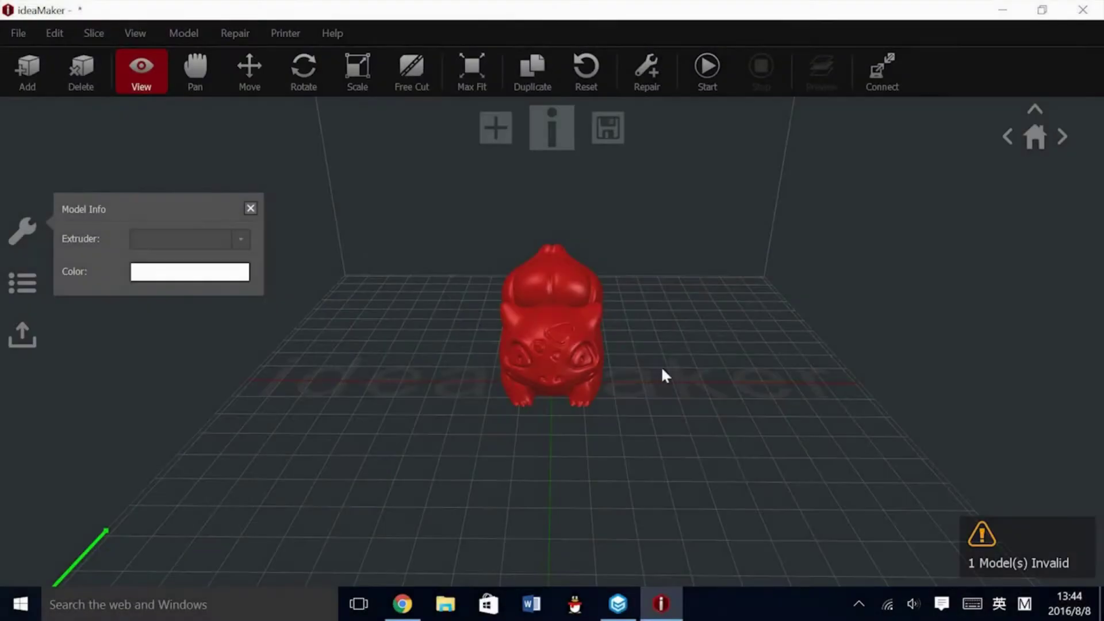
Step: Select the Bulbasaur model to display its mesh statistics: 415996 triangles, 23 non-manifold edges
{"action": "left_click_drag", "start_coordinate": [772, 403], "coordinate": [444, 414]}
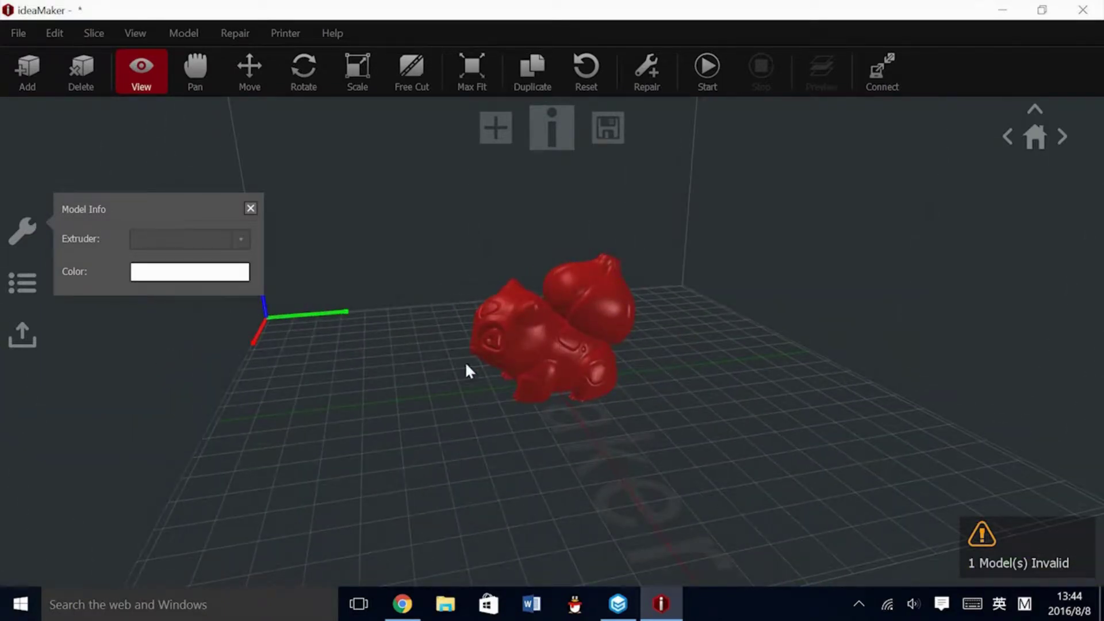
{"action": "left_click_drag", "start_coordinate": [570, 470], "coordinate": [472, 444]}
{"action": "scroll", "coordinate": [472, 443], "scroll_direction": "down", "scroll_amount": 2}
{"action": "left_click_drag", "start_coordinate": [588, 401], "coordinate": [584, 365]}
{"action": "left_click", "coordinate": [550, 336]}
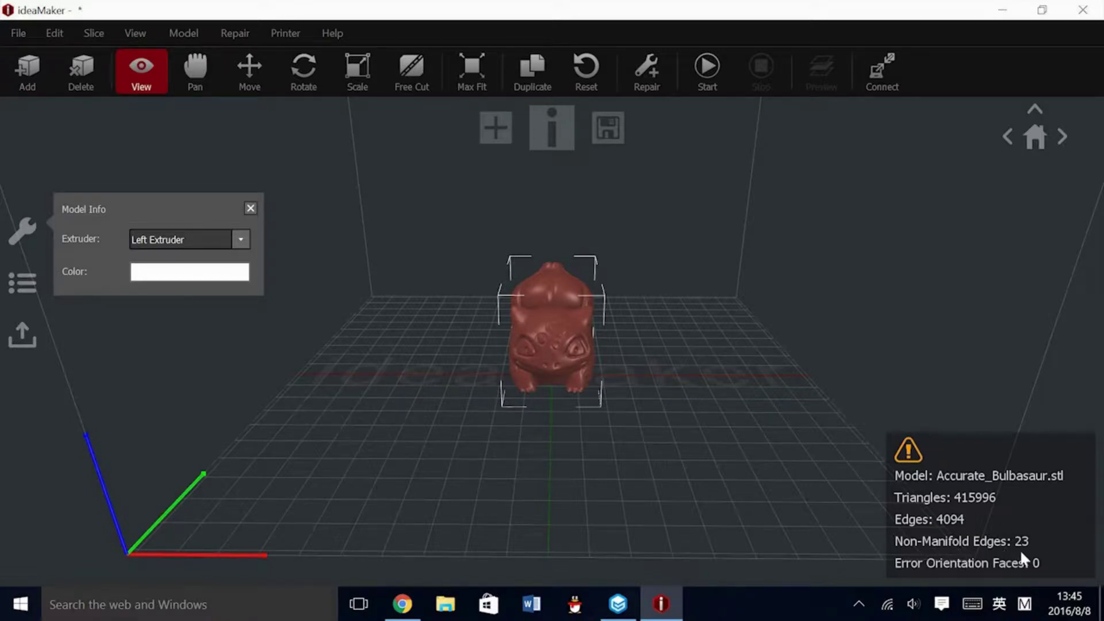
Step: Auto-repair the Bulbasaur mesh down to 0 non-manifold edges and inspect it from several angles
{"action": "left_click", "coordinate": [653, 74]}
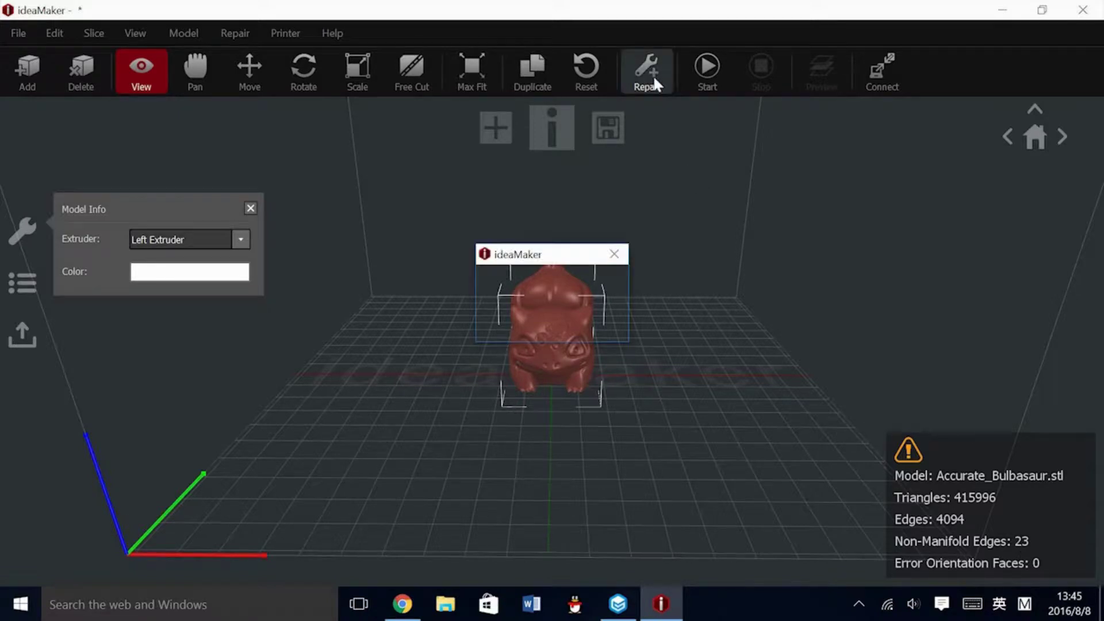
{"action": "left_click", "coordinate": [518, 323]}
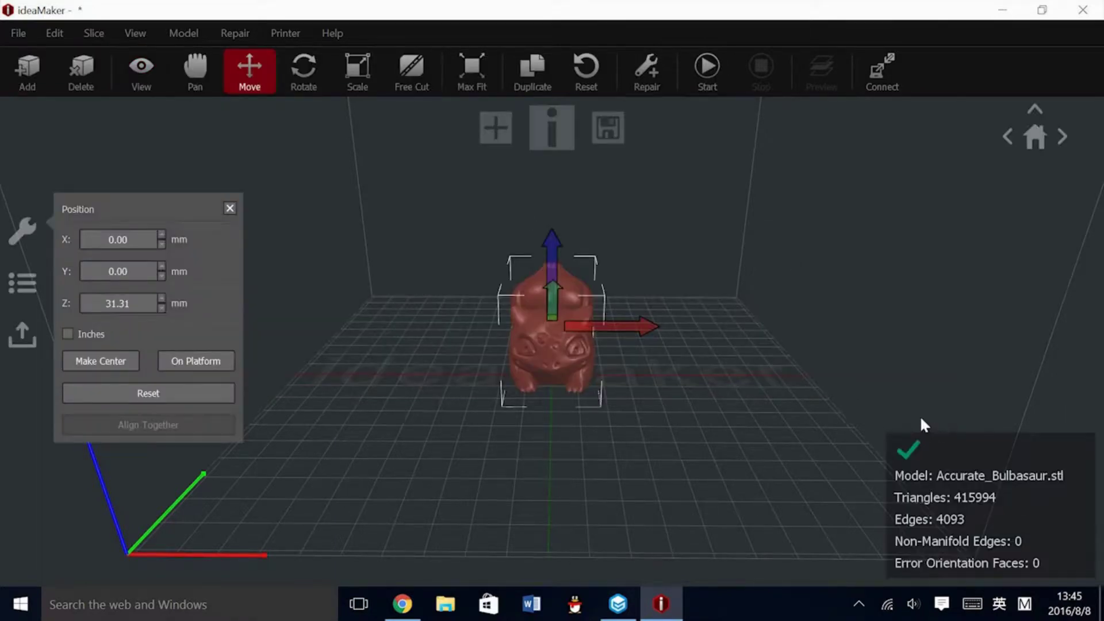
{"action": "scroll", "coordinate": [653, 420], "scroll_direction": "up", "scroll_amount": 4}
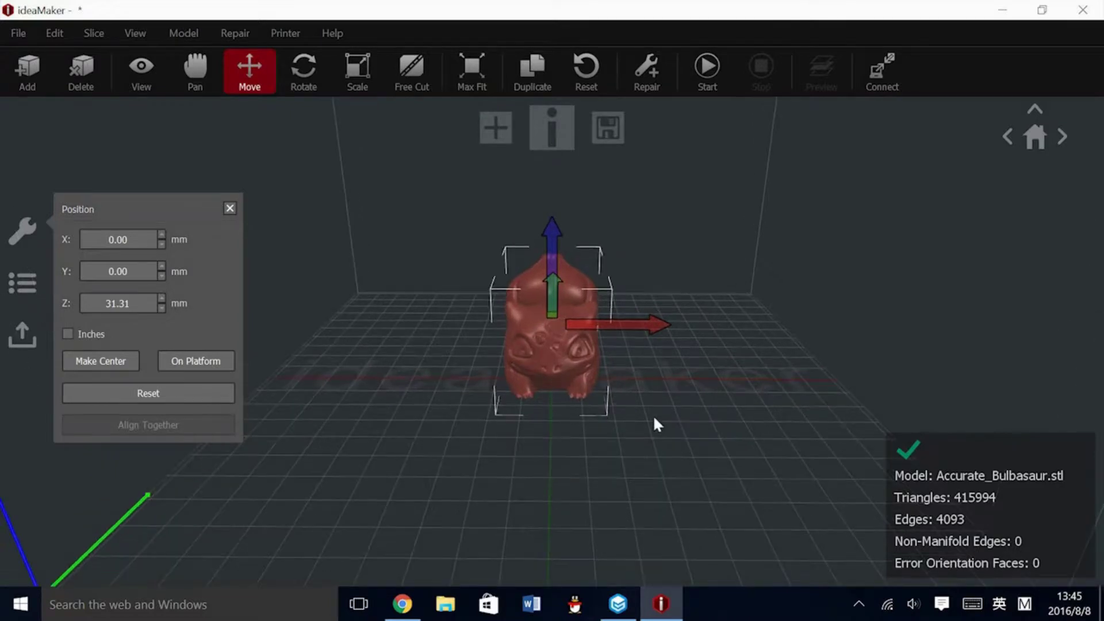
{"action": "right_click_drag", "start_coordinate": [642, 453], "coordinate": [171, 317]}
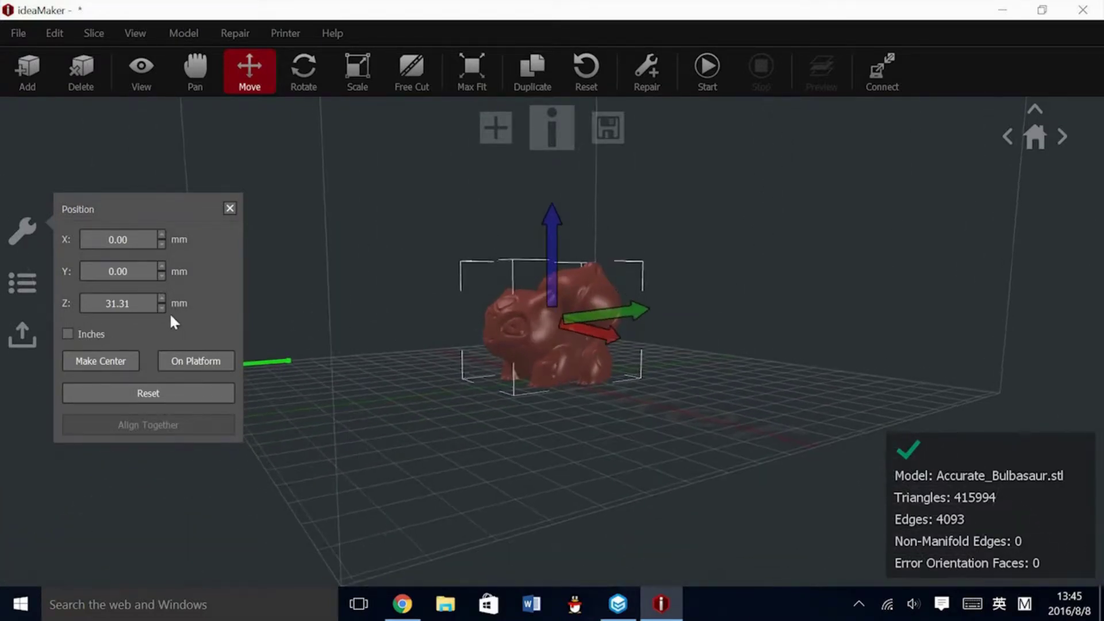
{"action": "right_click_drag", "start_coordinate": [400, 384], "coordinate": [903, 430]}
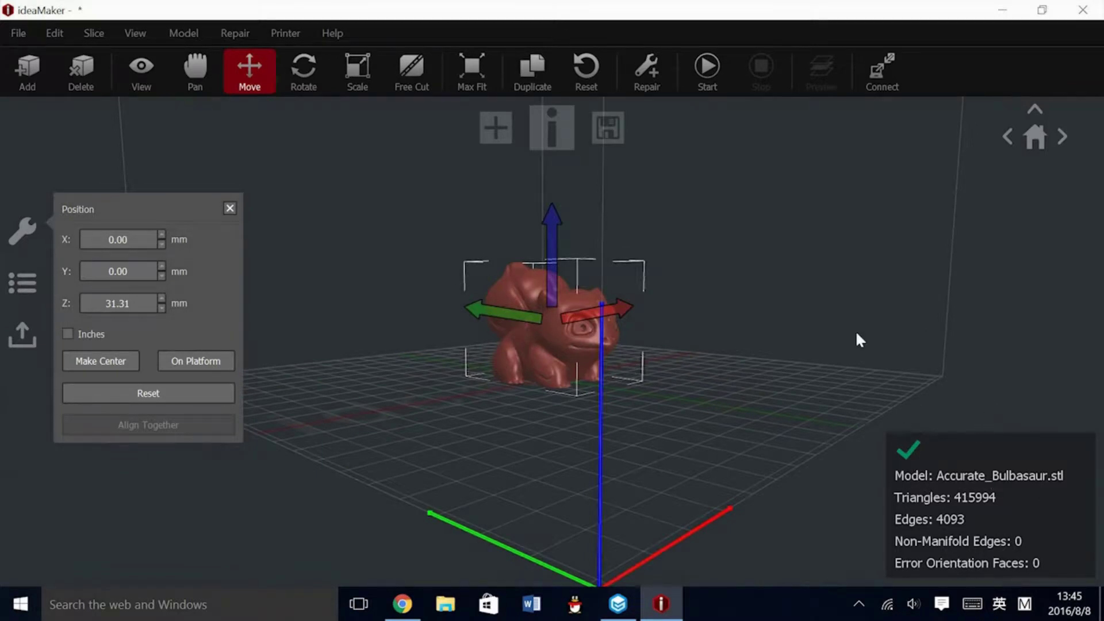
{"action": "right_click_drag", "start_coordinate": [860, 340], "coordinate": [740, 364]}
{"action": "right_click_drag", "start_coordinate": [464, 395], "coordinate": [552, 369]}
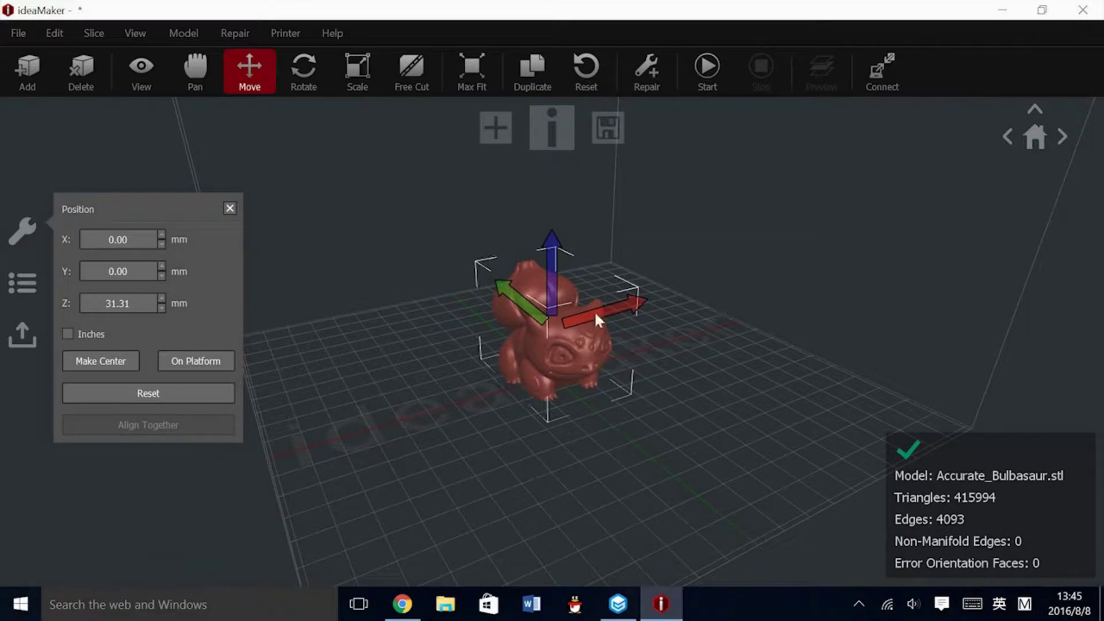
Step: Drop the moved model back onto the platform and recentre it at X 0, Y 0
{"action": "left_click_drag", "start_coordinate": [656, 300], "coordinate": [537, 364]}
{"action": "left_click_drag", "start_coordinate": [512, 283], "coordinate": [531, 449]}
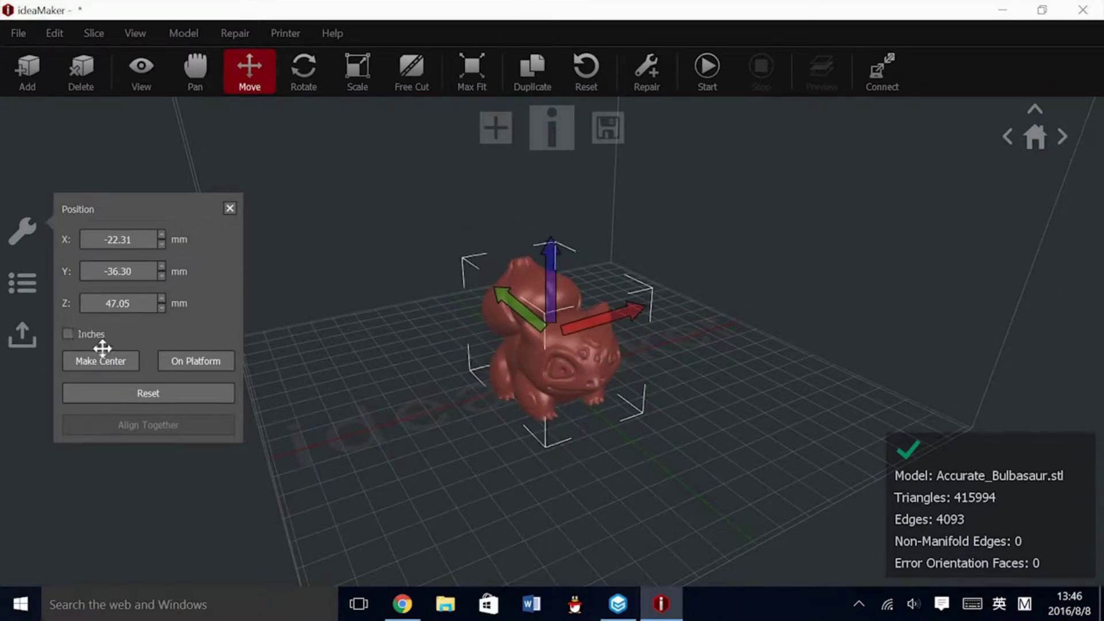
{"action": "left_click", "coordinate": [202, 360]}
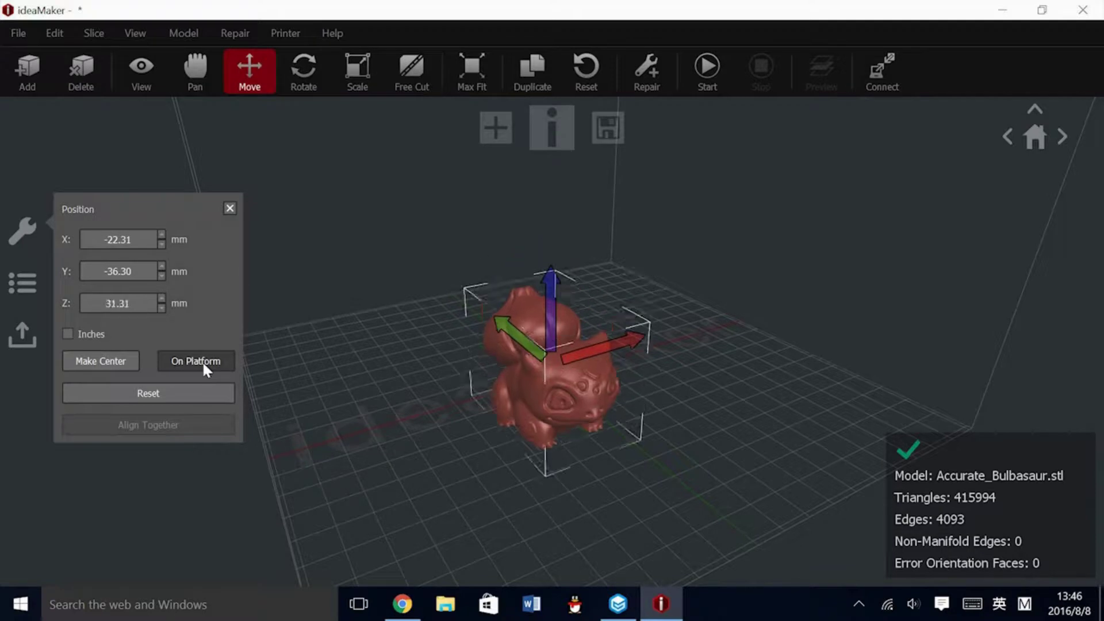
{"action": "left_click", "coordinate": [428, 454]}
{"action": "left_click_drag", "start_coordinate": [492, 469], "coordinate": [323, 449]}
{"action": "left_click", "coordinate": [545, 364]}
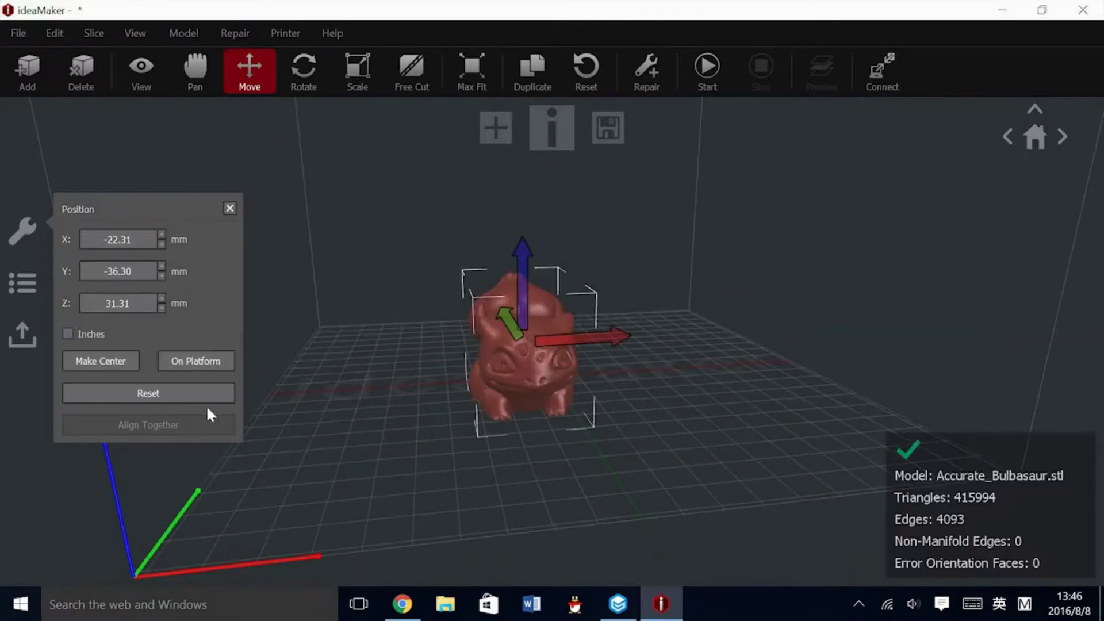
{"action": "left_click", "coordinate": [194, 392]}
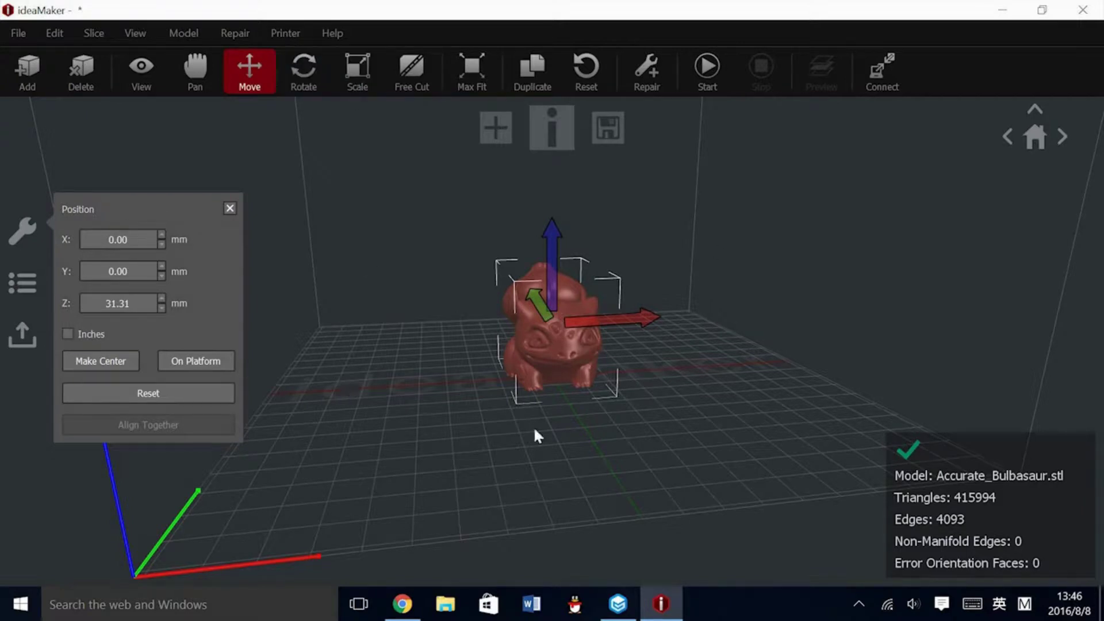
{"action": "left_click_drag", "start_coordinate": [694, 453], "coordinate": [609, 440]}
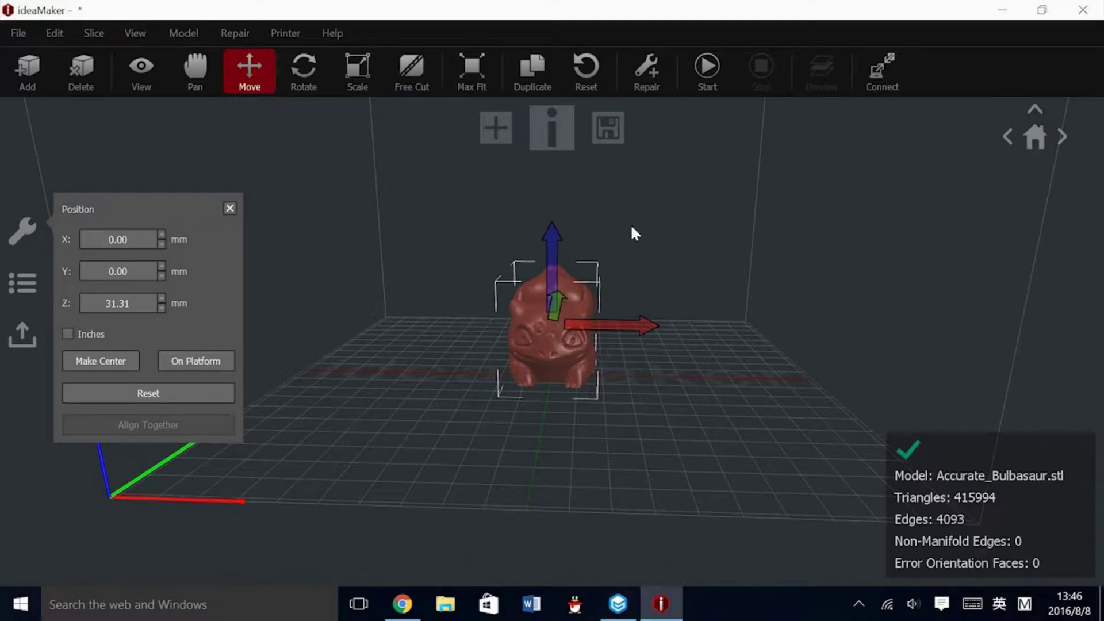
{"action": "left_click", "coordinate": [286, 33]}
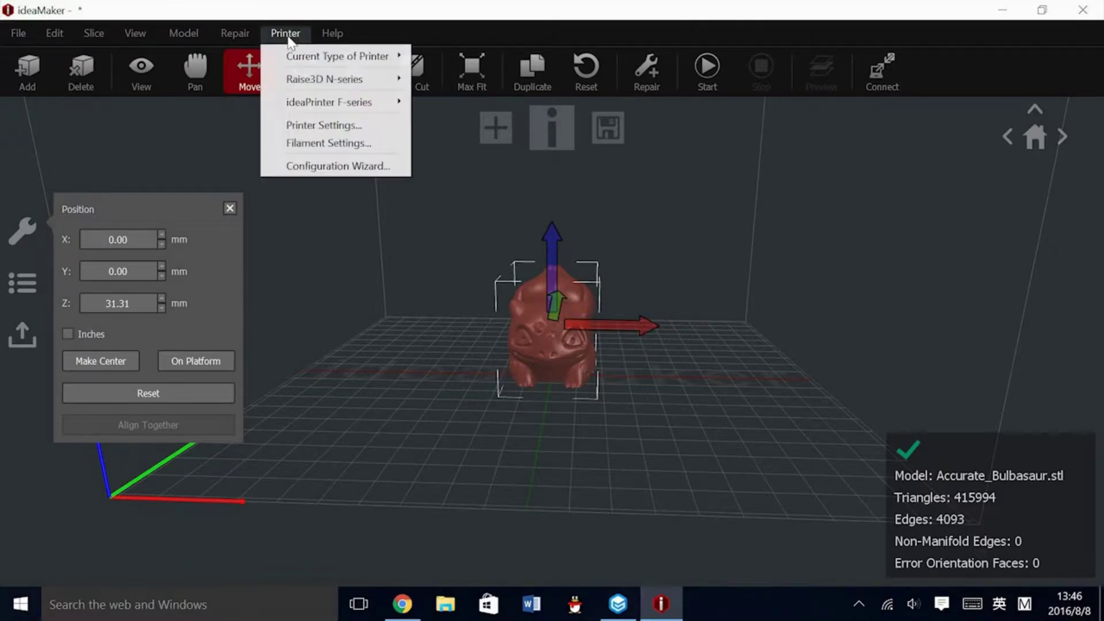
{"action": "left_click", "coordinate": [334, 127]}
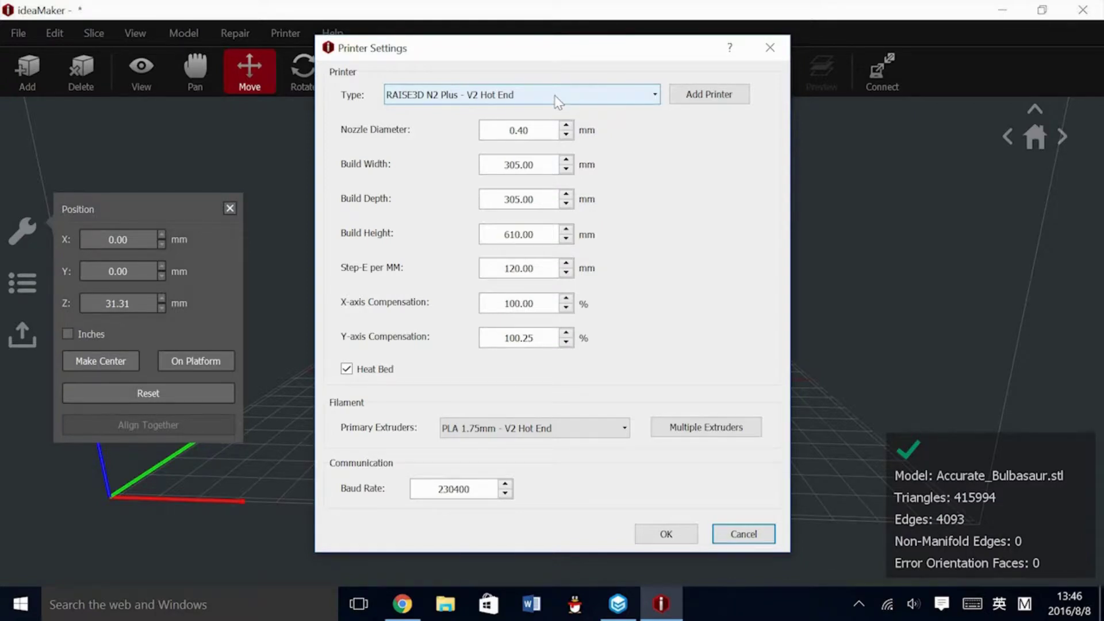
{"action": "left_click", "coordinate": [556, 335]}
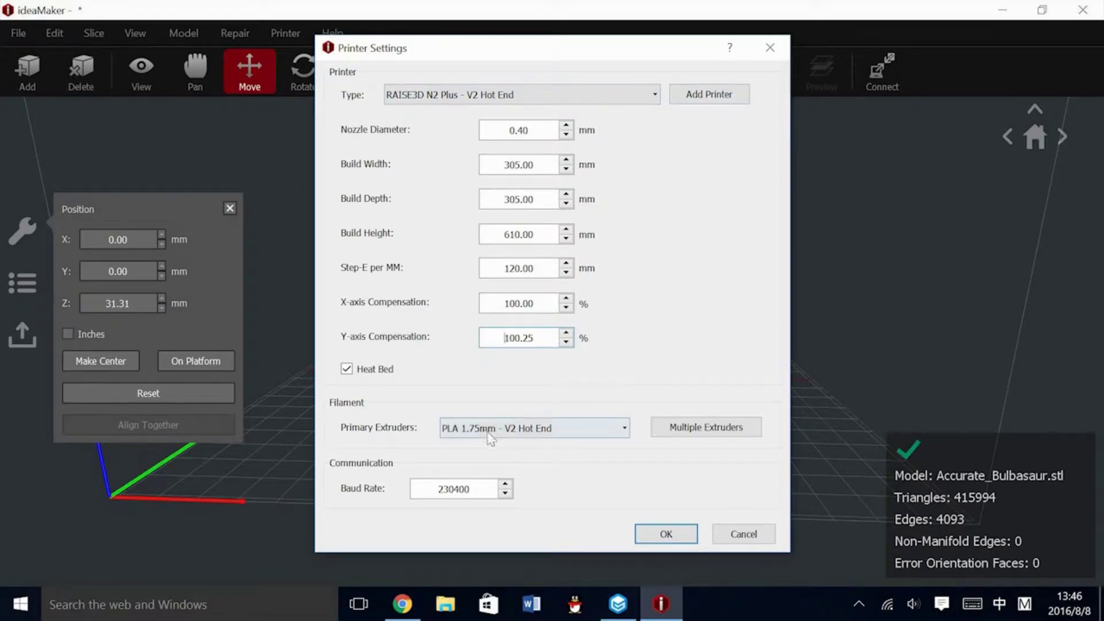
{"action": "left_click", "coordinate": [703, 432]}
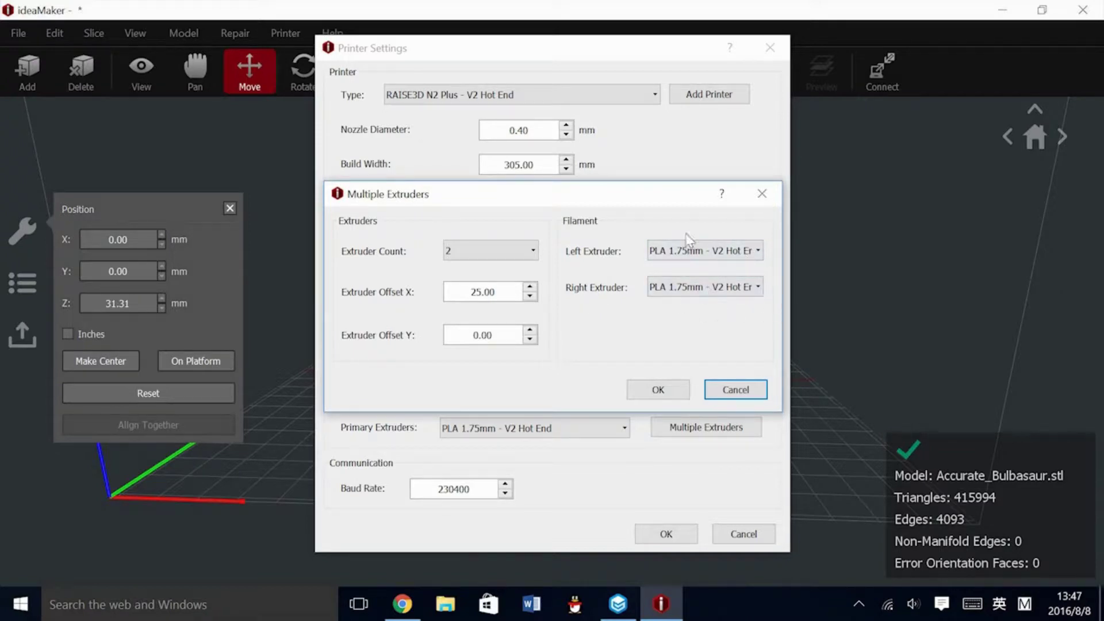
{"action": "left_click", "coordinate": [737, 251]}
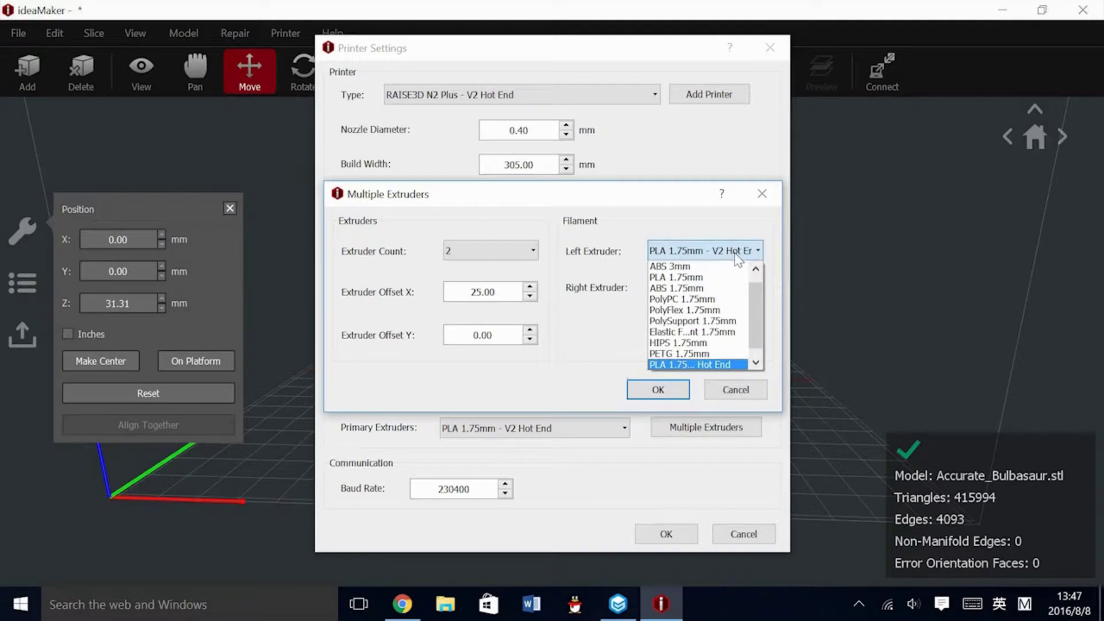
{"action": "scroll", "coordinate": [755, 306], "scroll_direction": "up", "scroll_amount": 1}
{"action": "scroll", "coordinate": [755, 307], "scroll_direction": "down", "scroll_amount": 2}
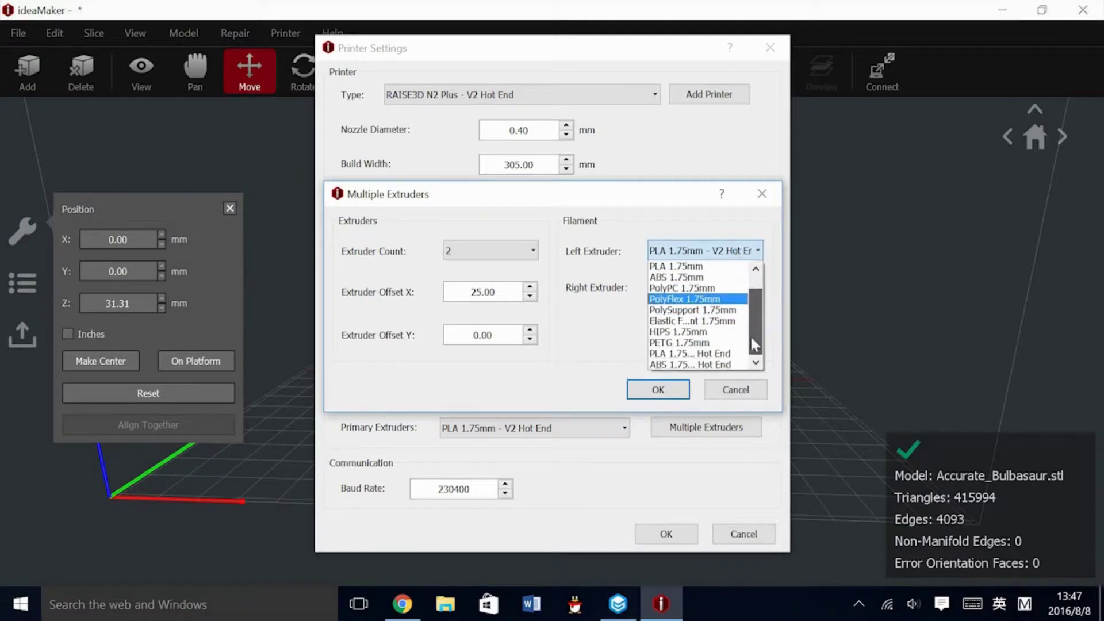
{"action": "left_click", "coordinate": [704, 356]}
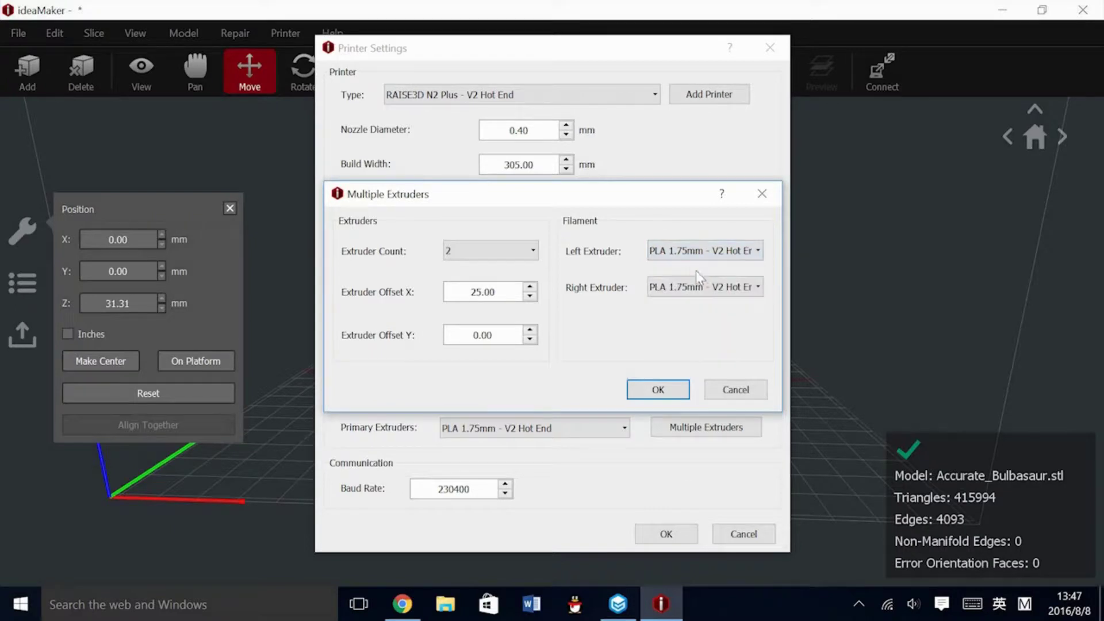
{"action": "left_click", "coordinate": [652, 388]}
{"action": "left_click", "coordinate": [687, 534]}
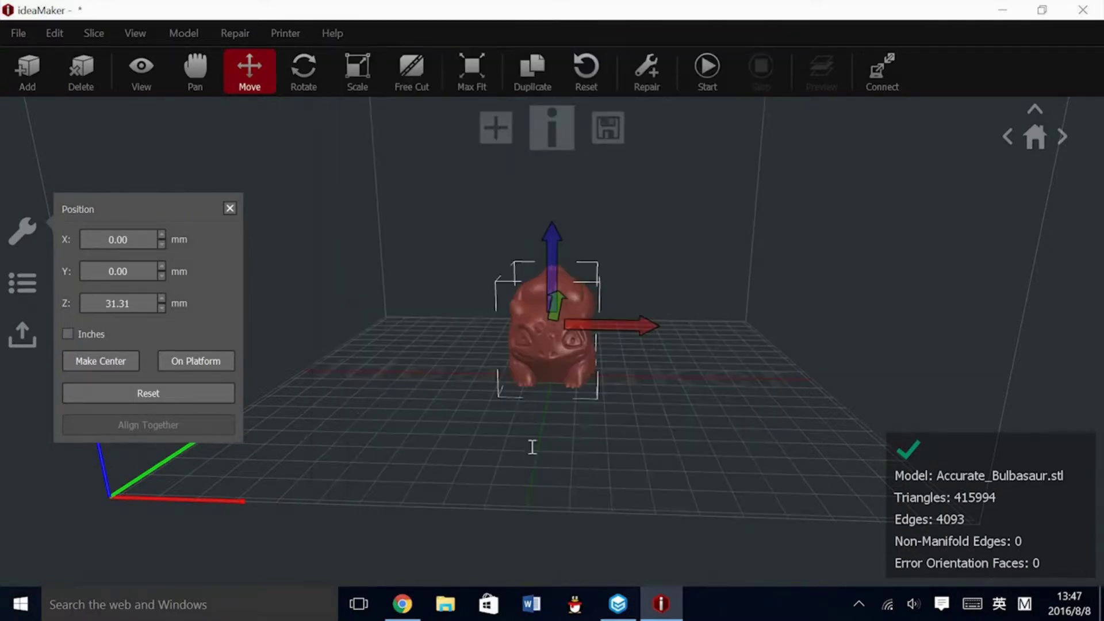
{"action": "left_click_drag", "start_coordinate": [582, 449], "coordinate": [590, 368]}
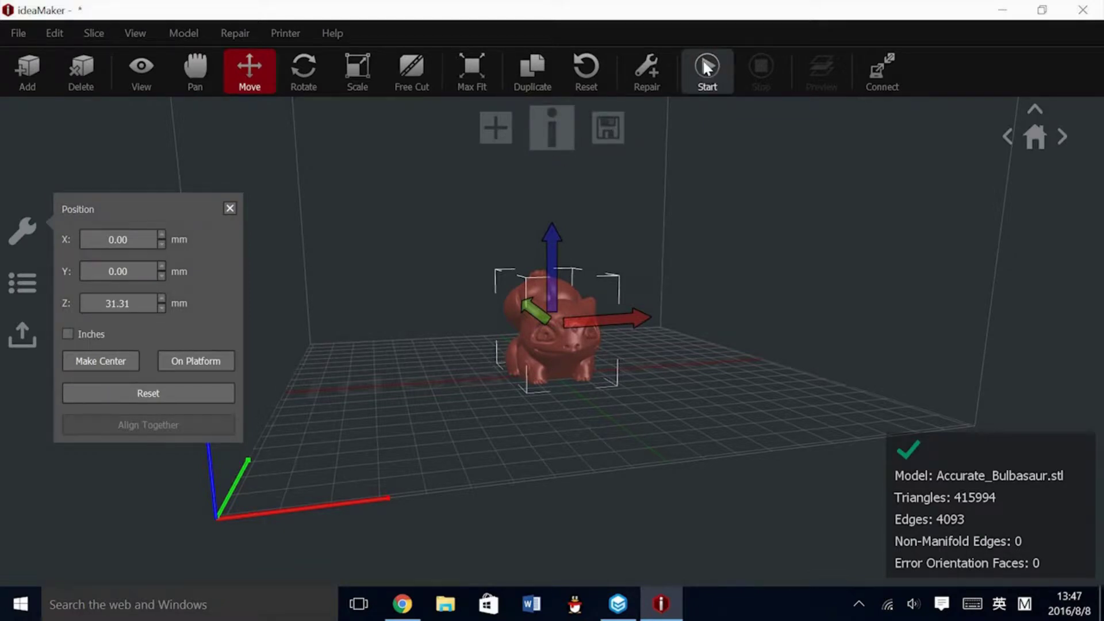
Step: Select the Standard - N2 Plus - PLA slicing template for editing
{"action": "left_click", "coordinate": [706, 81]}
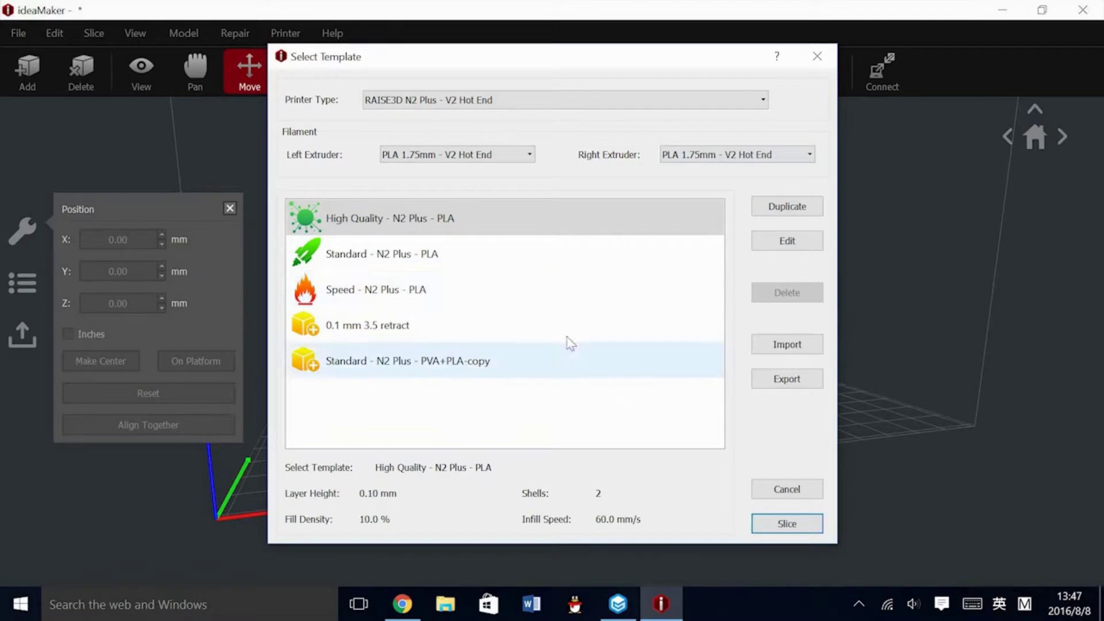
{"action": "left_click", "coordinate": [406, 256]}
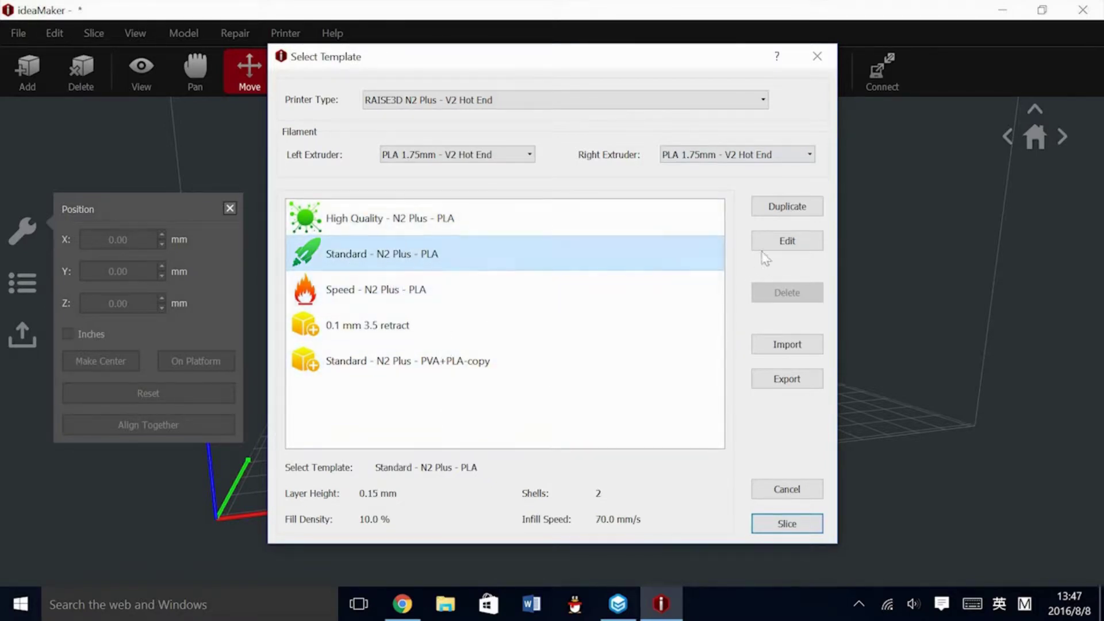
{"action": "left_click", "coordinate": [785, 240]}
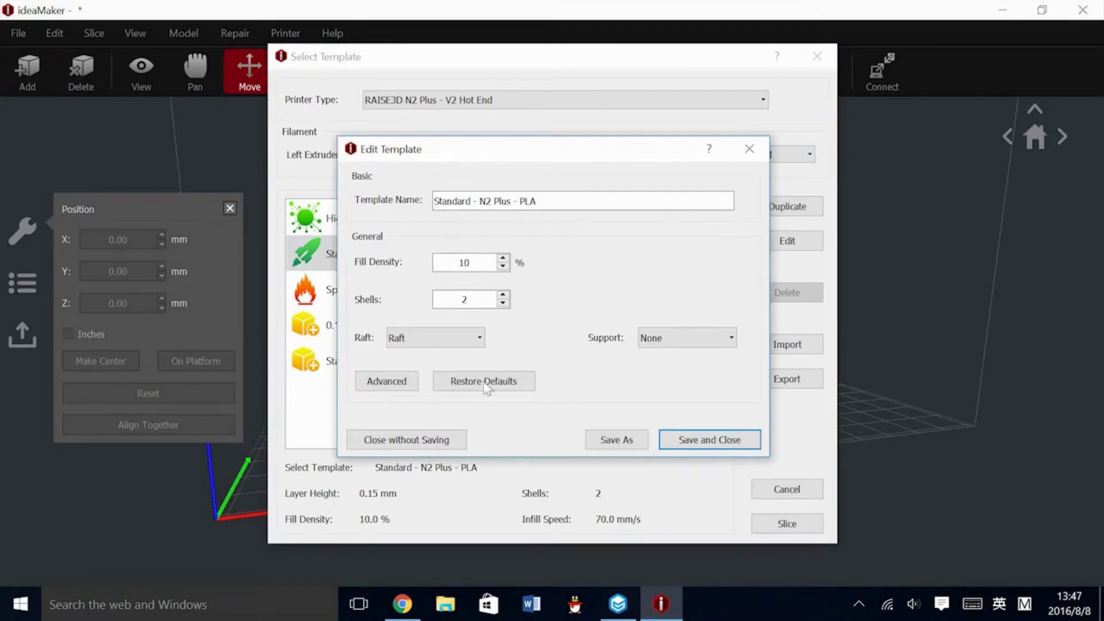
Step: Keep the raft type as Raft and support as None, then bring up Advanced settings
{"action": "left_click", "coordinate": [442, 341]}
{"action": "left_click", "coordinate": [413, 365]}
{"action": "left_click", "coordinate": [425, 342]}
{"action": "left_click", "coordinate": [419, 375]}
{"action": "left_click", "coordinate": [426, 339]}
{"action": "left_click", "coordinate": [430, 365]}
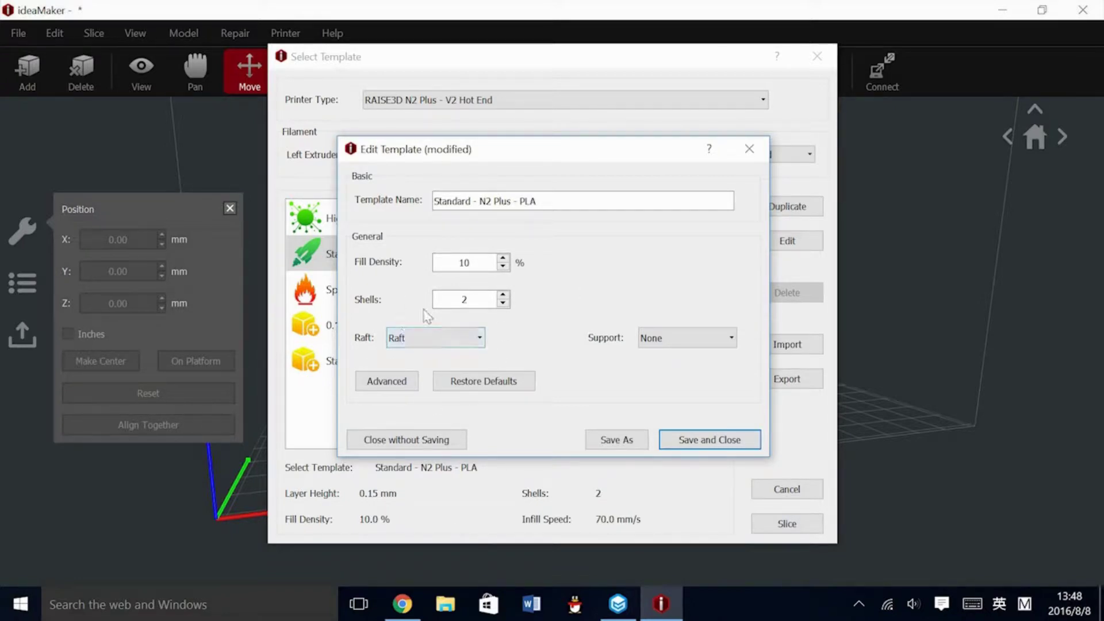
{"action": "left_click", "coordinate": [667, 338]}
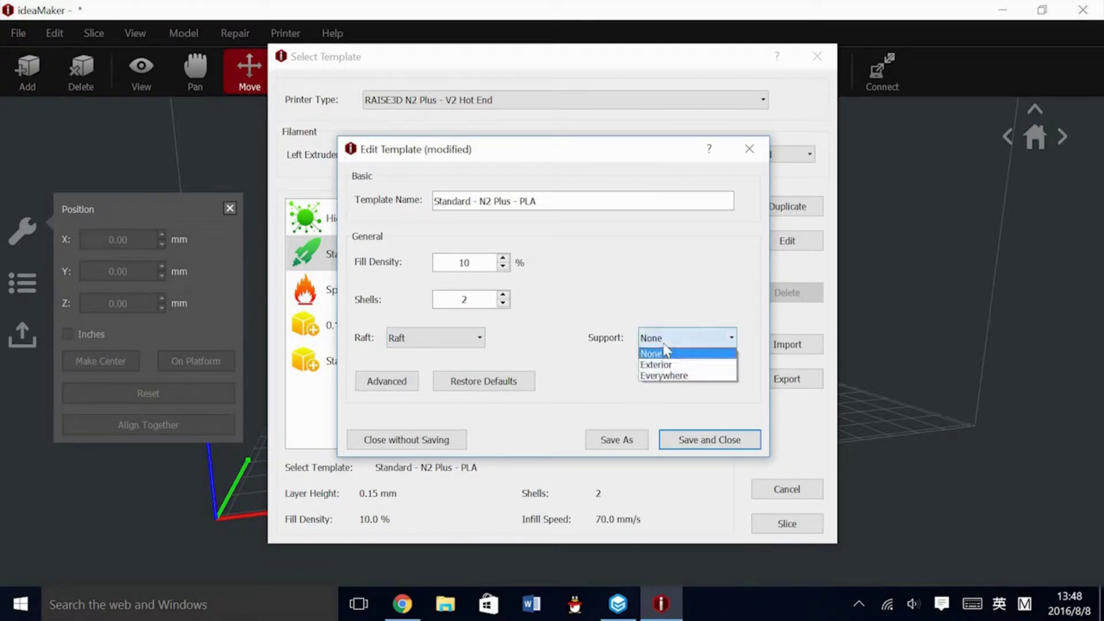
{"action": "left_click", "coordinate": [698, 365]}
{"action": "left_click", "coordinate": [399, 386]}
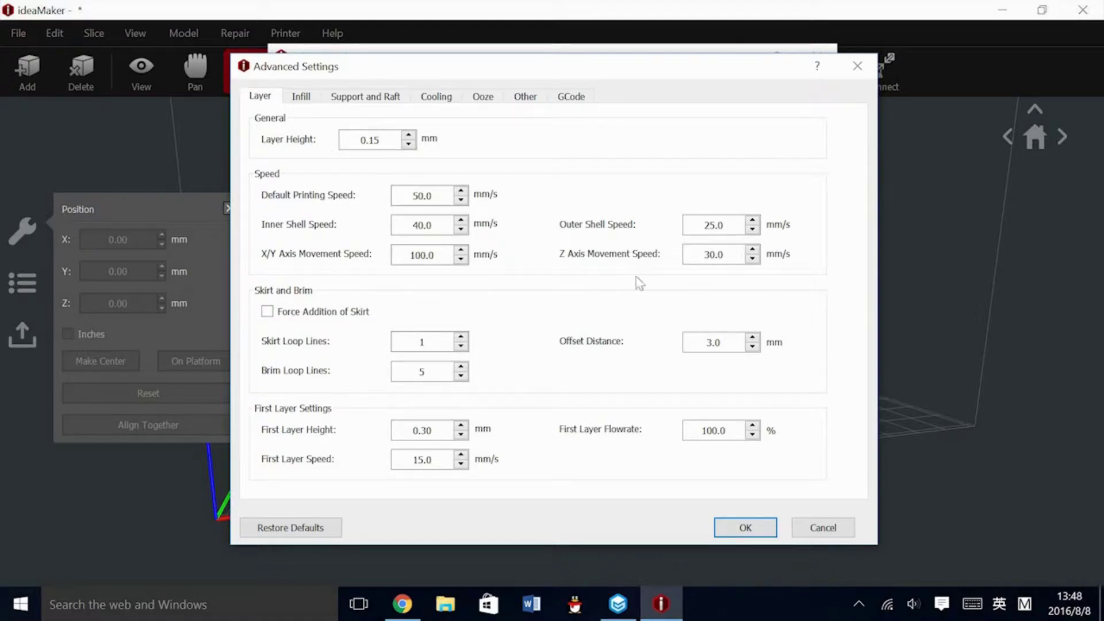
Step: Change the right extruder temperature from 215 to 0 °C and apply the advanced settings
{"action": "left_click", "coordinate": [299, 99]}
{"action": "left_click", "coordinate": [345, 98]}
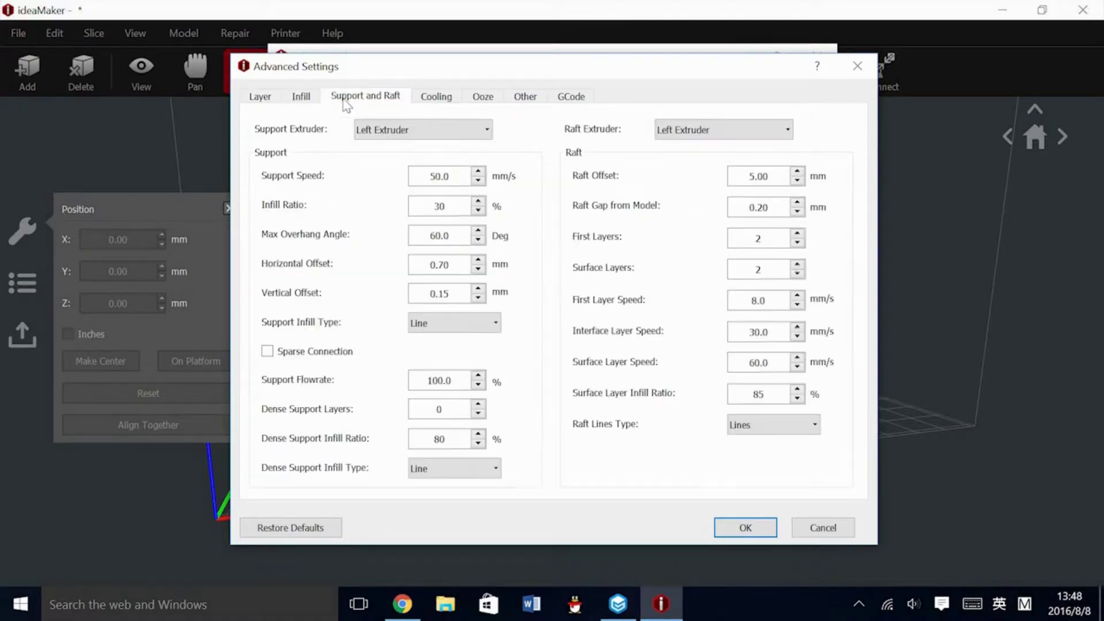
{"action": "left_click", "coordinate": [453, 103]}
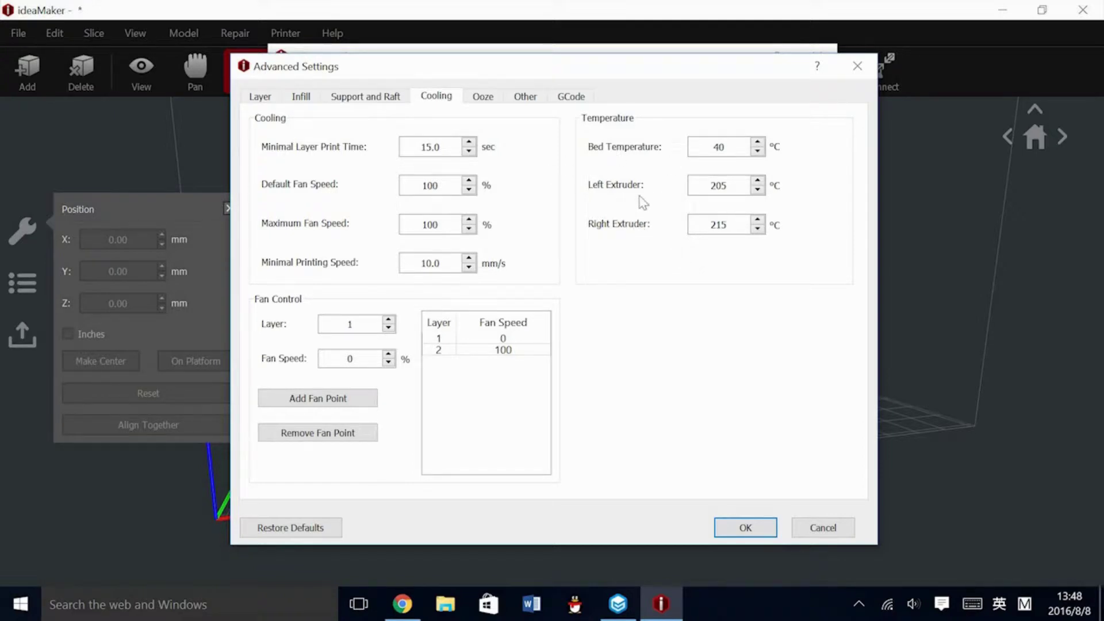
{"action": "left_click_drag", "start_coordinate": [732, 226], "coordinate": [698, 216]}
{"action": "type", "text": "0"}
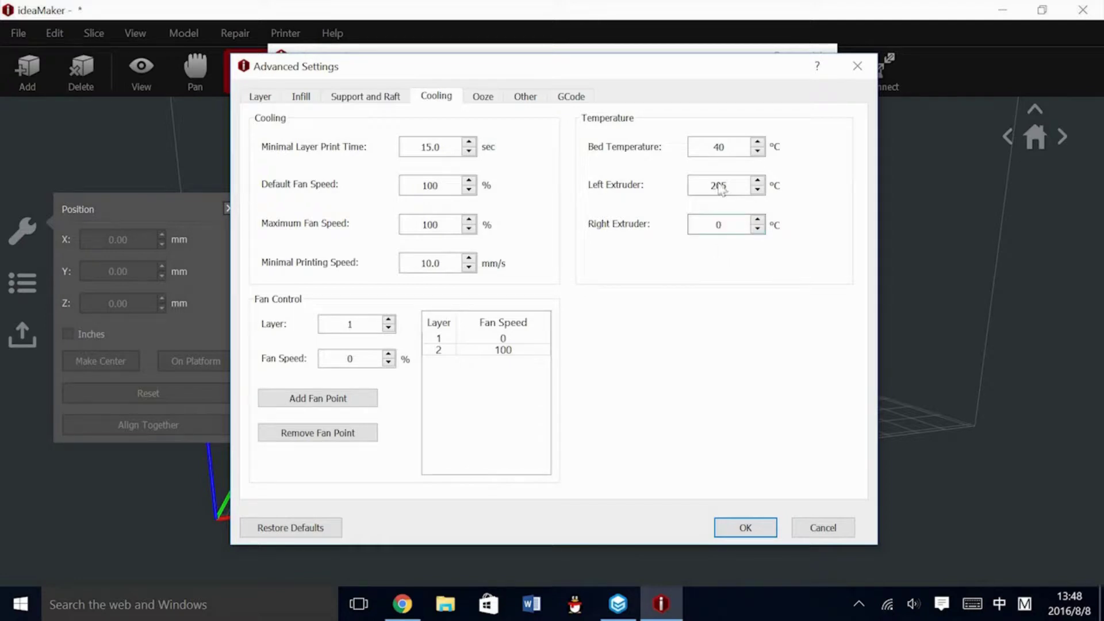
{"action": "left_click", "coordinate": [734, 150]}
{"action": "left_click", "coordinate": [760, 527]}
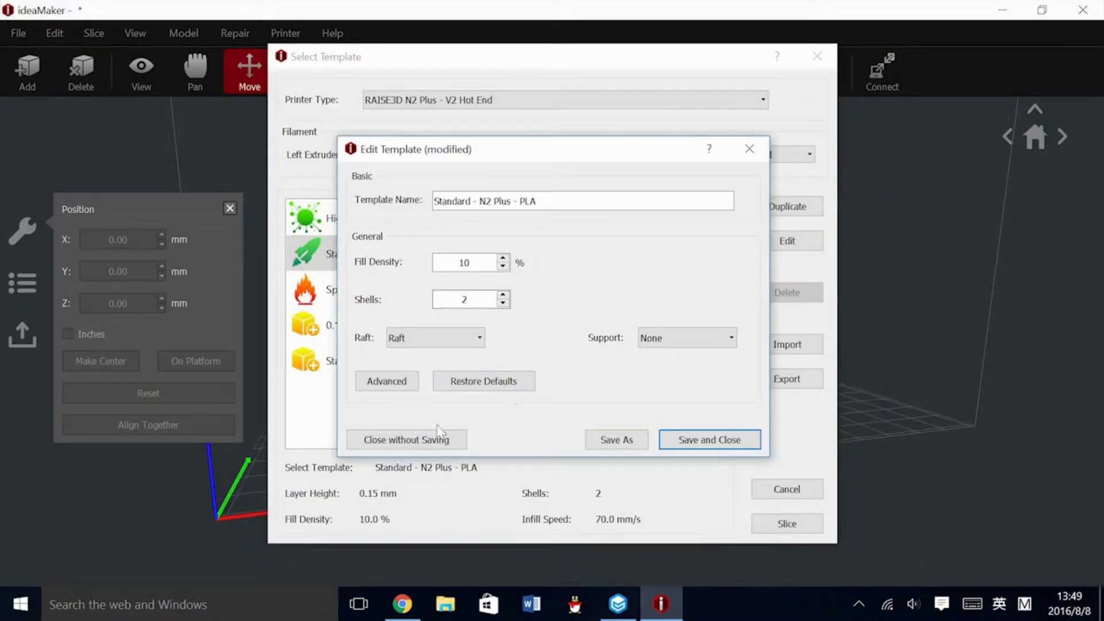
Step: Save the modified template and slice the model into Accurate_Bulbasaur.gcode
{"action": "left_click", "coordinate": [683, 440]}
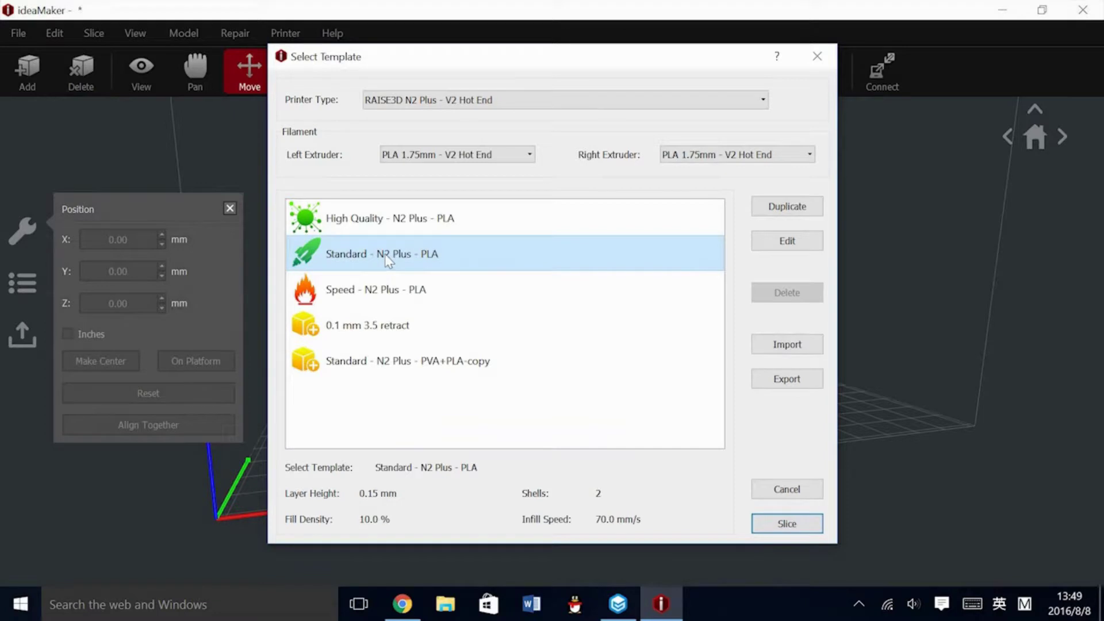
{"action": "left_click", "coordinate": [775, 526]}
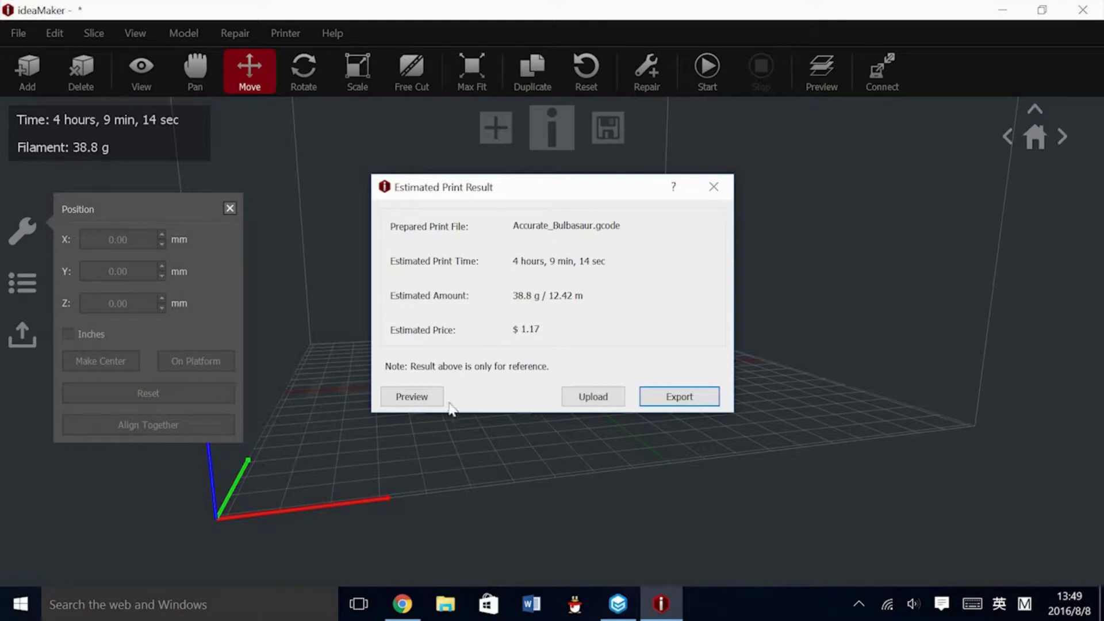
{"action": "left_click", "coordinate": [414, 396]}
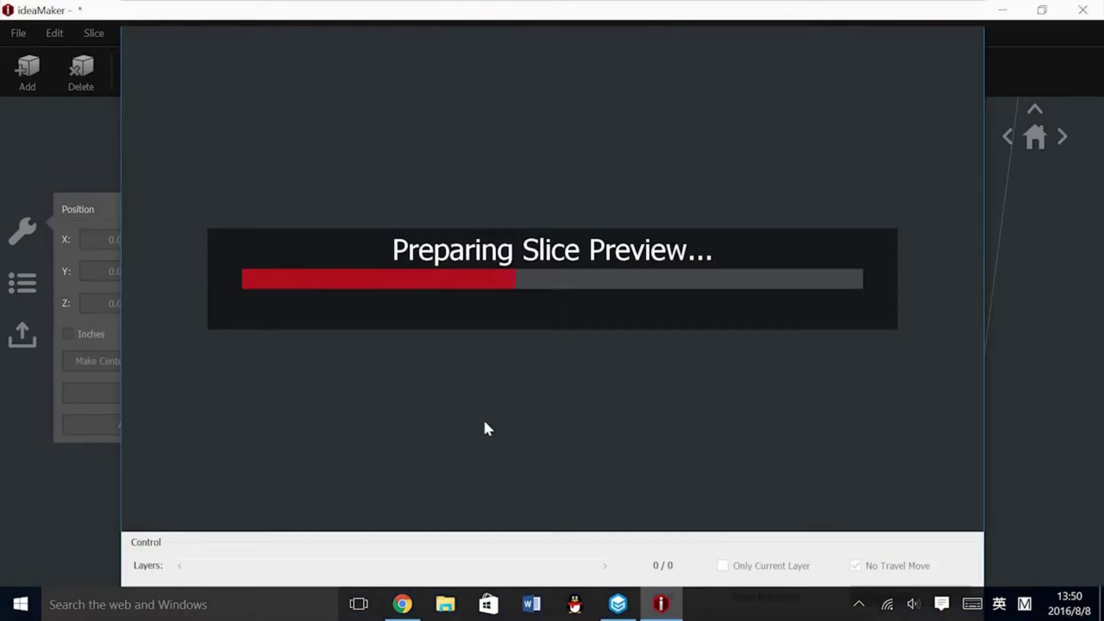
{"action": "left_click_drag", "start_coordinate": [717, 414], "coordinate": [649, 409]}
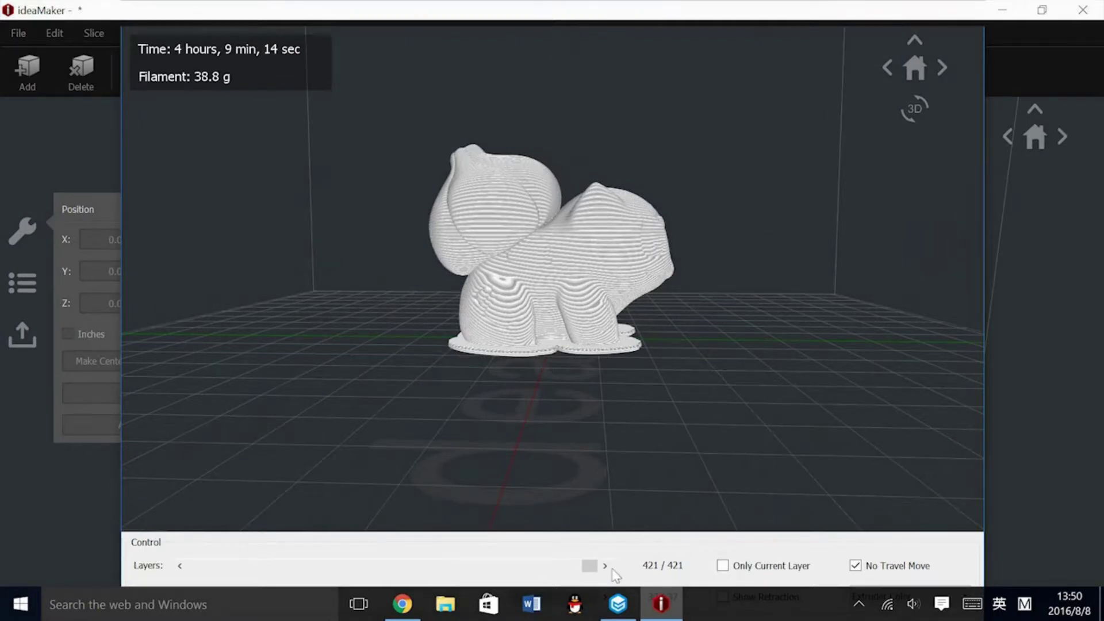
{"action": "left_click_drag", "start_coordinate": [588, 575], "coordinate": [258, 565]}
{"action": "left_click_drag", "start_coordinate": [485, 351], "coordinate": [287, 431]}
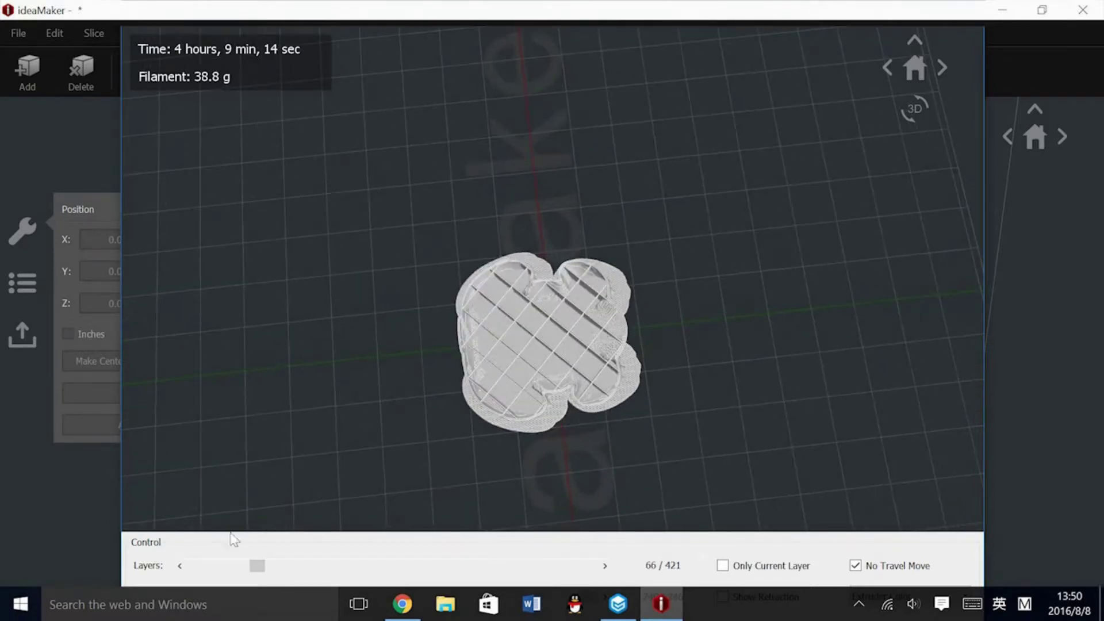
{"action": "left_click_drag", "start_coordinate": [243, 568], "coordinate": [740, 443]}
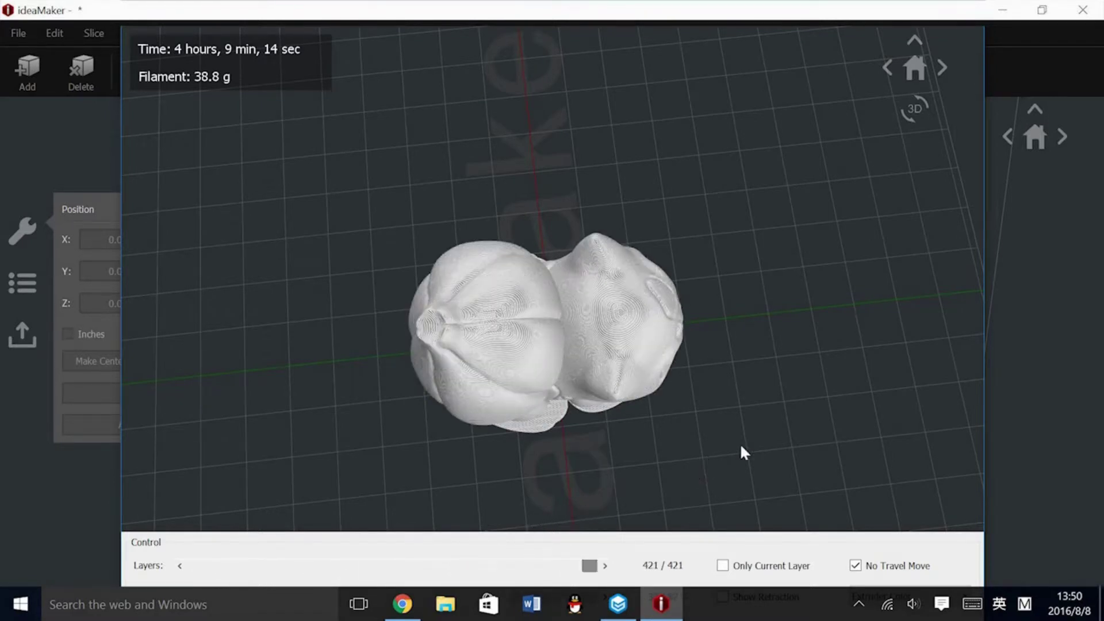
{"action": "left_click_drag", "start_coordinate": [775, 364], "coordinate": [135, 352]}
{"action": "left_click", "coordinate": [886, 65]}
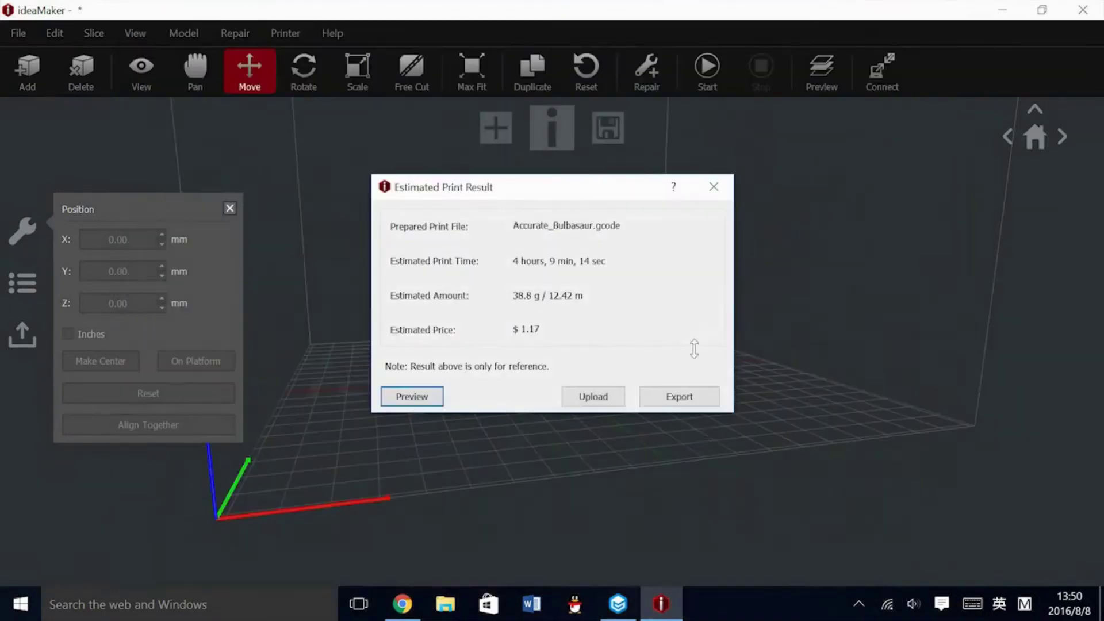
Step: Upload Accurate_Bulbasaur.gcode to the first Raise3D N2Plus printer in the printer list
{"action": "left_click", "coordinate": [593, 396]}
{"action": "left_click", "coordinate": [489, 285]}
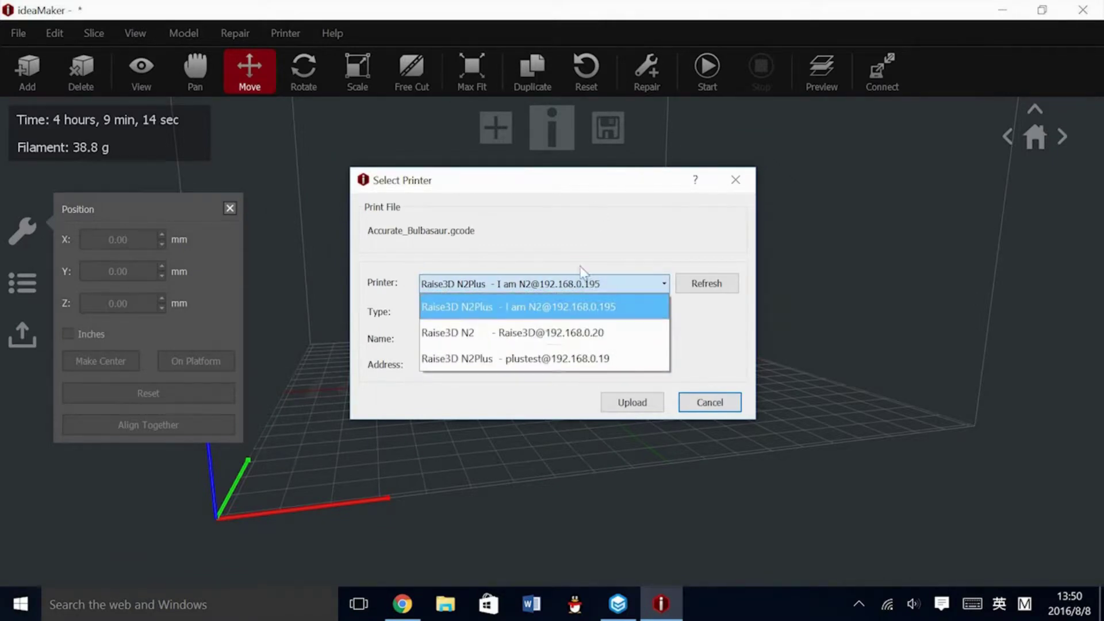
{"action": "left_click", "coordinate": [589, 310]}
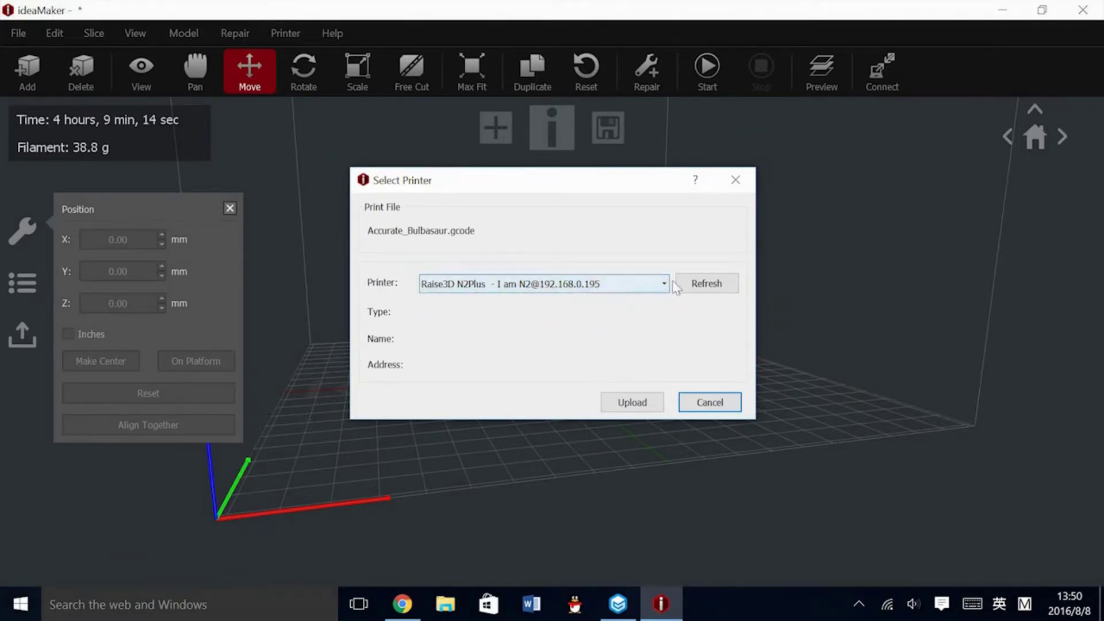
{"action": "left_click", "coordinate": [625, 402]}
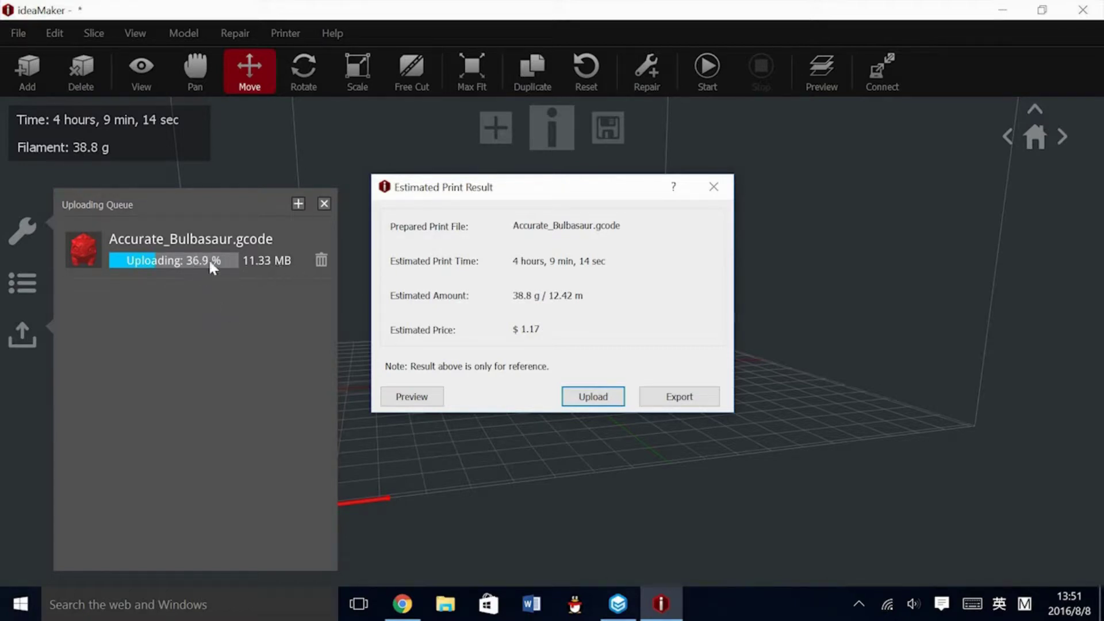
{"action": "left_click", "coordinate": [318, 260]}
{"action": "left_click", "coordinate": [489, 341]}
Step: Close the print estimate and delete the Accurate_Bulbasaur.gcode task from the uploading queue
{"action": "left_click", "coordinate": [714, 187]}
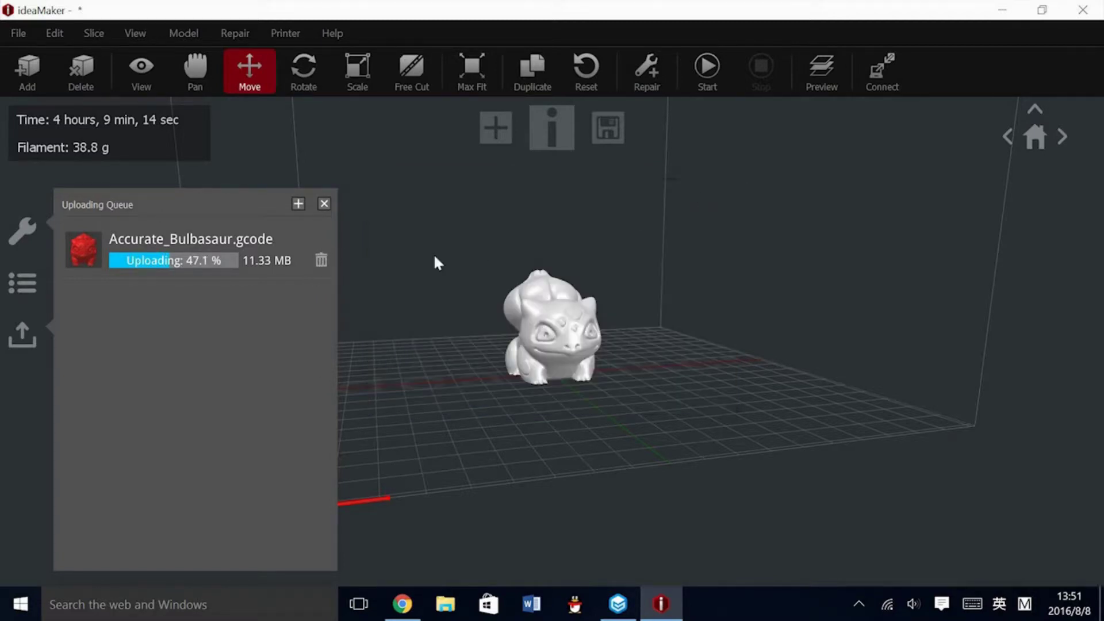
{"action": "left_click", "coordinate": [323, 260]}
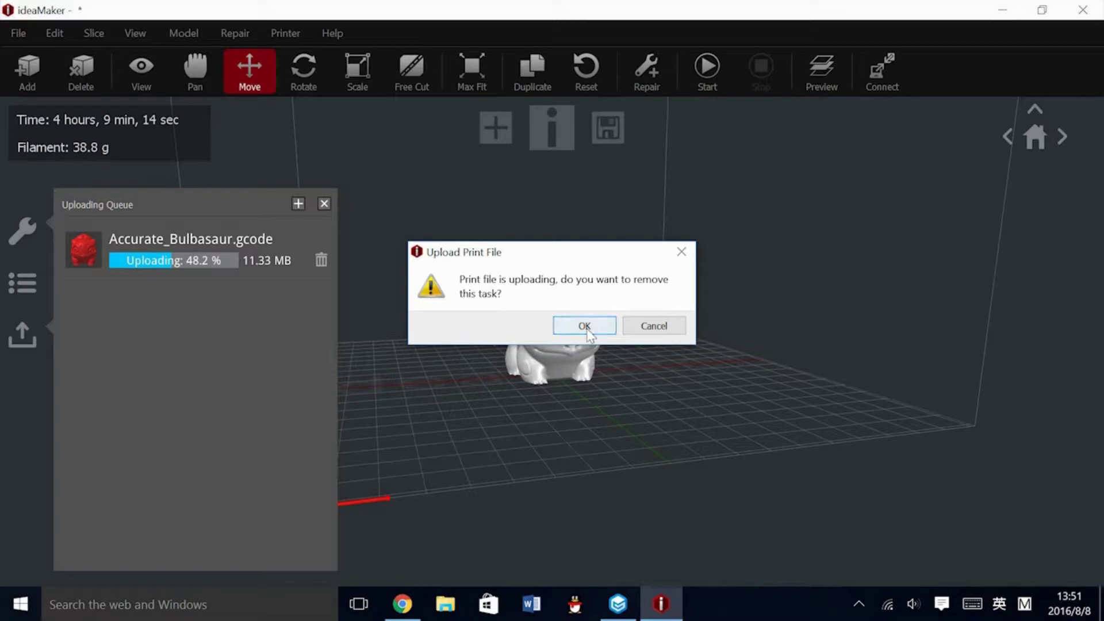
{"action": "left_click", "coordinate": [584, 326]}
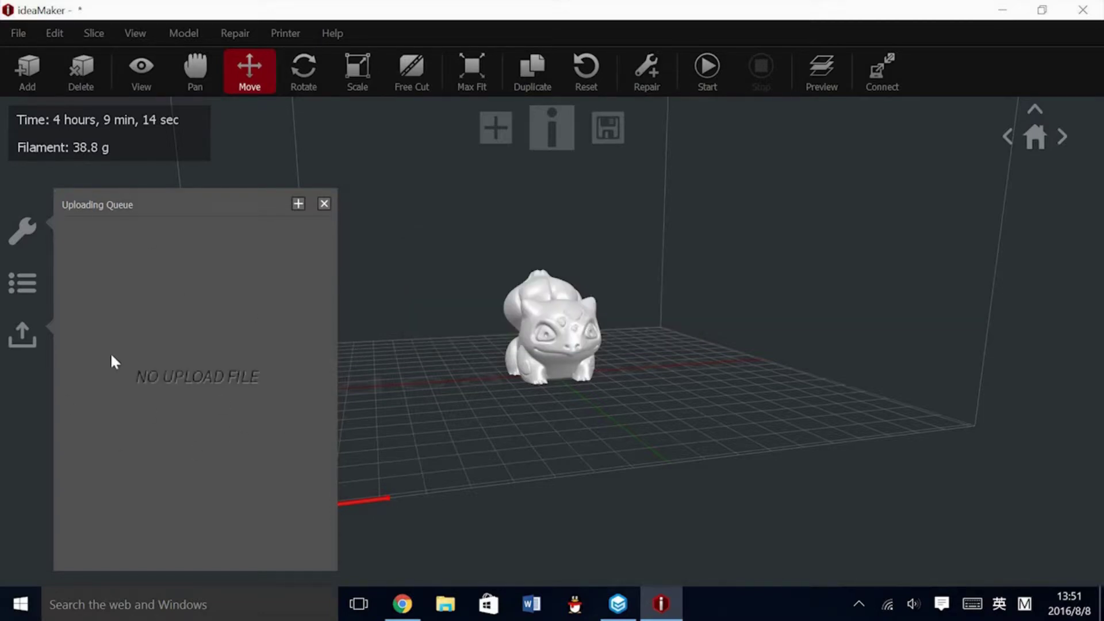
{"action": "left_click", "coordinate": [324, 204]}
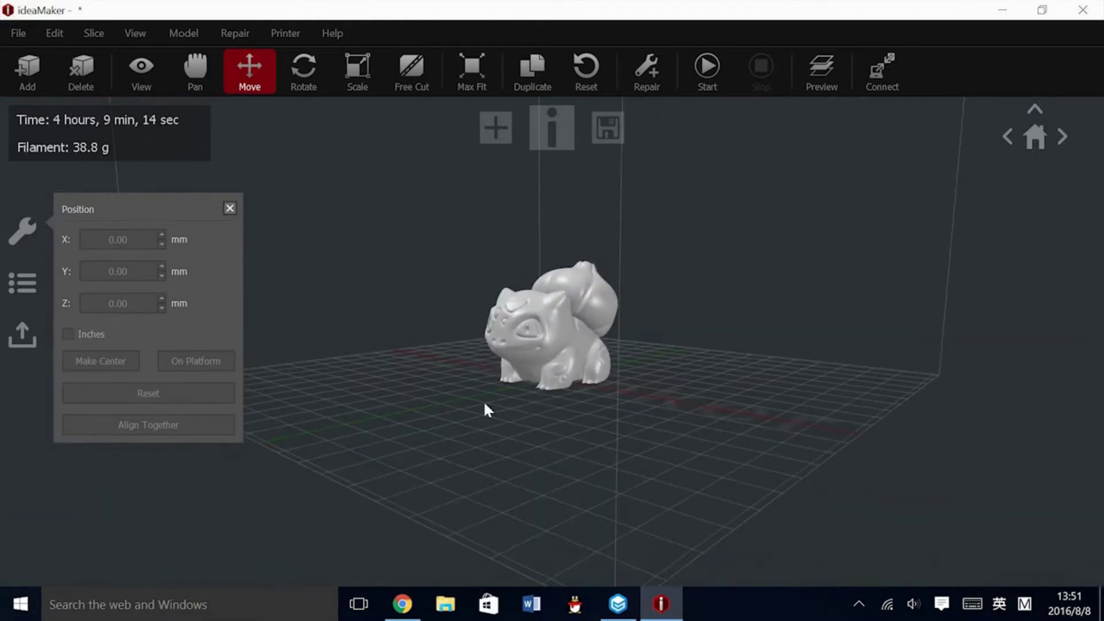
Step: Select the Bulbasaur model and bring up the Select Template dialog for slicing
{"action": "left_click", "coordinate": [501, 388]}
{"action": "right_click_drag", "start_coordinate": [562, 429], "coordinate": [637, 404]}
{"action": "right_click_drag", "start_coordinate": [625, 466], "coordinate": [661, 378]}
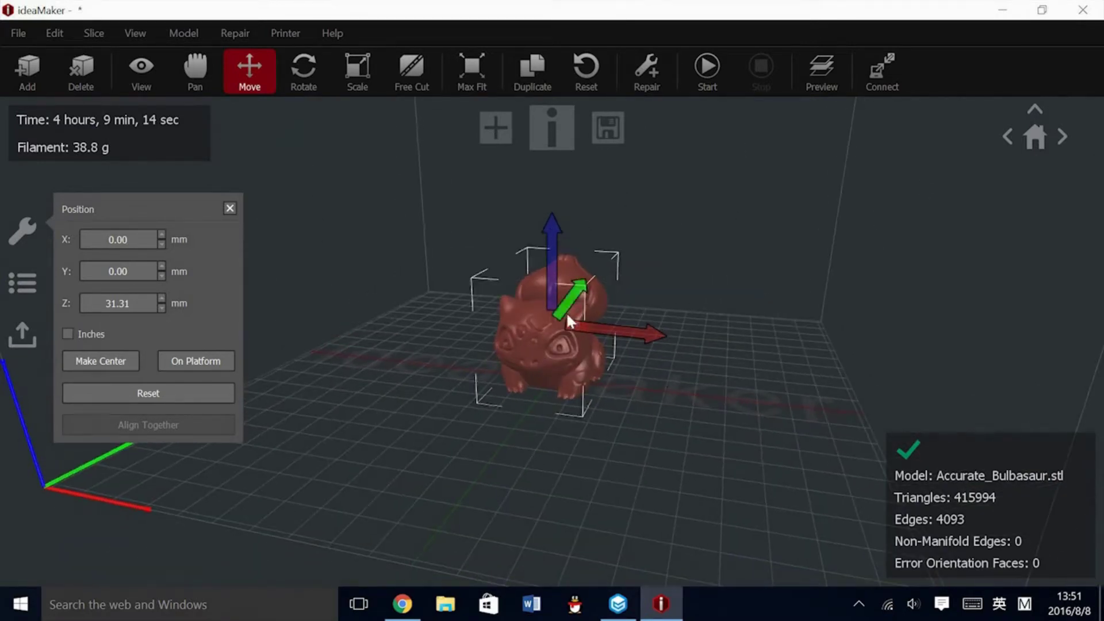
{"action": "left_click", "coordinate": [699, 75]}
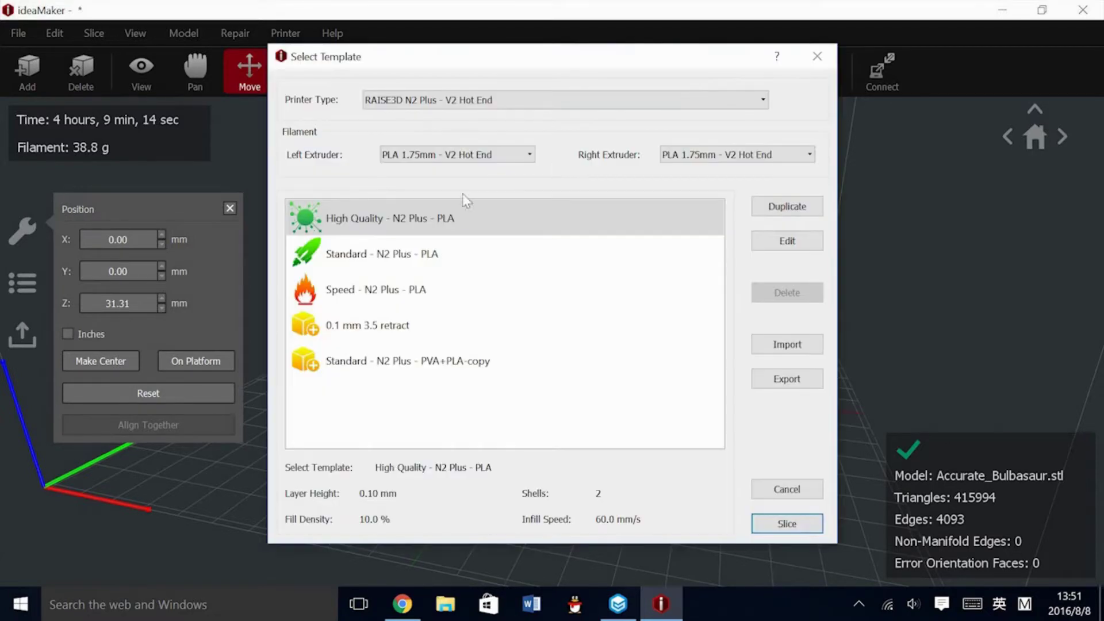
Step: Edit Standard - N2 Plus - PLA to generate support Everywhere, then go to Advanced settings
{"action": "left_click", "coordinate": [423, 260]}
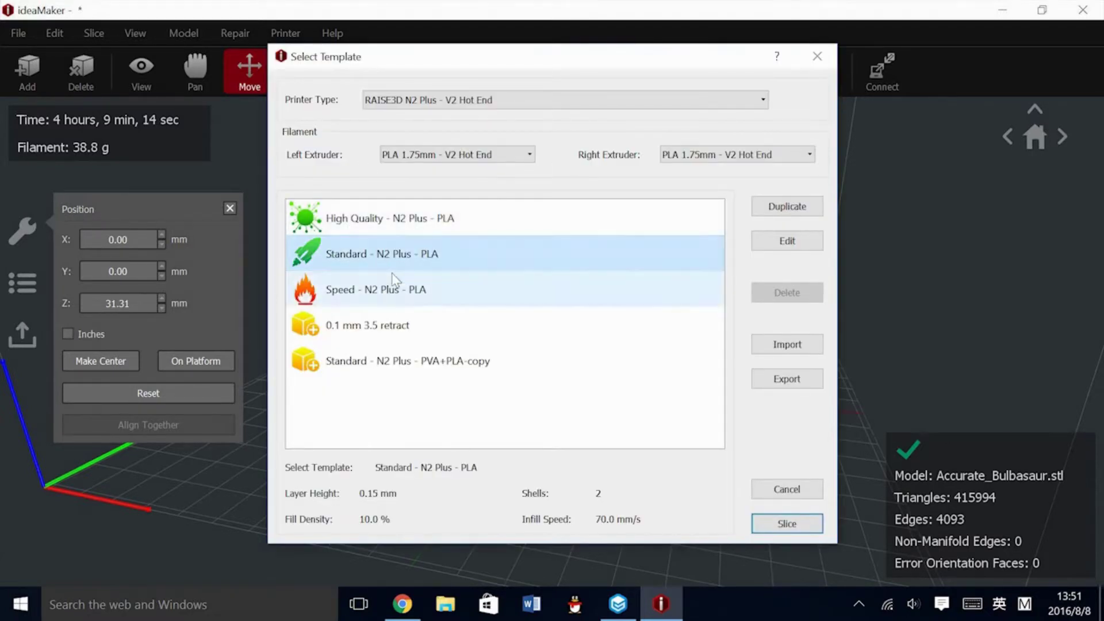
{"action": "left_click", "coordinate": [786, 242]}
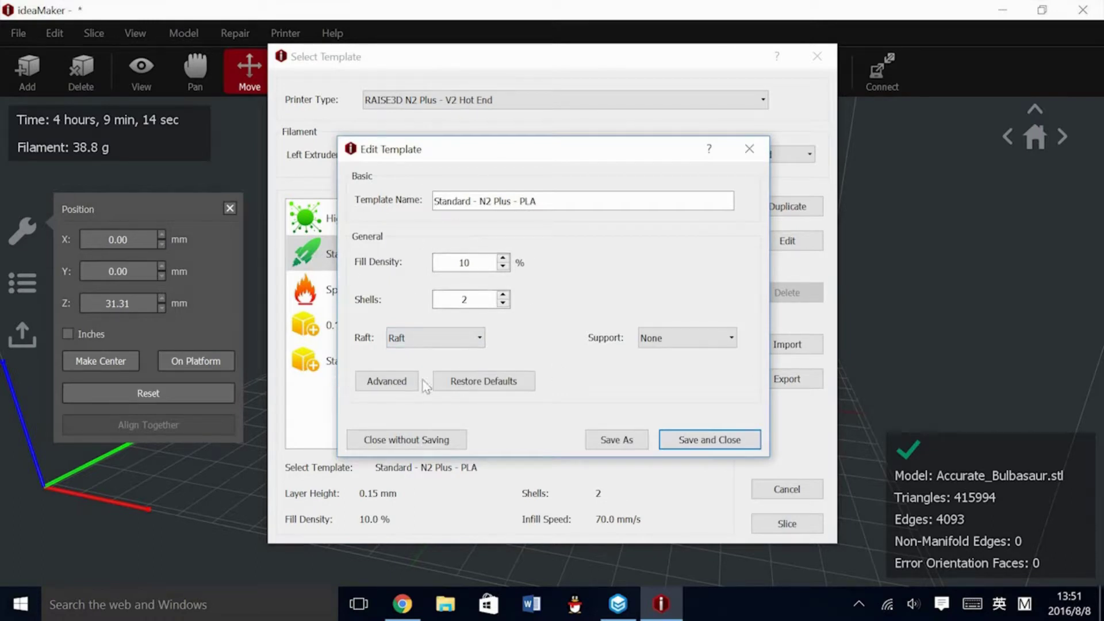
{"action": "left_click", "coordinate": [667, 341]}
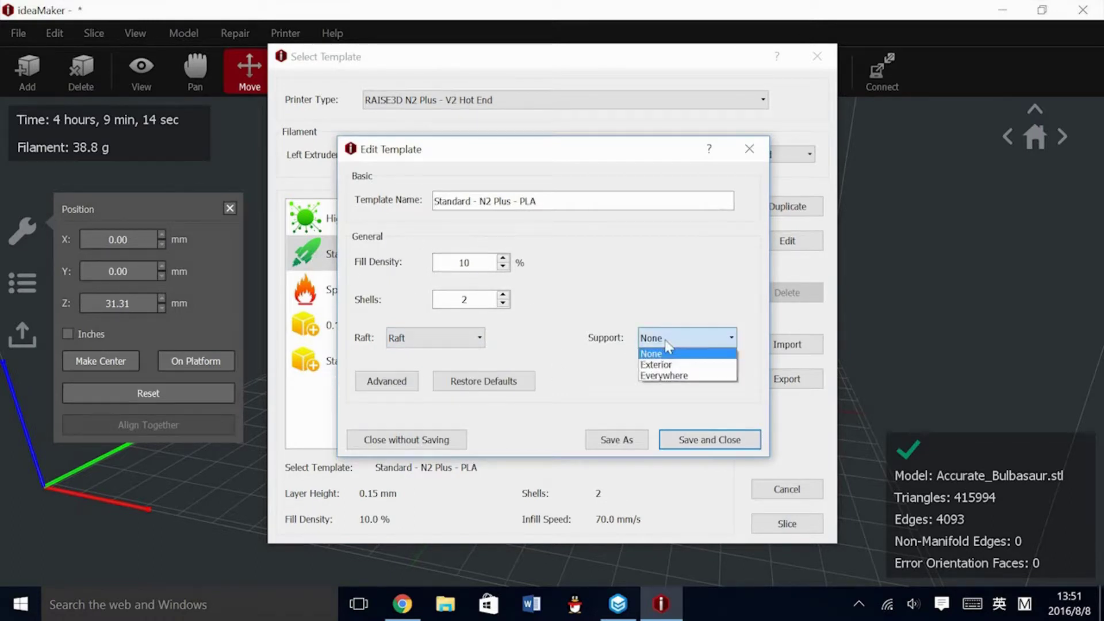
{"action": "left_click", "coordinate": [690, 377]}
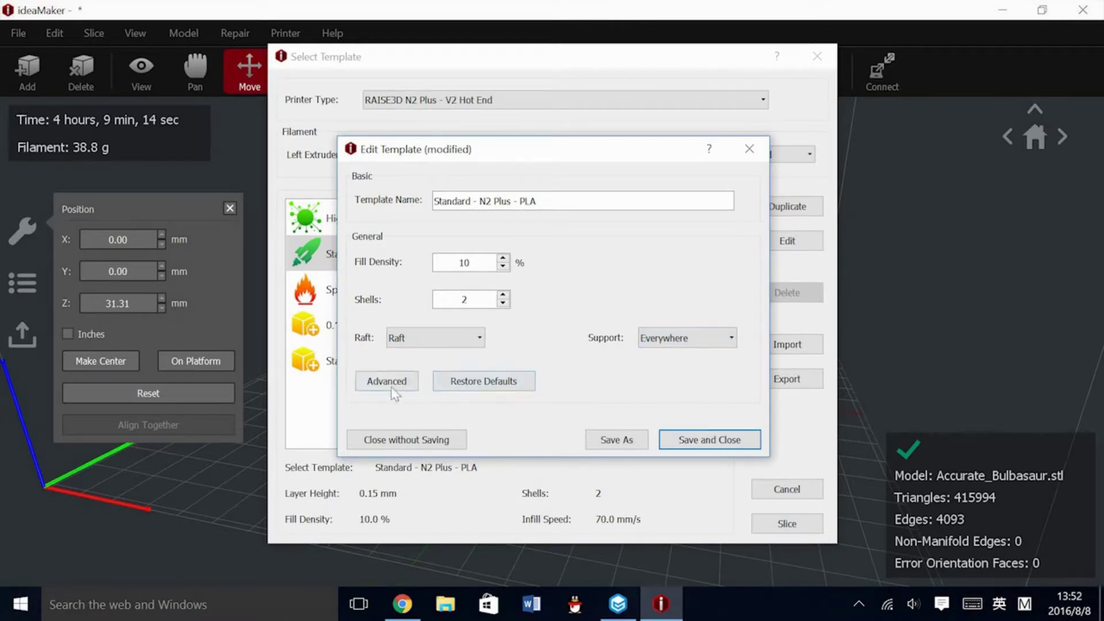
{"action": "left_click", "coordinate": [374, 383]}
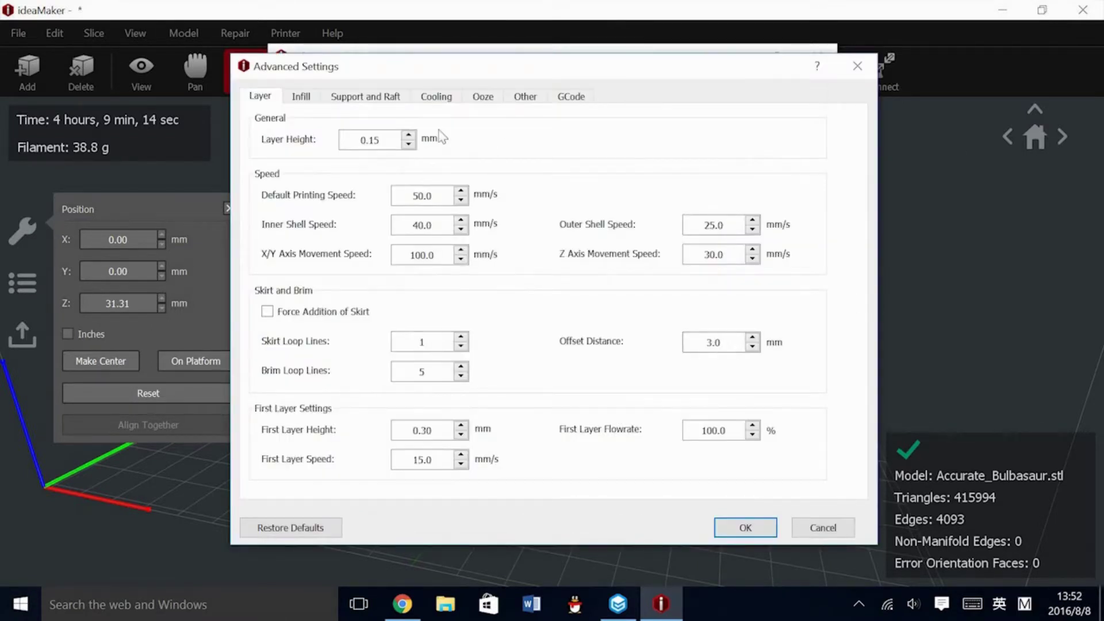
Step: Set both the Support Extruder and Raft Extruder to Right Extruder under Support and Raft
{"action": "left_click", "coordinate": [367, 99]}
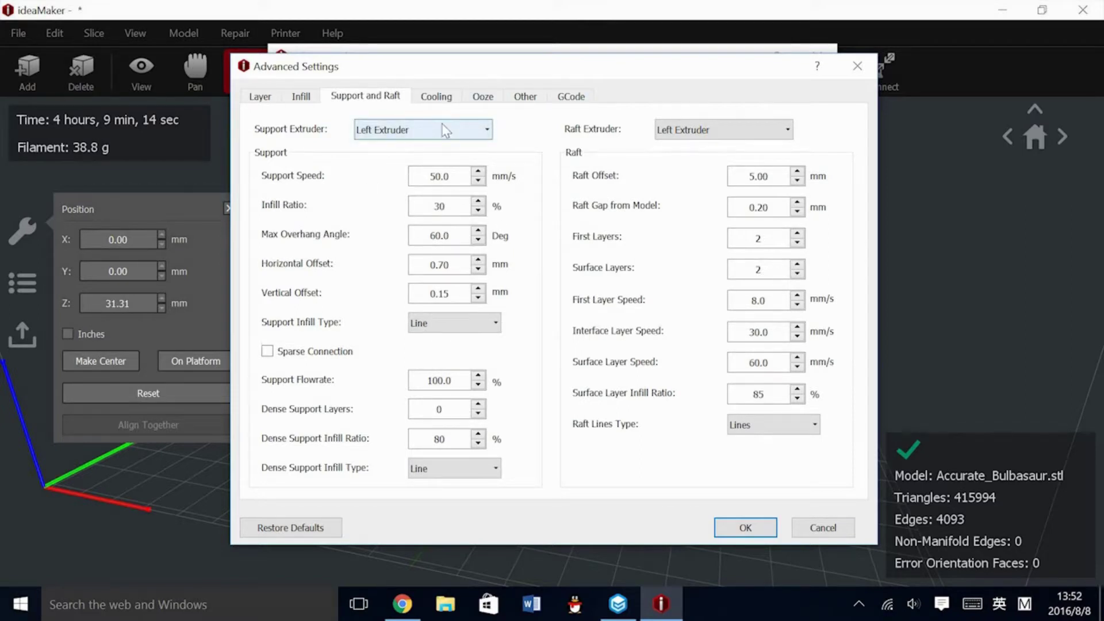
{"action": "left_click", "coordinate": [394, 135]}
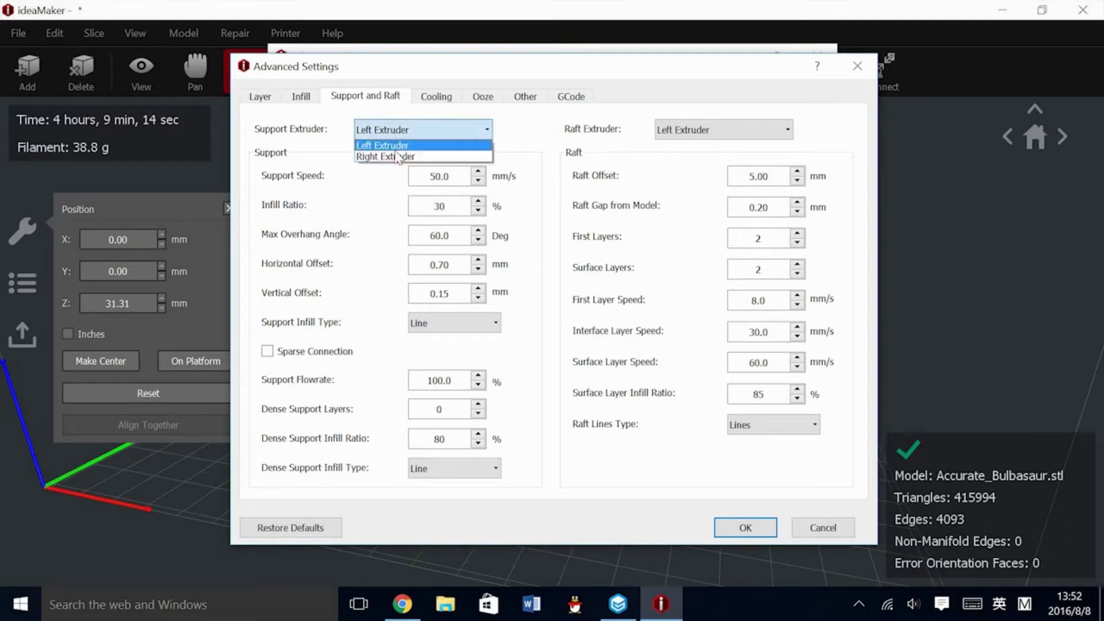
{"action": "left_click", "coordinate": [399, 145]}
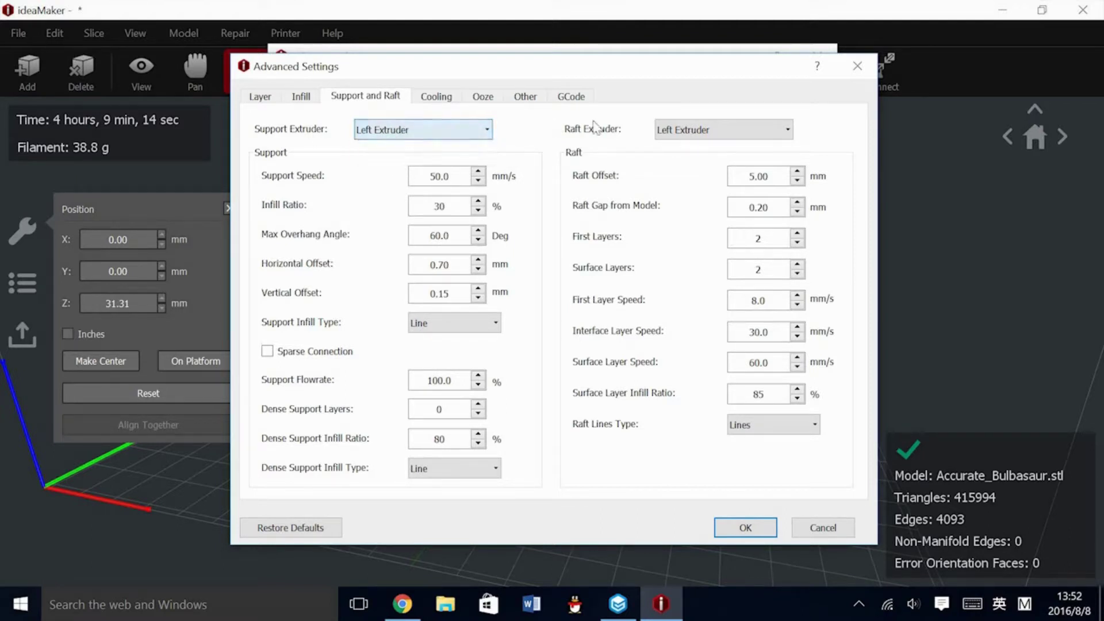
{"action": "left_click", "coordinate": [713, 131]}
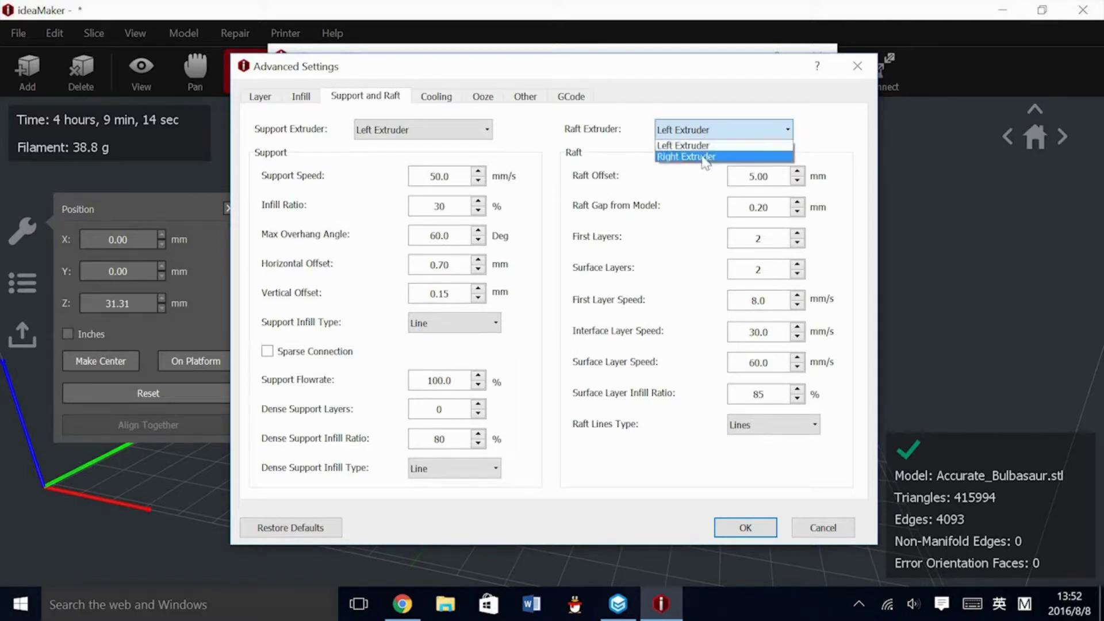
{"action": "left_click", "coordinate": [707, 134]}
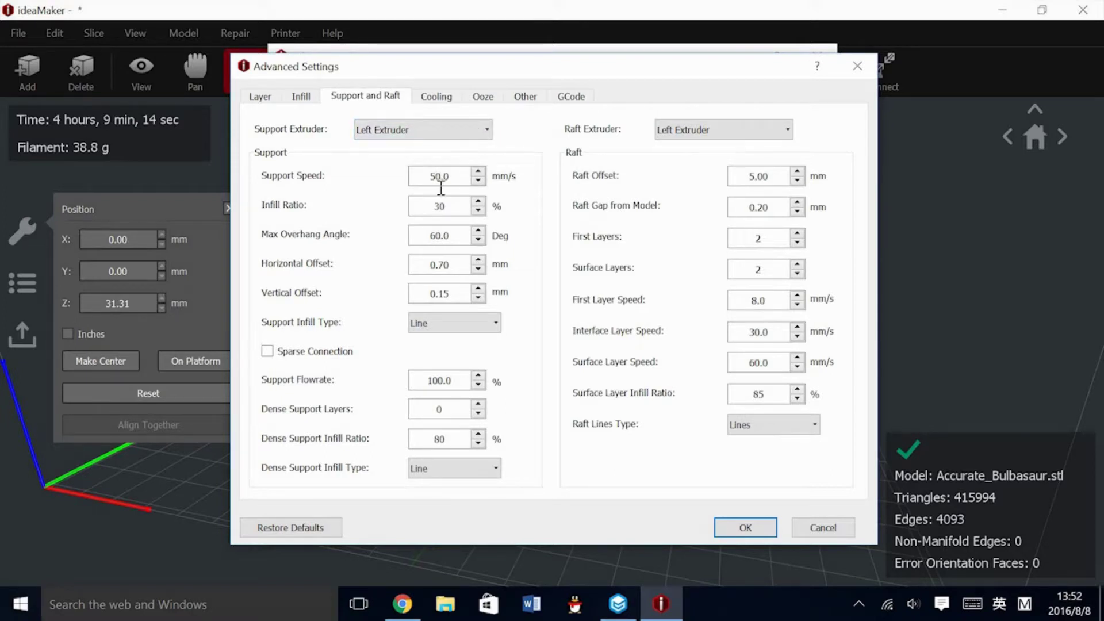
{"action": "left_click", "coordinate": [386, 133]}
{"action": "left_click", "coordinate": [385, 157]}
{"action": "left_click", "coordinate": [690, 140]}
{"action": "left_click", "coordinate": [678, 156]}
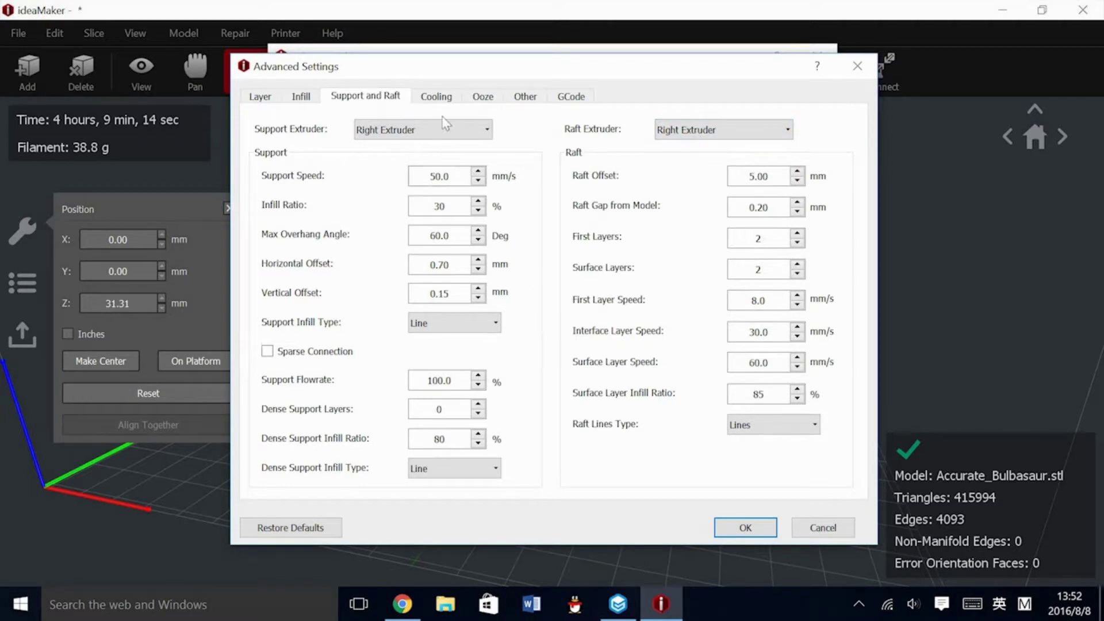
{"action": "left_click", "coordinate": [433, 98]}
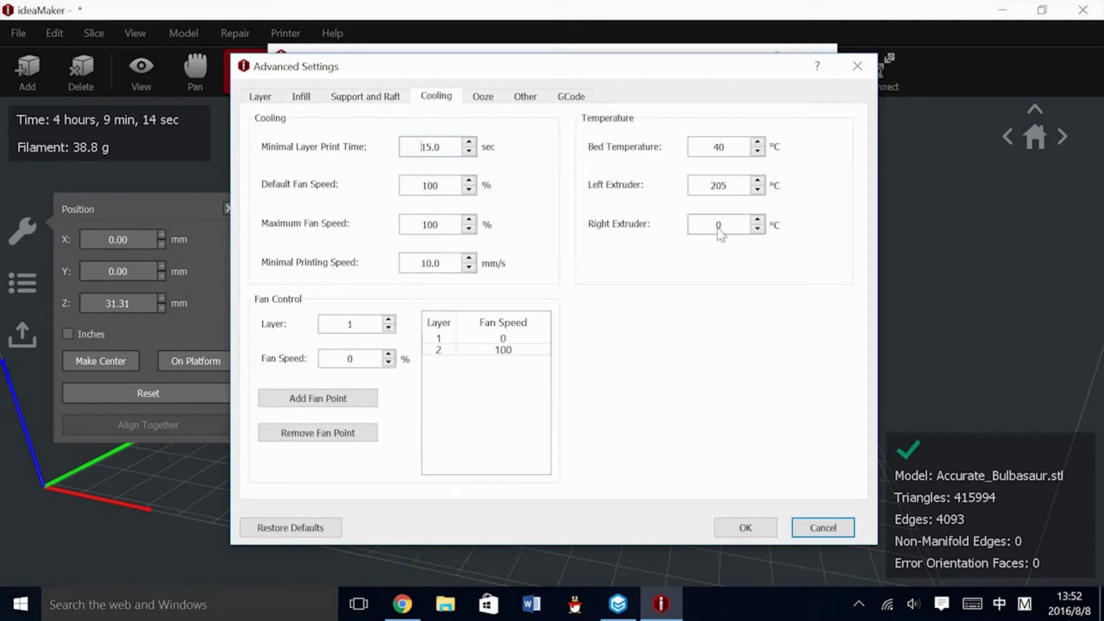
Step: Set the right extruder printing temperature to 215 °C on the Cooling tab and confirm the advanced settings
{"action": "left_click", "coordinate": [375, 99]}
{"action": "key", "text": "shift"}
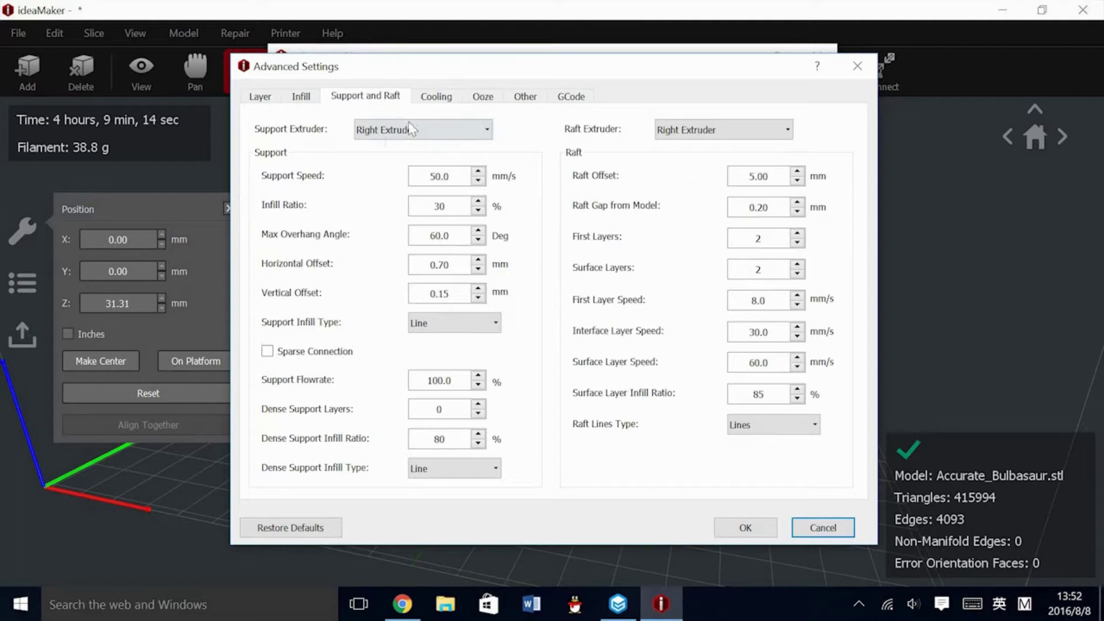
{"action": "left_click", "coordinate": [444, 103]}
{"action": "key", "text": "shift"}
{"action": "double_click", "coordinate": [719, 225]}
{"action": "type", "text": "215"}
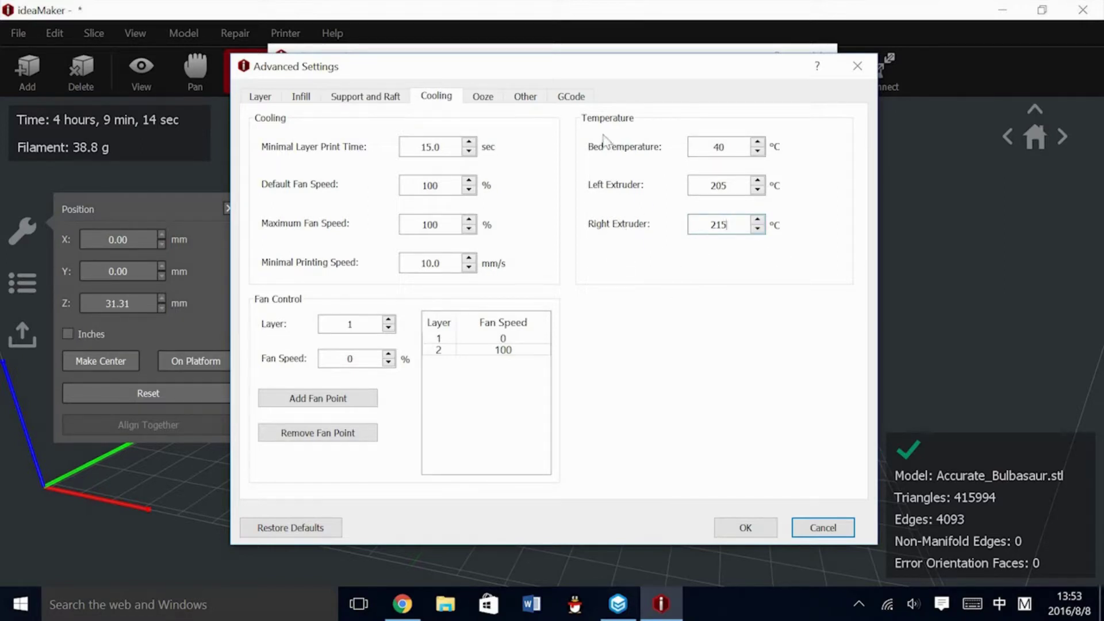
{"action": "left_click", "coordinate": [745, 527]}
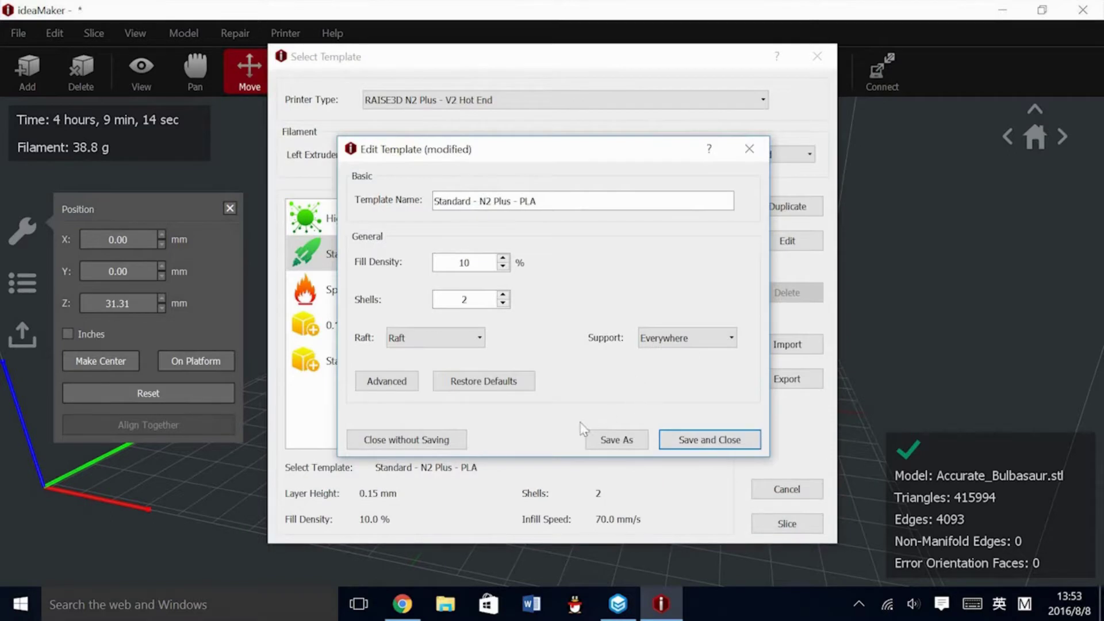
Step: Save the modified Standard template and slice, getting 5 h 2 min 11 s and 48.8 g
{"action": "left_click", "coordinate": [711, 440]}
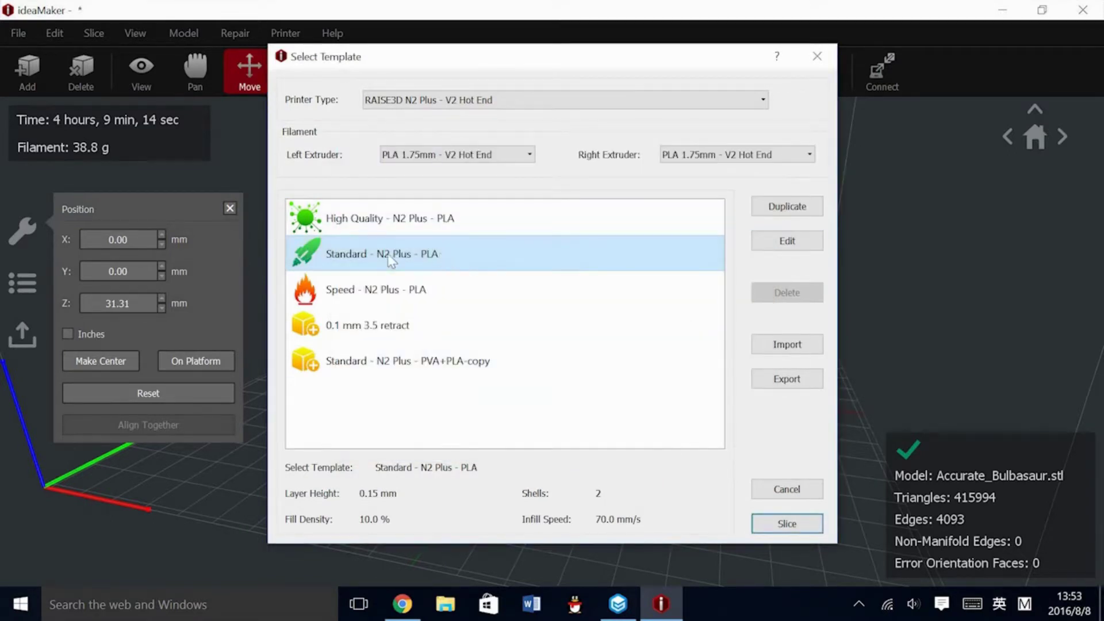
{"action": "left_click", "coordinate": [757, 523]}
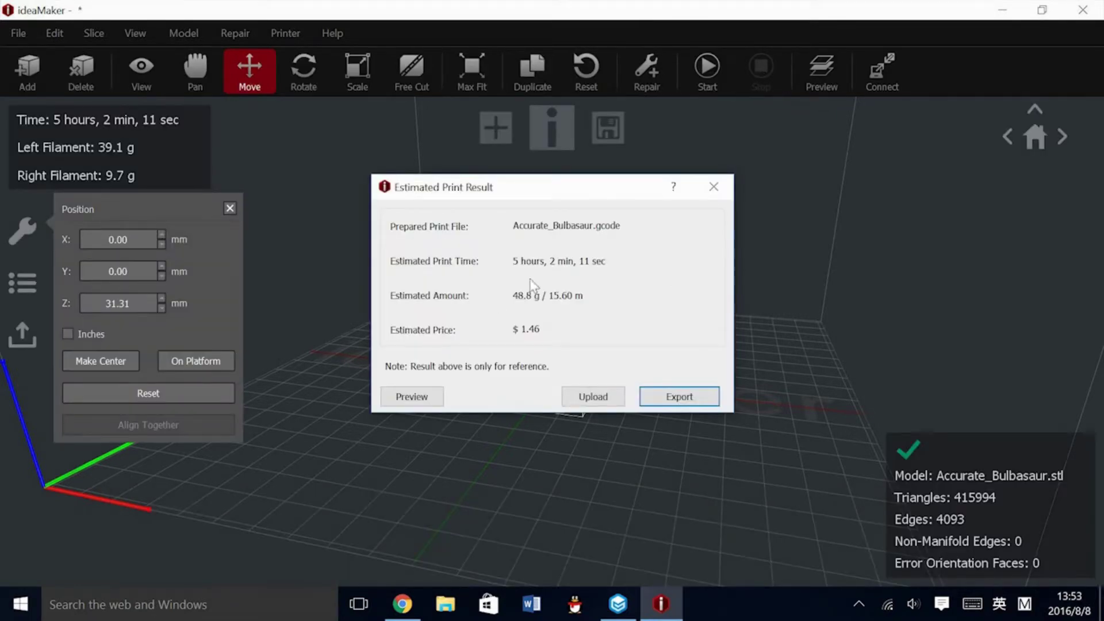
Step: Open the slice preview, orbit it from several sides, and lower the layers to 147
{"action": "left_click", "coordinate": [412, 396]}
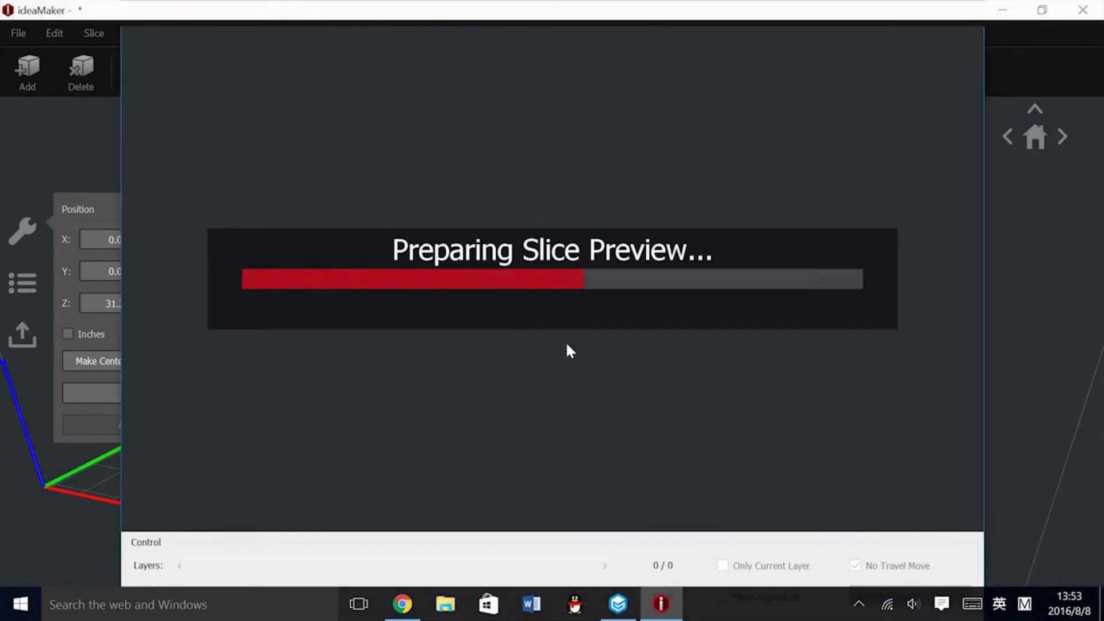
{"action": "mouse_move", "coordinate": [701, 409]}
{"action": "right_mouse_down"}
{"action": "mouse_move", "coordinate": [536, 357]}
{"action": "mouse_move", "coordinate": [475, 281]}
{"action": "mouse_move", "coordinate": [720, 343]}
{"action": "mouse_move", "coordinate": [425, 340]}
{"action": "mouse_move", "coordinate": [734, 357]}
{"action": "mouse_move", "coordinate": [560, 353]}
{"action": "mouse_move", "coordinate": [537, 387]}
{"action": "mouse_move", "coordinate": [286, 444]}
{"action": "mouse_move", "coordinate": [334, 414]}
{"action": "mouse_move", "coordinate": [697, 408]}
{"action": "right_mouse_up"}
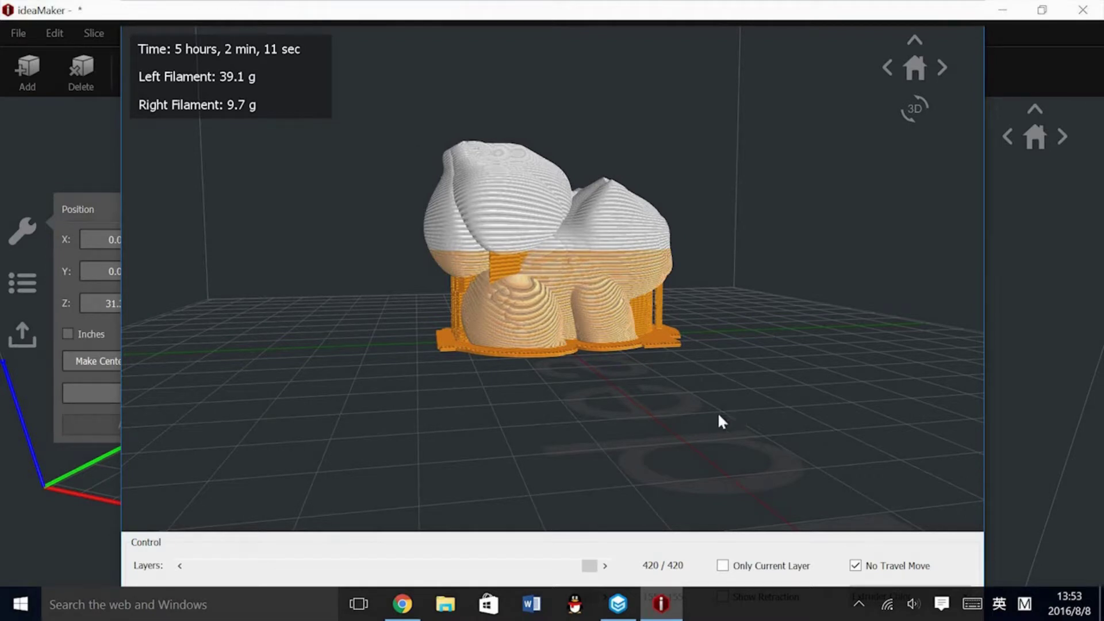
{"action": "right_click_drag", "start_coordinate": [632, 315], "coordinate": [600, 303]}
{"action": "right_click_drag", "start_coordinate": [684, 352], "coordinate": [645, 522]}
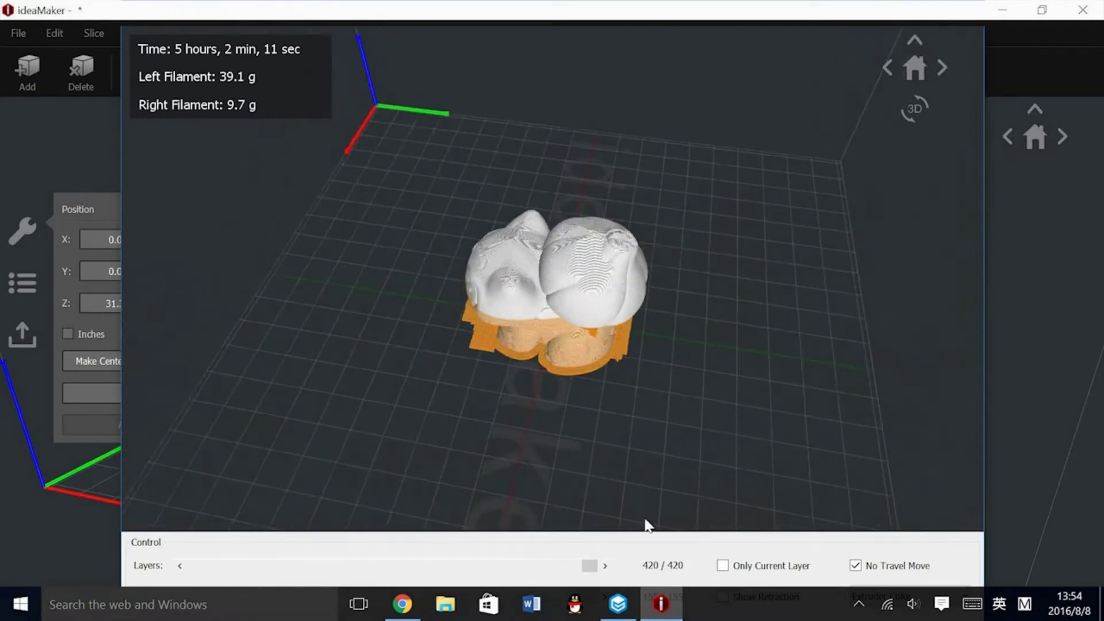
{"action": "left_click_drag", "start_coordinate": [592, 565], "coordinate": [333, 565]}
{"action": "right_click_drag", "start_coordinate": [606, 439], "coordinate": [693, 364]}
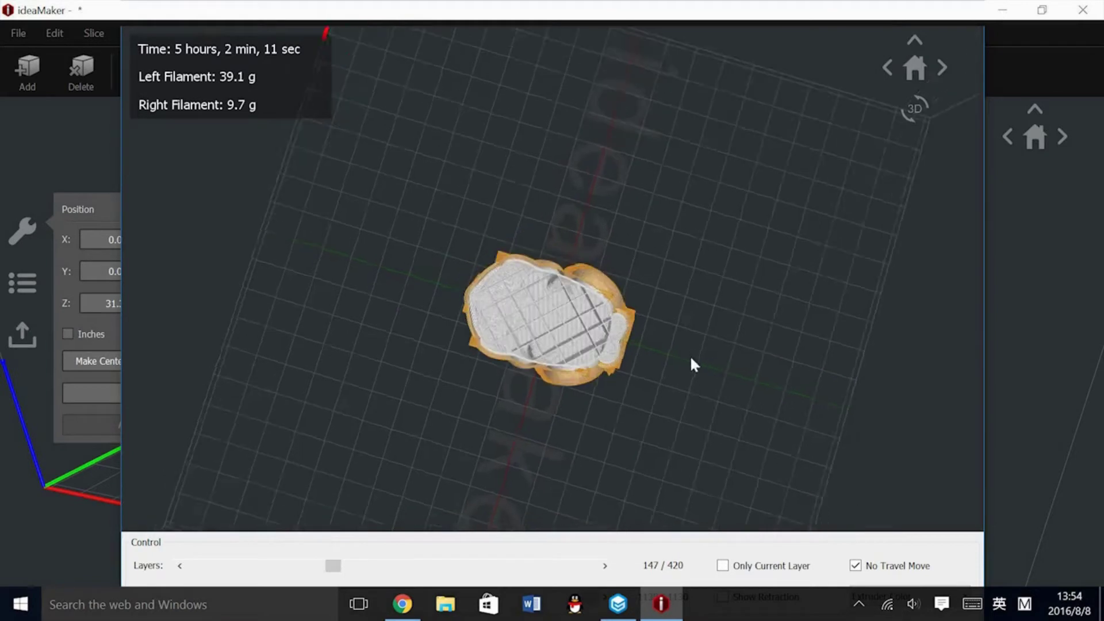
Step: Step the preview layers from the first raft layer up to 420, then close the preview
{"action": "scroll", "coordinate": [693, 365], "scroll_direction": "up", "scroll_amount": 5}
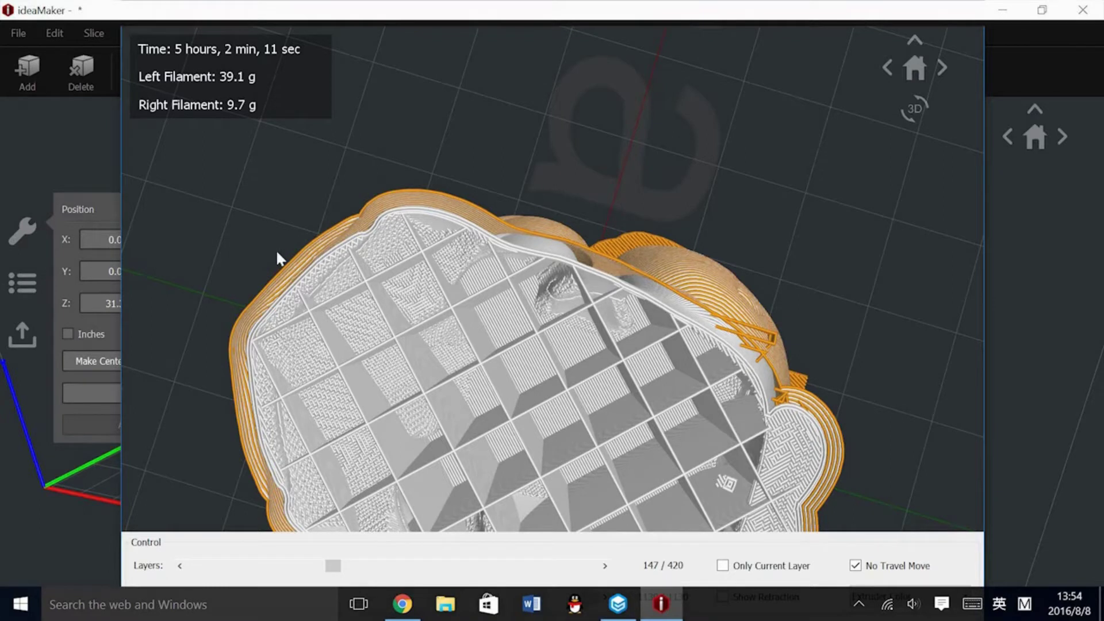
{"action": "scroll", "coordinate": [354, 345], "scroll_direction": "down", "scroll_amount": 5}
{"action": "left_click_drag", "start_coordinate": [439, 365], "coordinate": [777, 393]}
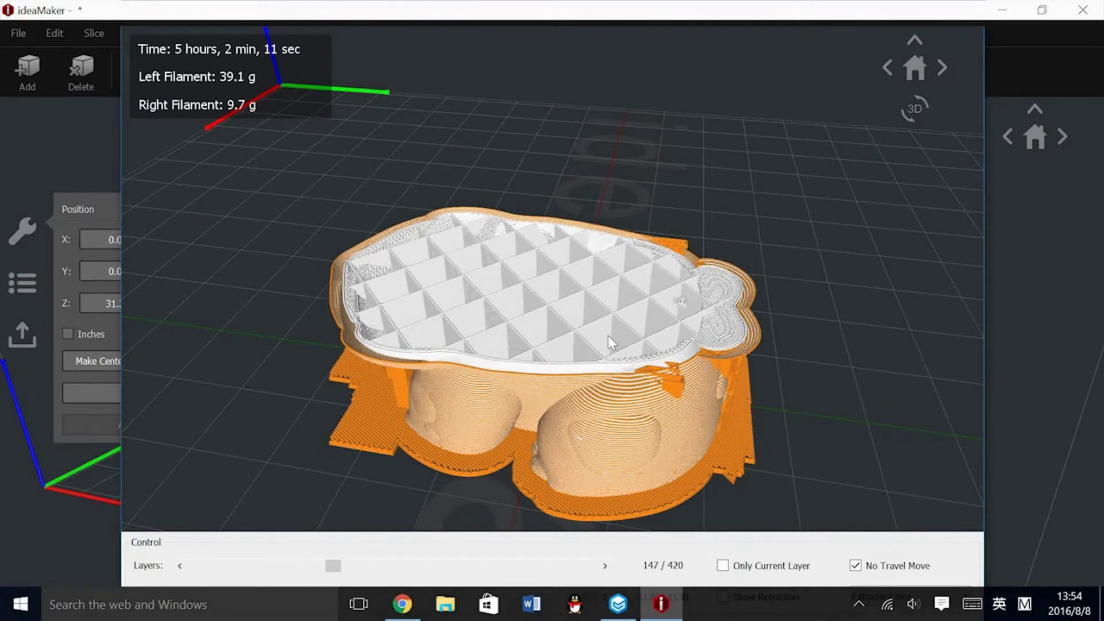
{"action": "left_click_drag", "start_coordinate": [333, 566], "coordinate": [195, 565]}
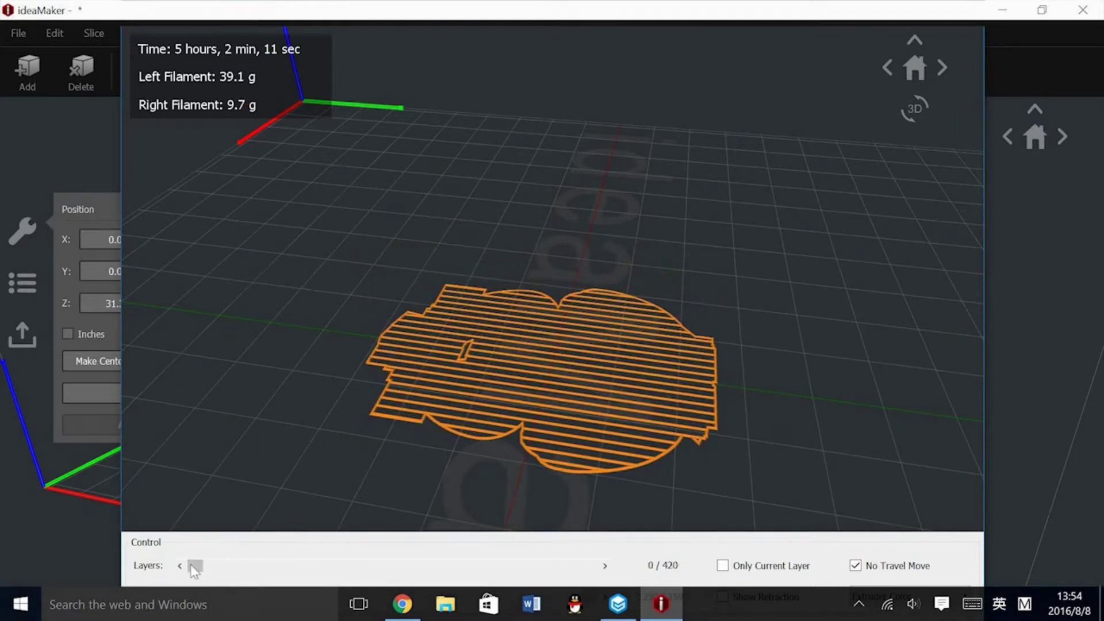
{"action": "left_click", "coordinate": [604, 566]}
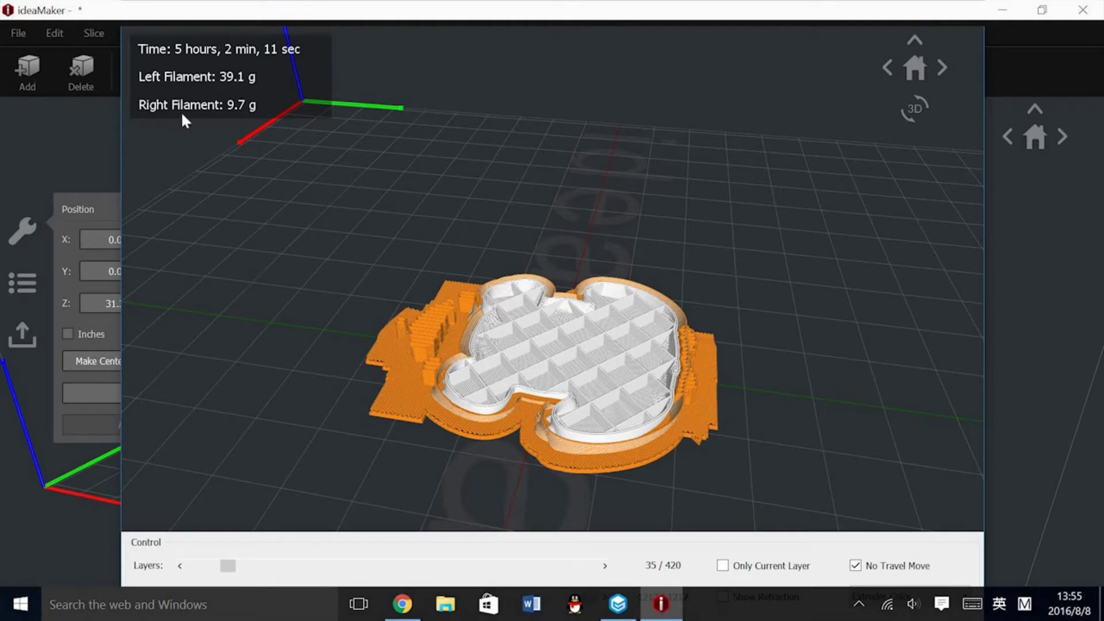
{"action": "left_click_drag", "start_coordinate": [230, 566], "coordinate": [587, 567]}
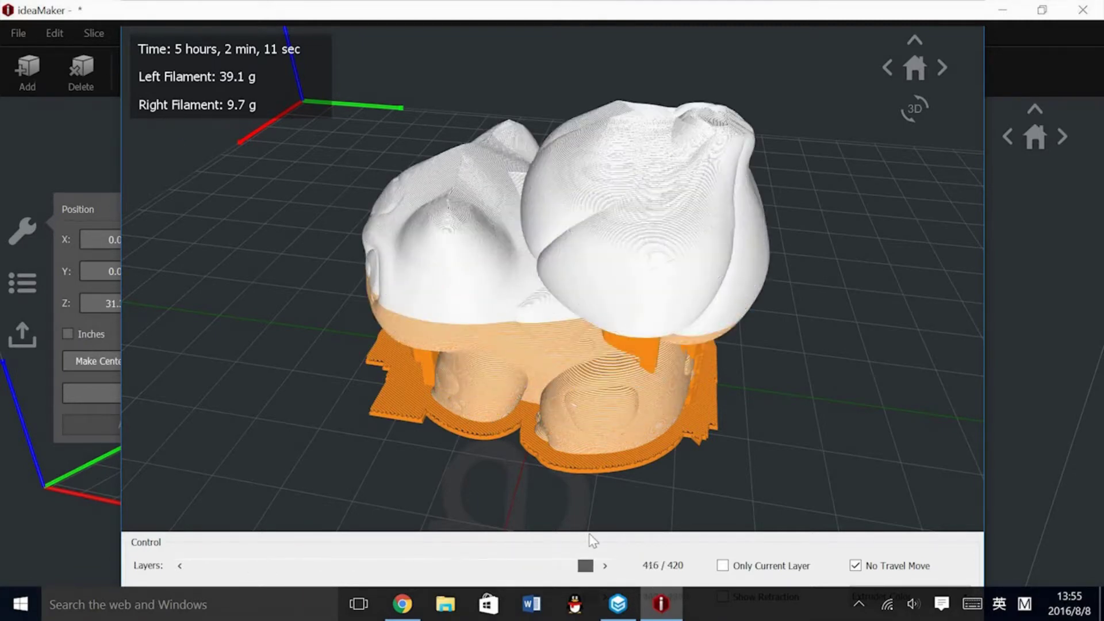
{"action": "scroll", "coordinate": [842, 170], "scroll_direction": "down", "scroll_amount": 3}
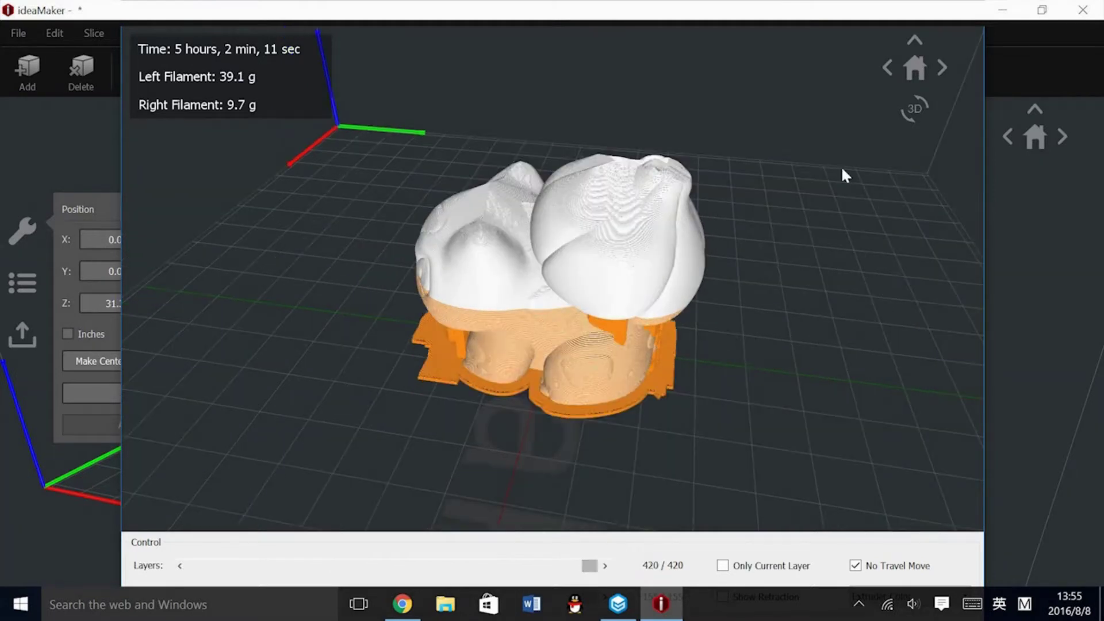
{"action": "left_click", "coordinate": [970, 29]}
{"action": "left_click", "coordinate": [598, 397]}
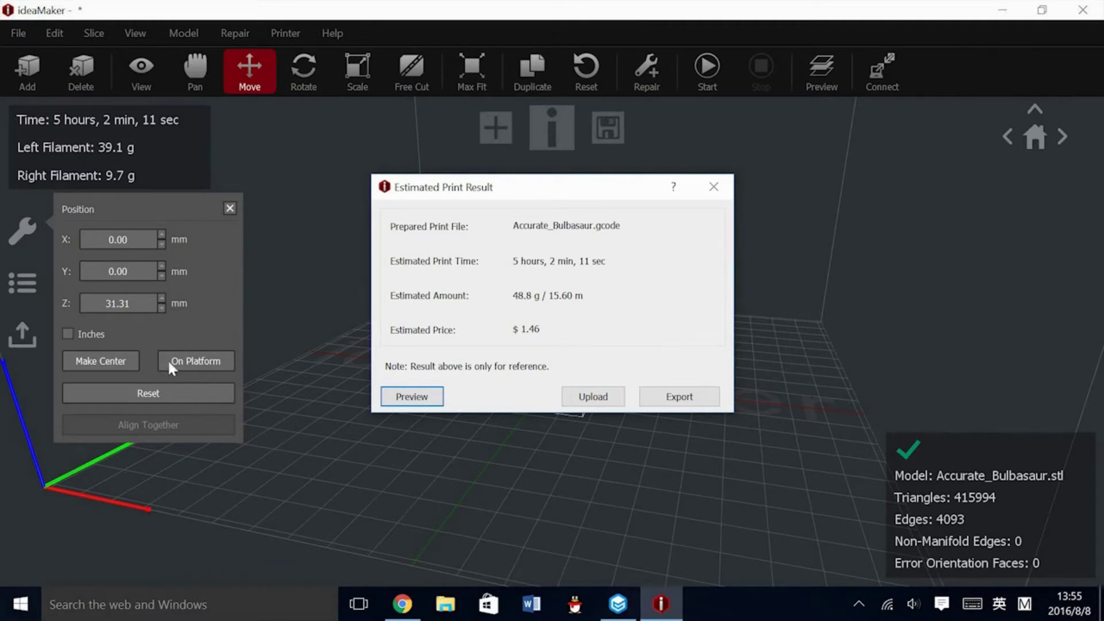
Step: Open the advanced settings of the Standard - N2 Plus - PLA template for a new slice
{"action": "left_click", "coordinate": [714, 187]}
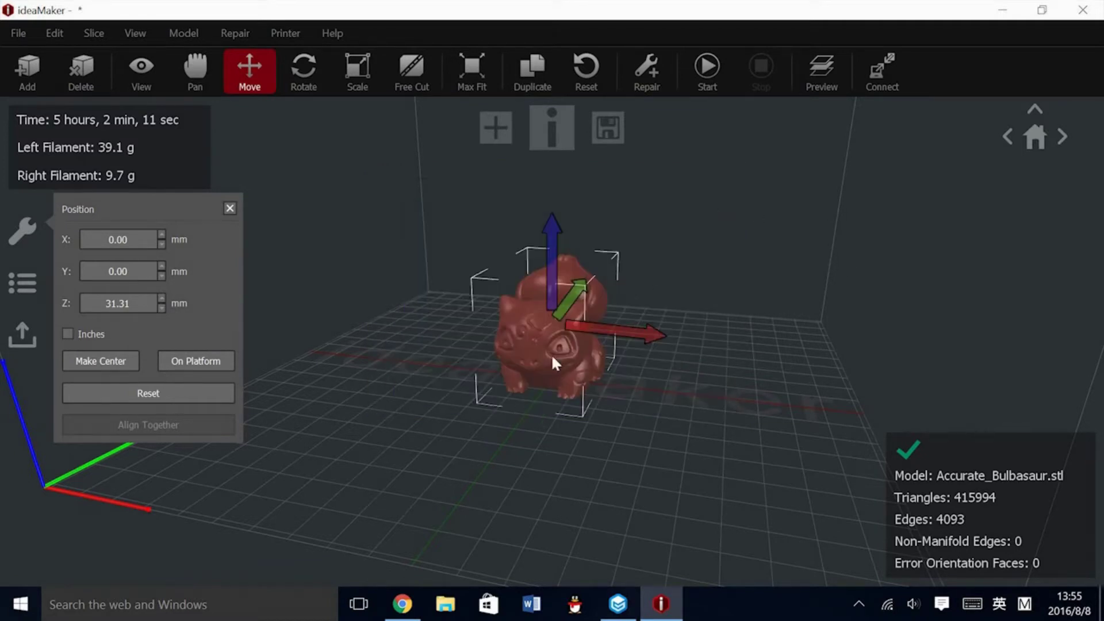
{"action": "left_click", "coordinate": [708, 71]}
{"action": "left_click", "coordinate": [662, 253]}
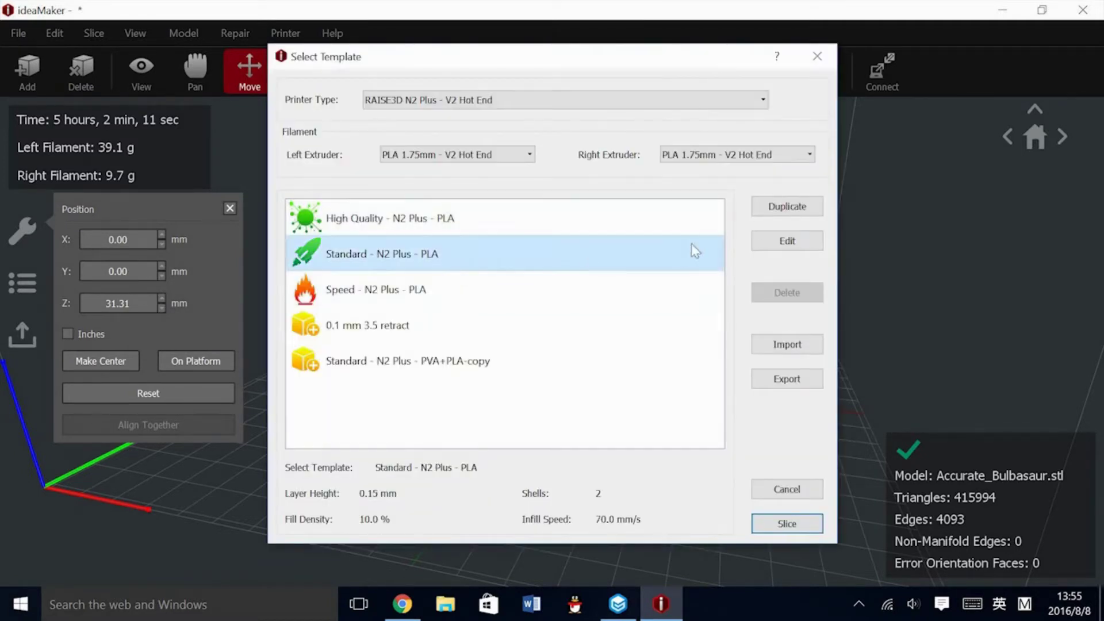
{"action": "left_click", "coordinate": [787, 240]}
{"action": "left_click", "coordinate": [396, 387]}
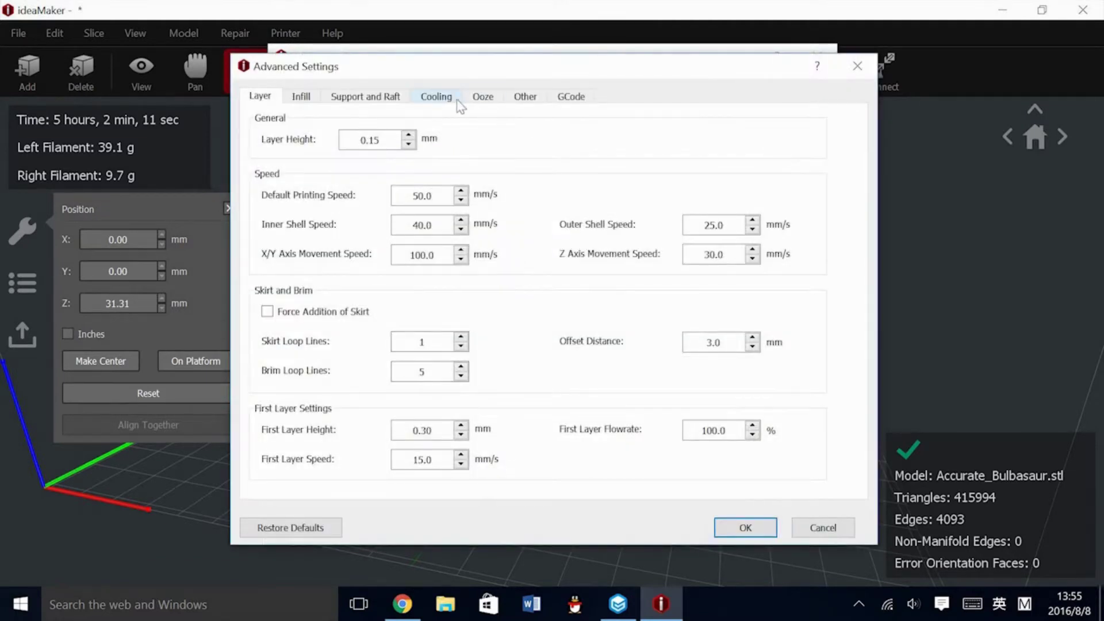
Step: Set both support and raft to the Left Extruder, save the template and reslice
{"action": "left_click", "coordinate": [435, 97]}
{"action": "left_click", "coordinate": [363, 102]}
{"action": "left_click", "coordinate": [423, 130]}
{"action": "left_click", "coordinate": [379, 144]}
{"action": "left_click", "coordinate": [719, 129]}
{"action": "left_click", "coordinate": [698, 148]}
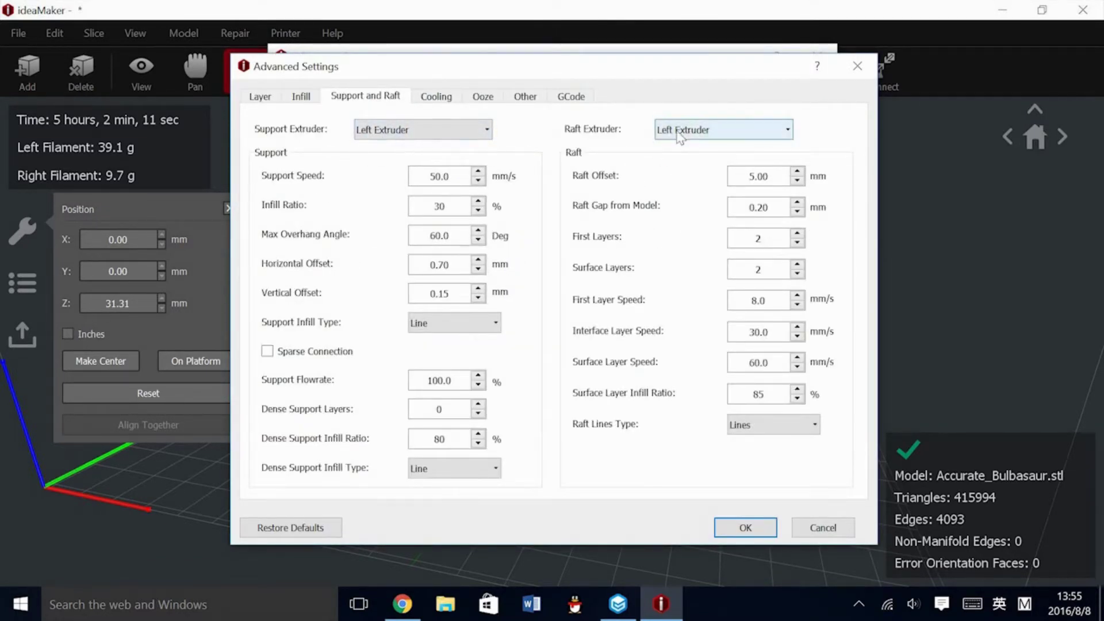
{"action": "left_click", "coordinate": [745, 527]}
{"action": "left_click", "coordinate": [738, 440]}
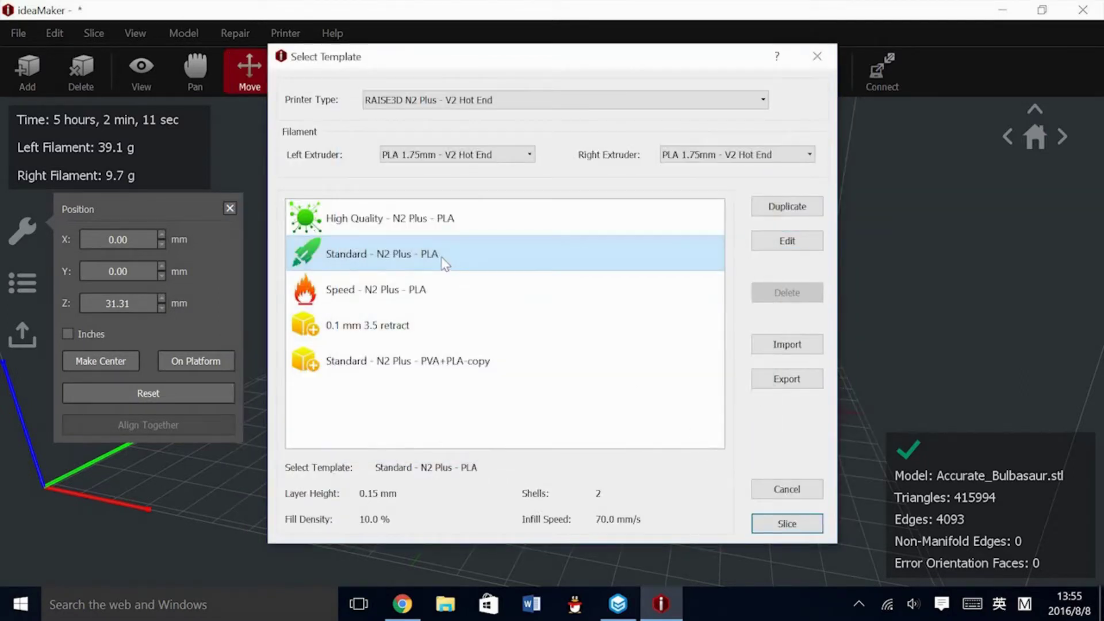
{"action": "left_click", "coordinate": [787, 524]}
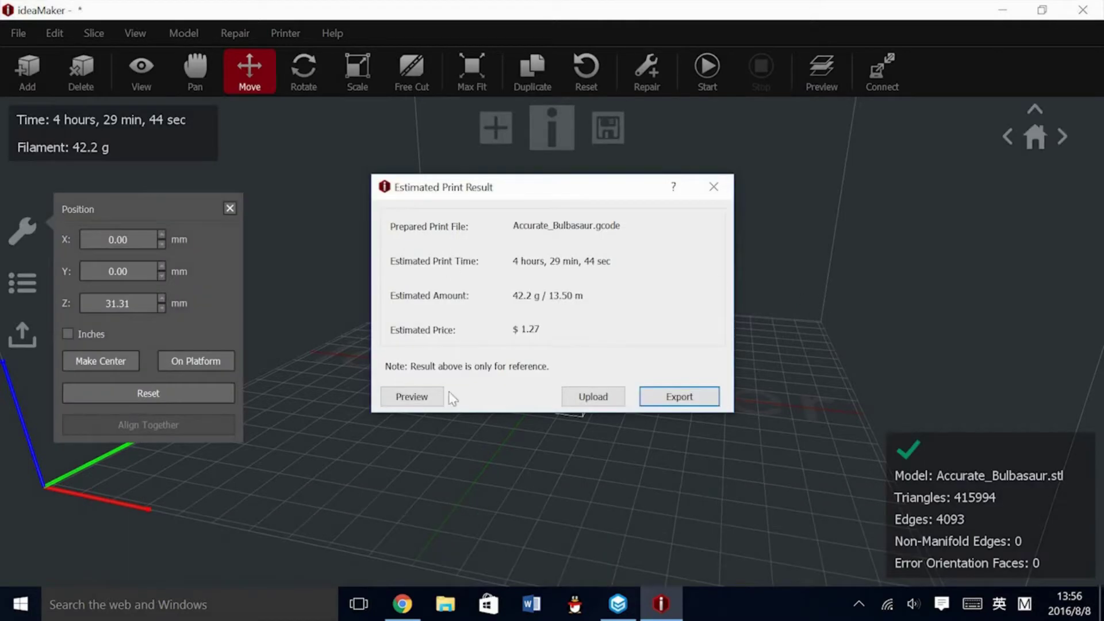
Step: Preview the new slice at layers 155 and 247, restore all 421, then close preview and estimate
{"action": "left_click", "coordinate": [440, 397]}
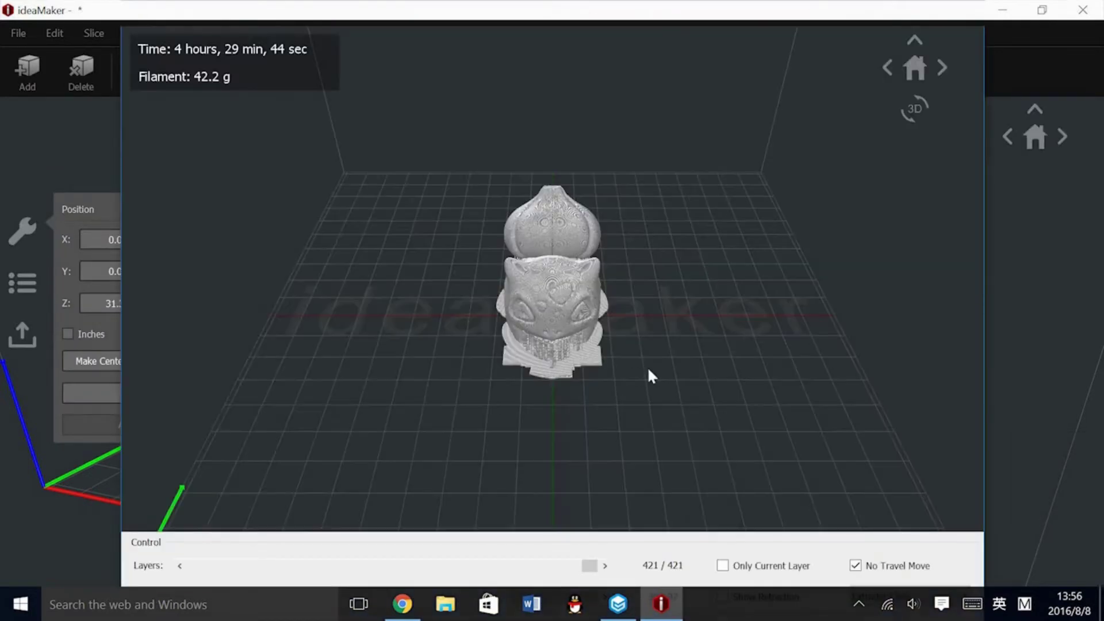
{"action": "right_click_drag", "start_coordinate": [412, 268], "coordinate": [649, 401]}
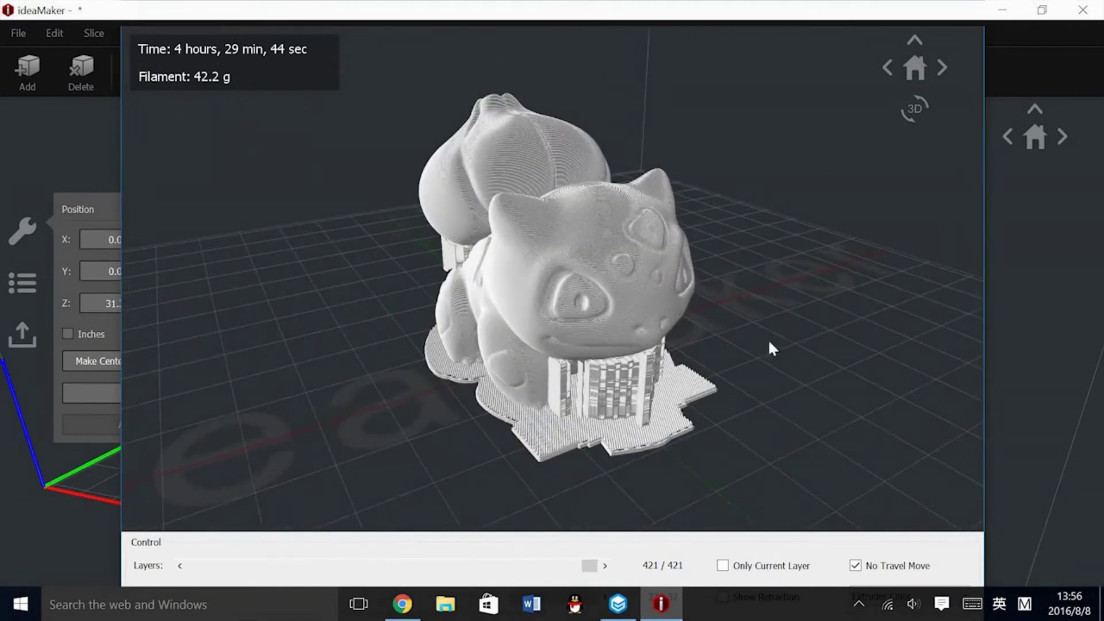
{"action": "left_click_drag", "start_coordinate": [590, 565], "coordinate": [340, 566]}
{"action": "right_click_drag", "start_coordinate": [723, 398], "coordinate": [575, 402]}
{"action": "left_click_drag", "start_coordinate": [341, 565], "coordinate": [590, 565]}
{"action": "right_click_drag", "start_coordinate": [621, 437], "coordinate": [340, 385]}
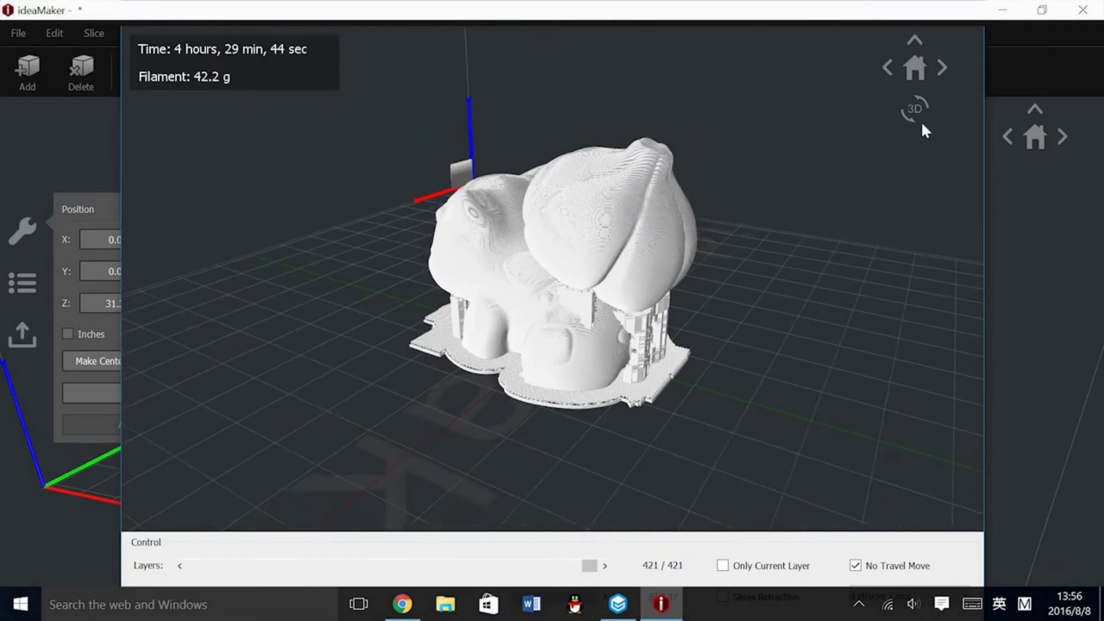
{"action": "key", "text": "Escape"}
{"action": "key", "text": "Escape"}
{"action": "left_click", "coordinate": [684, 262]}
{"action": "right_click_drag", "start_coordinate": [684, 459], "coordinate": [924, 355]}
Step: Assign the Bulbasaur model to the Right Extruder in the Model Info panel
{"action": "left_click", "coordinate": [578, 331]}
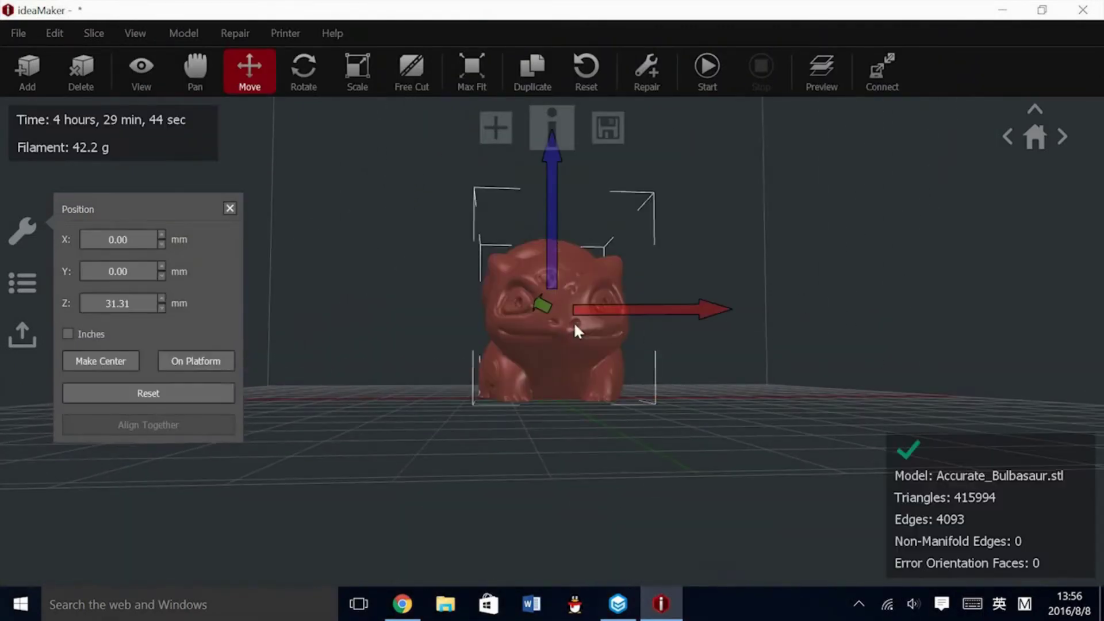
{"action": "left_click", "coordinate": [141, 67]}
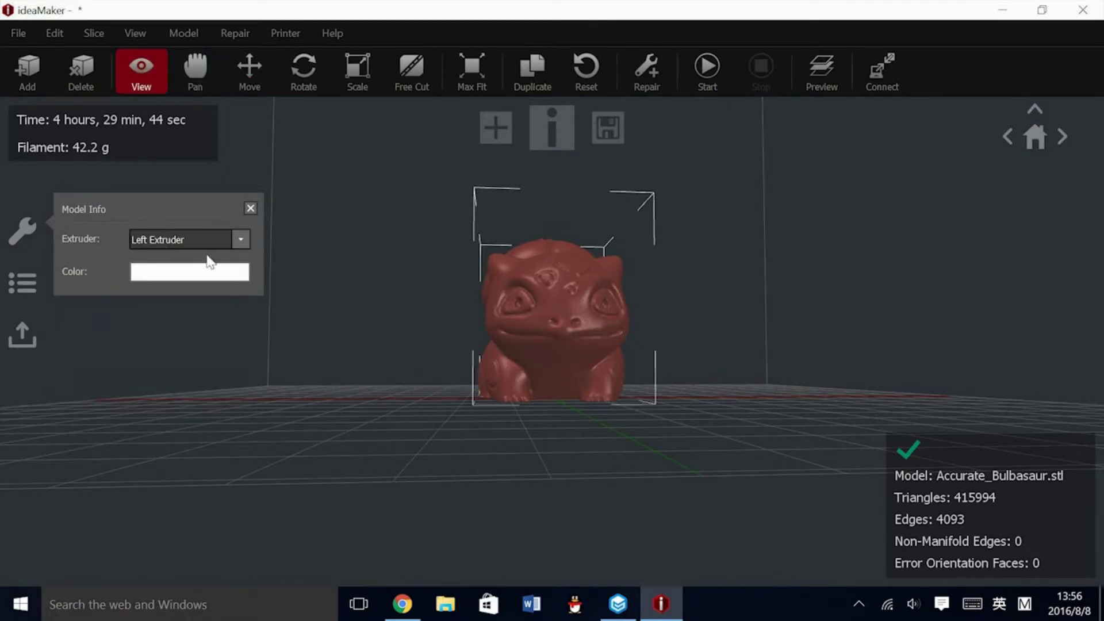
{"action": "left_click", "coordinate": [145, 239]}
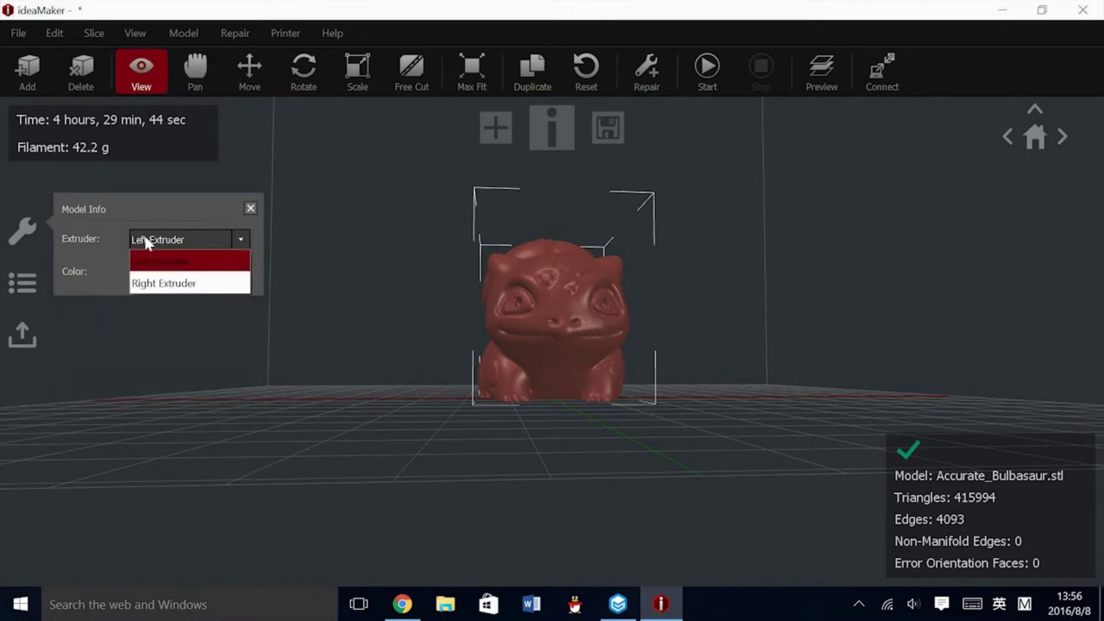
{"action": "left_click", "coordinate": [156, 282]}
Step: Orbit around the model to check its orange colour, then reselect it to slice again
{"action": "left_click", "coordinate": [327, 363]}
{"action": "left_click_drag", "start_coordinate": [332, 372], "coordinate": [926, 262]}
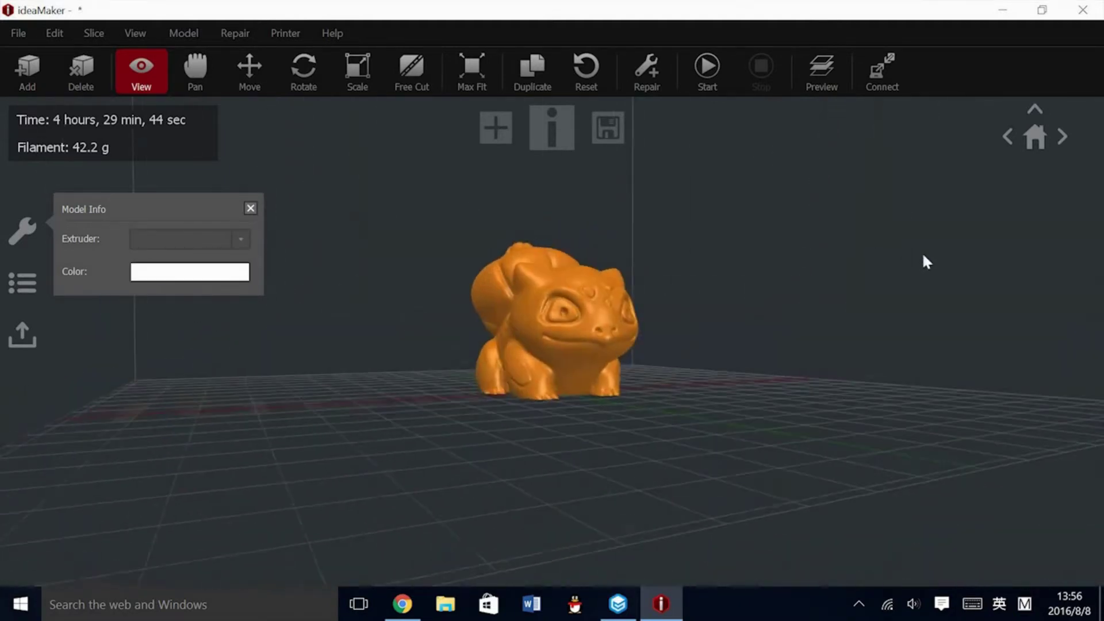
{"action": "left_click_drag", "start_coordinate": [390, 432], "coordinate": [811, 422]}
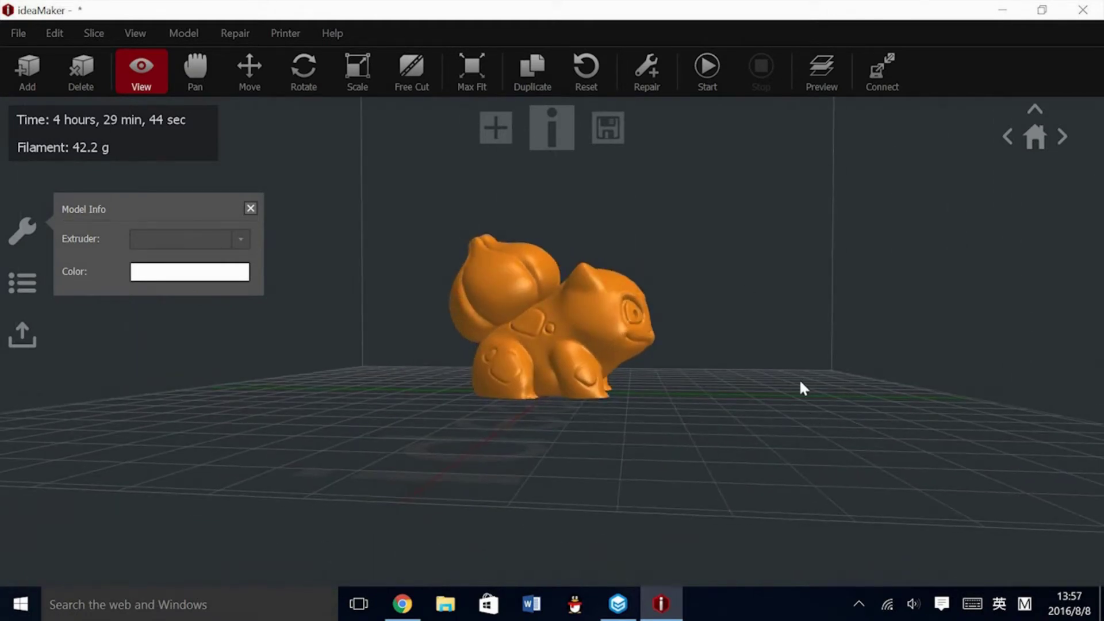
{"action": "left_click_drag", "start_coordinate": [674, 402], "coordinate": [399, 350]}
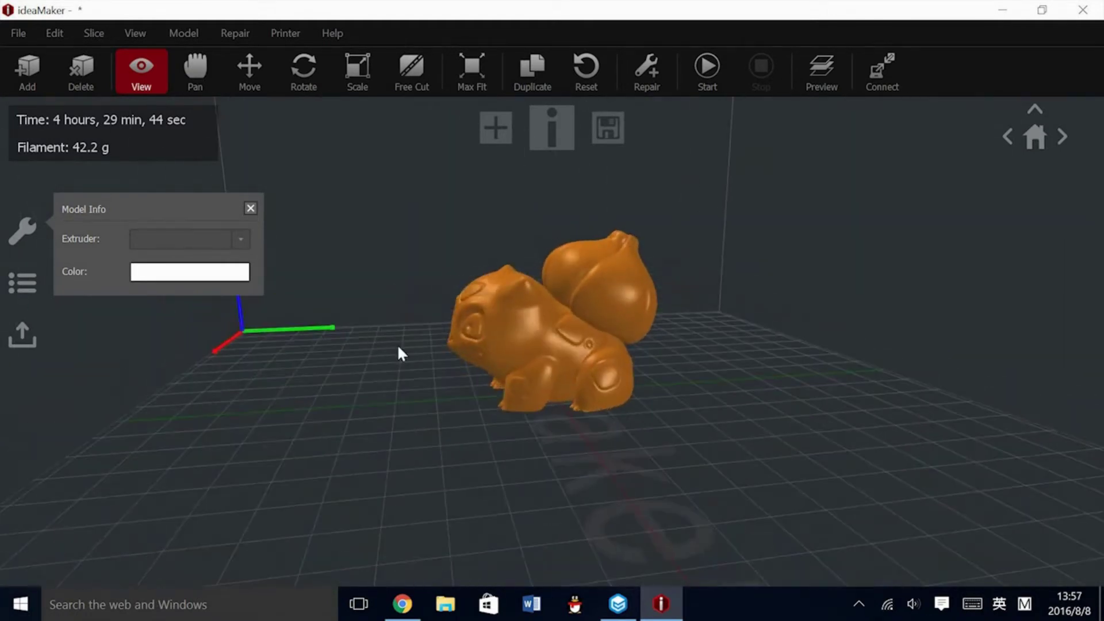
{"action": "left_click_drag", "start_coordinate": [461, 419], "coordinate": [543, 328]}
{"action": "left_click", "coordinate": [542, 327]}
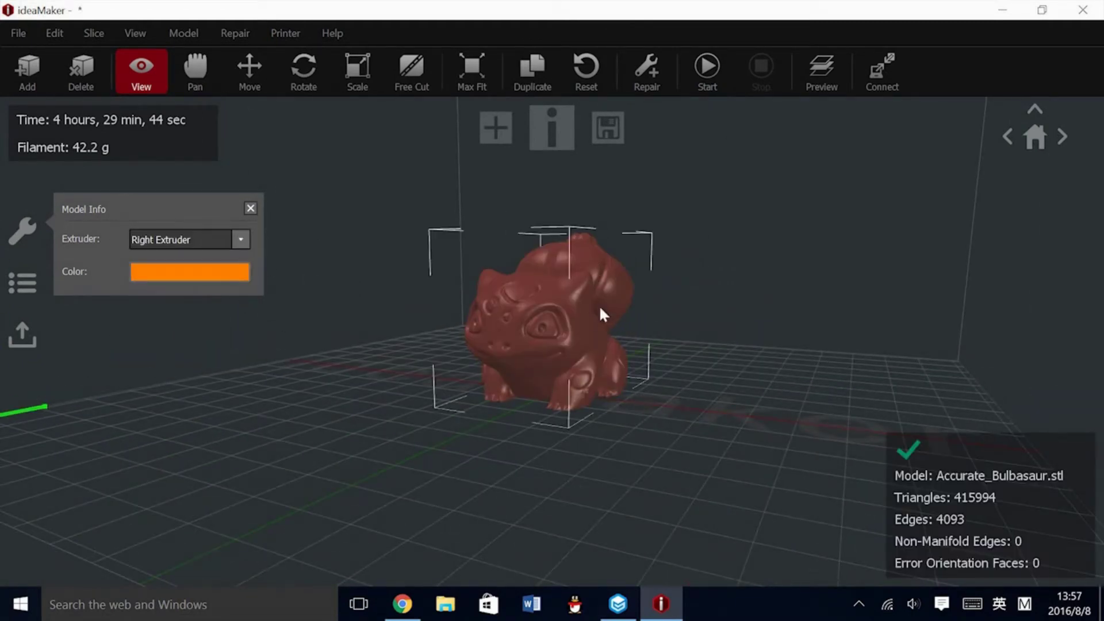
{"action": "left_click", "coordinate": [705, 68]}
Step: Review the Standard - N2 Plus - PLA Support and Raft, Cooling and Ooze tabs unchanged, then slice
{"action": "left_click", "coordinate": [366, 256]}
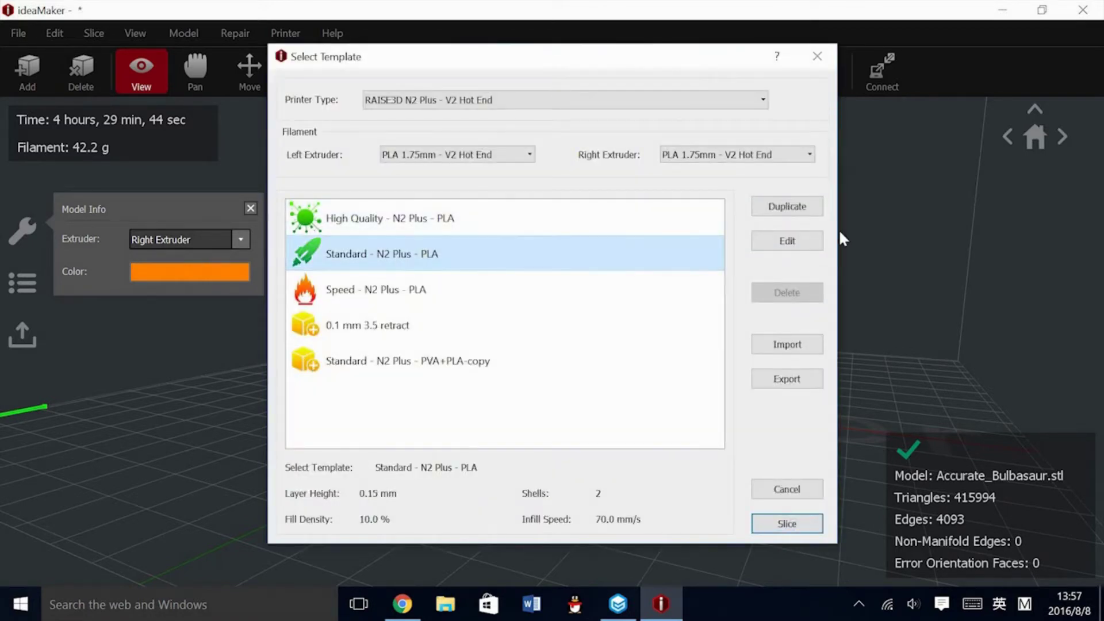
{"action": "left_click", "coordinate": [786, 240]}
{"action": "left_click", "coordinate": [376, 382]}
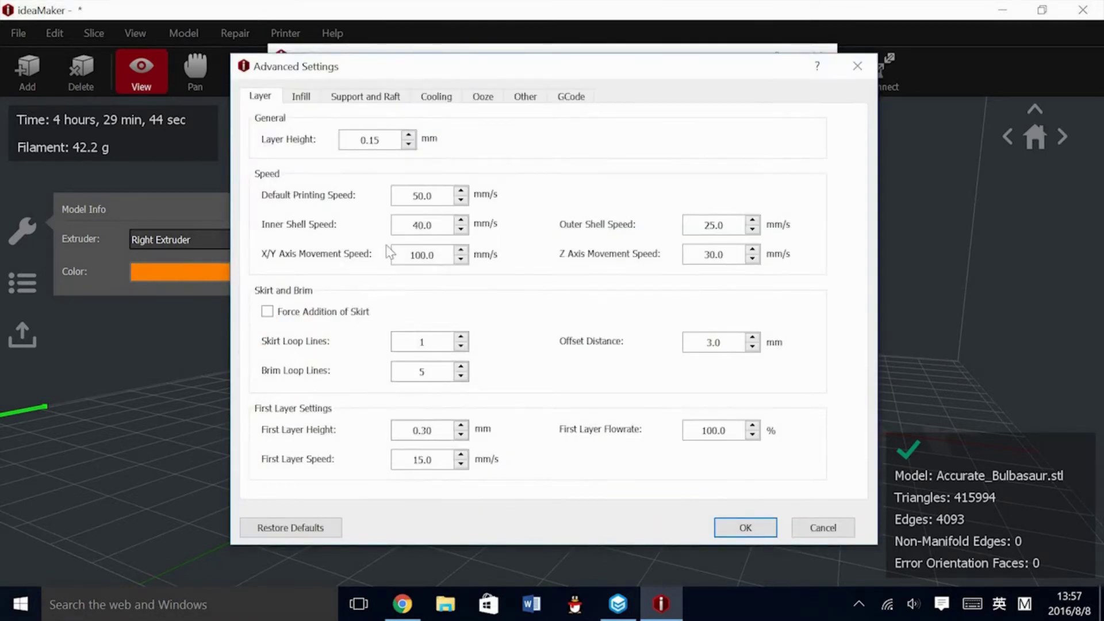
{"action": "left_click", "coordinate": [364, 96]}
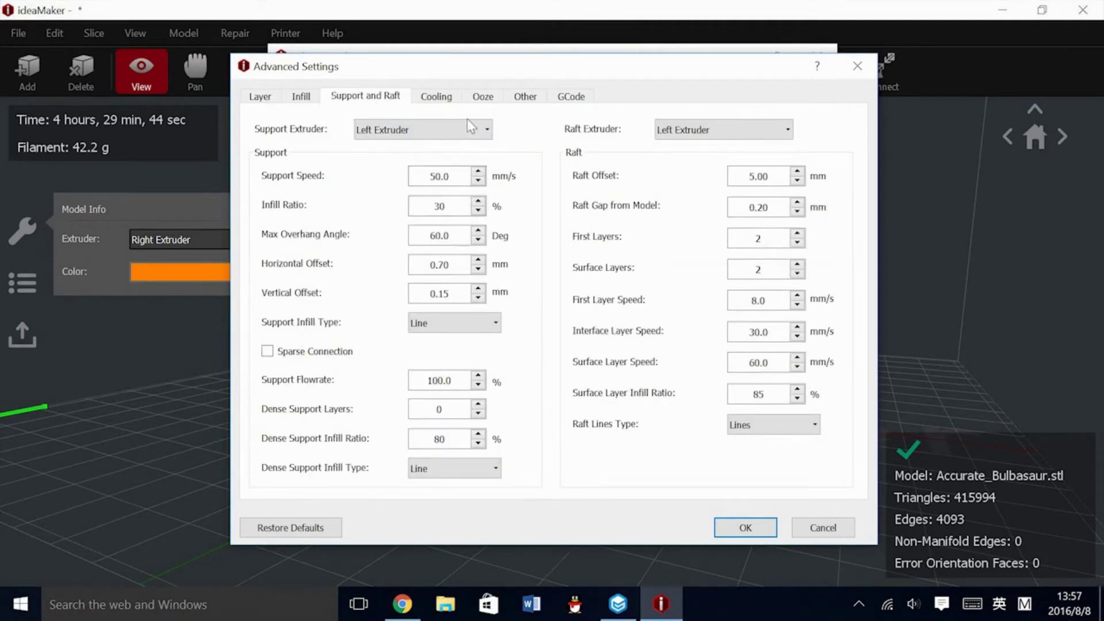
{"action": "left_click", "coordinate": [437, 96]}
{"action": "left_click", "coordinate": [371, 98]}
{"action": "left_click", "coordinate": [426, 97]}
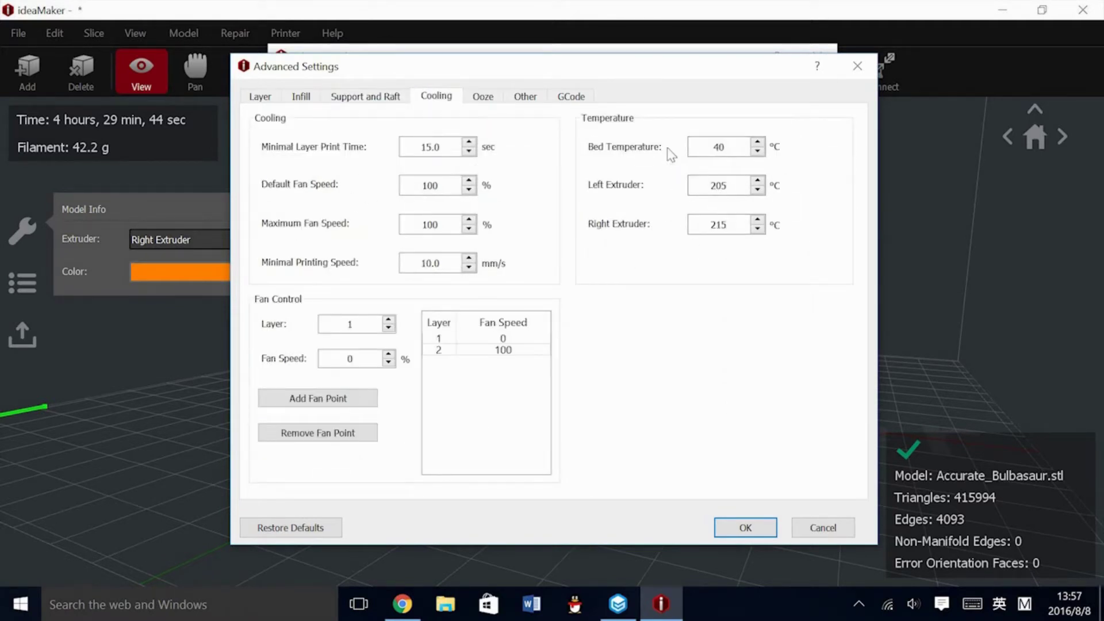
{"action": "left_click", "coordinate": [366, 97]}
{"action": "left_click", "coordinate": [483, 96]}
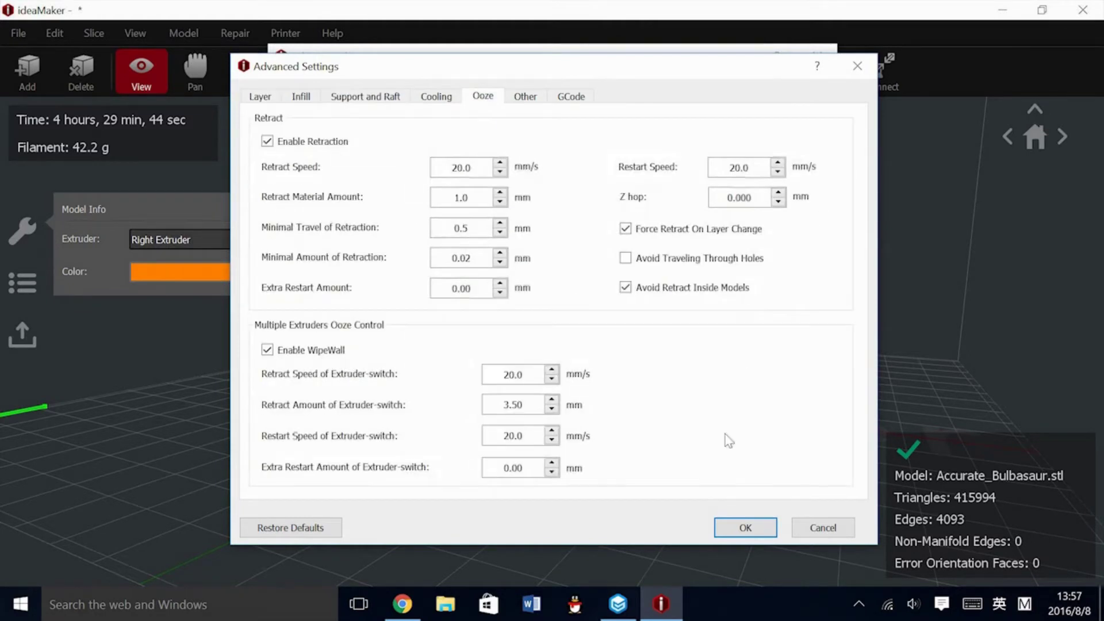
{"action": "left_click", "coordinate": [745, 527]}
{"action": "left_click", "coordinate": [712, 439]}
{"action": "left_click", "coordinate": [775, 520]}
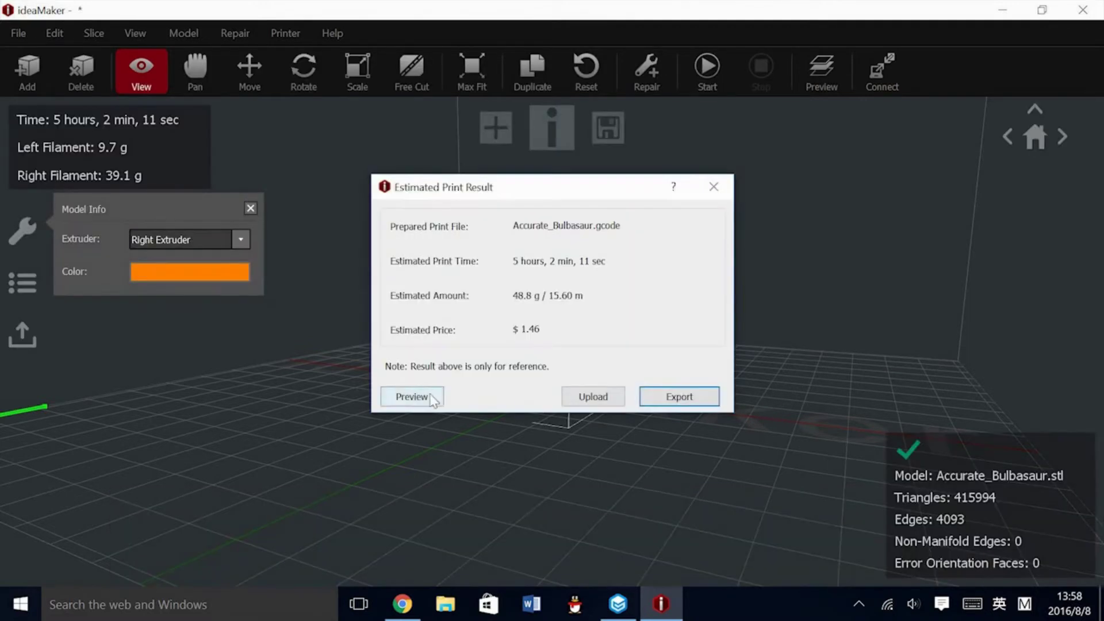
Step: Open the slice preview, cut it to layer 160 of 420, and orbit around the cut
{"action": "left_click", "coordinate": [414, 396]}
{"action": "scroll", "coordinate": [707, 402], "scroll_direction": "up", "scroll_amount": 3}
{"action": "left_click_drag", "start_coordinate": [712, 427], "coordinate": [457, 350]}
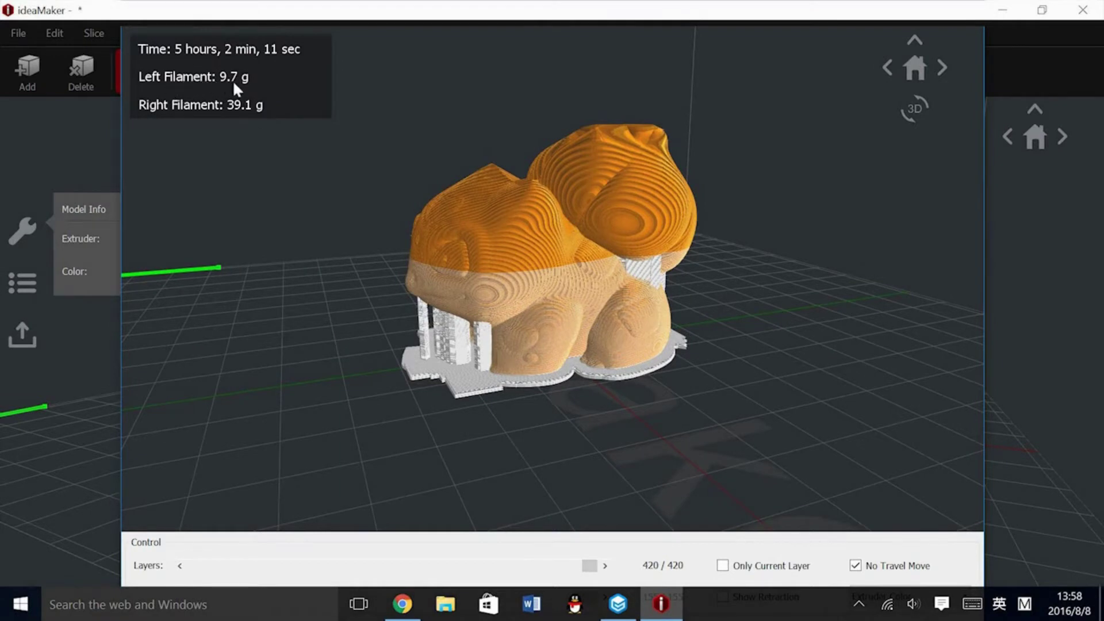
{"action": "left_click_drag", "start_coordinate": [590, 565], "coordinate": [345, 565]}
{"action": "left_click_drag", "start_coordinate": [608, 475], "coordinate": [747, 407]}
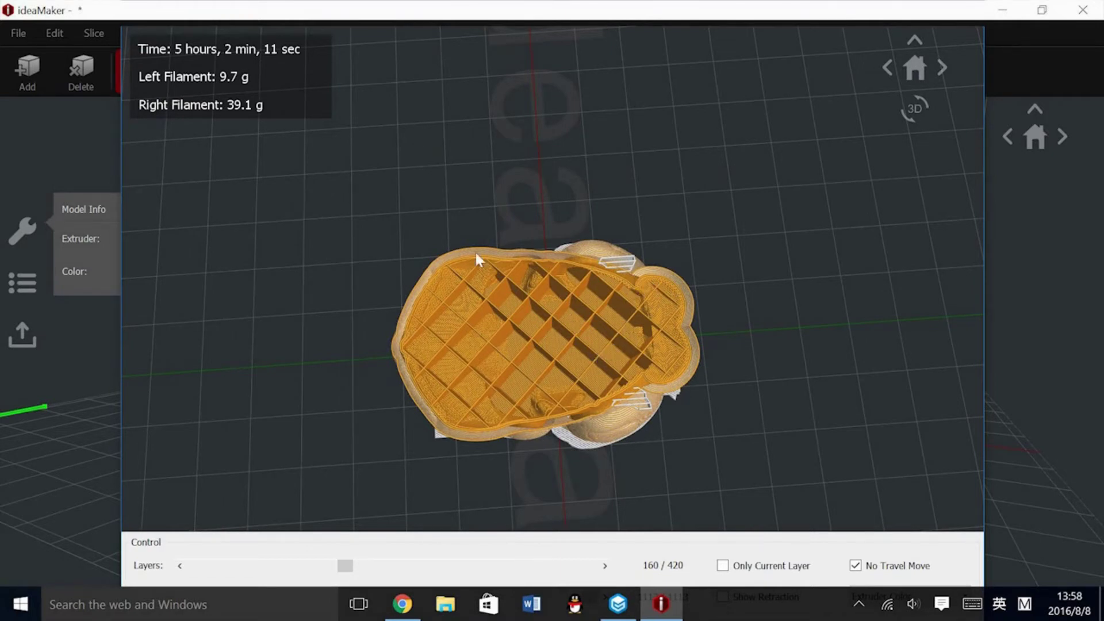
{"action": "left_click_drag", "start_coordinate": [641, 426], "coordinate": [373, 362]}
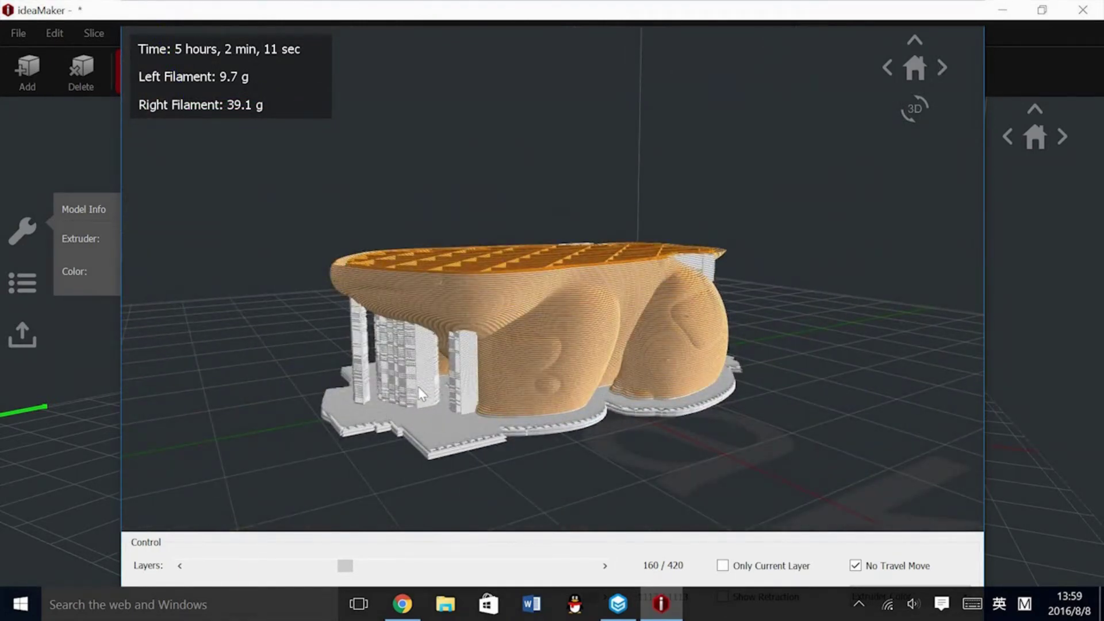
Step: Close the slice preview, print estimate and model info panel, and orbit around the Bulbasaur
{"action": "key", "text": "Escape"}
{"action": "left_click", "coordinate": [708, 185]}
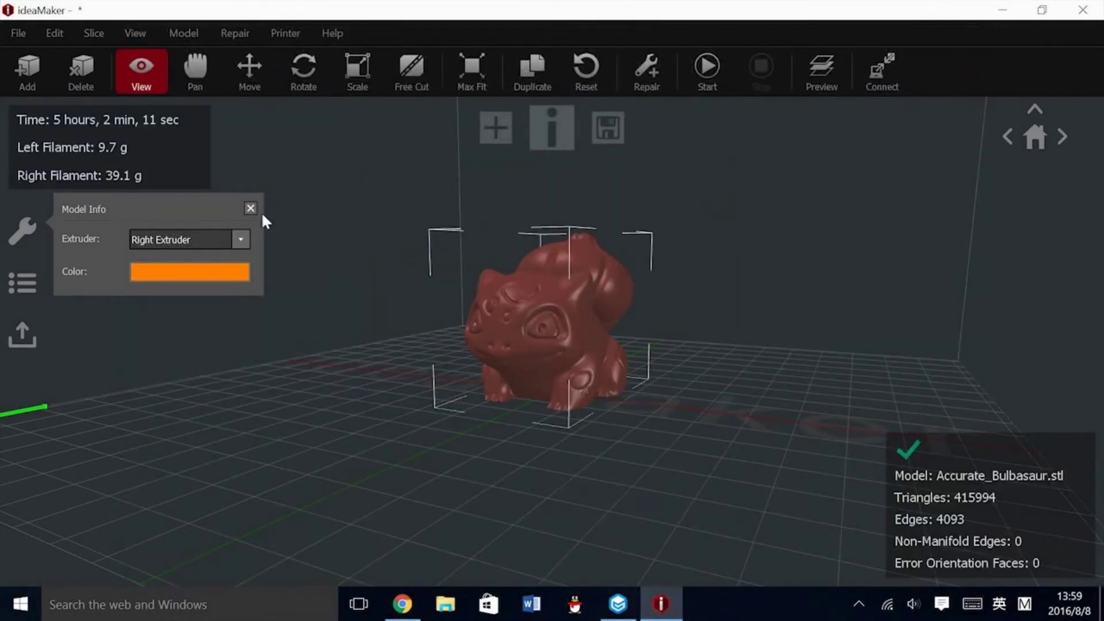
{"action": "left_click", "coordinate": [251, 209]}
{"action": "left_click_drag", "start_coordinate": [285, 261], "coordinate": [661, 409]}
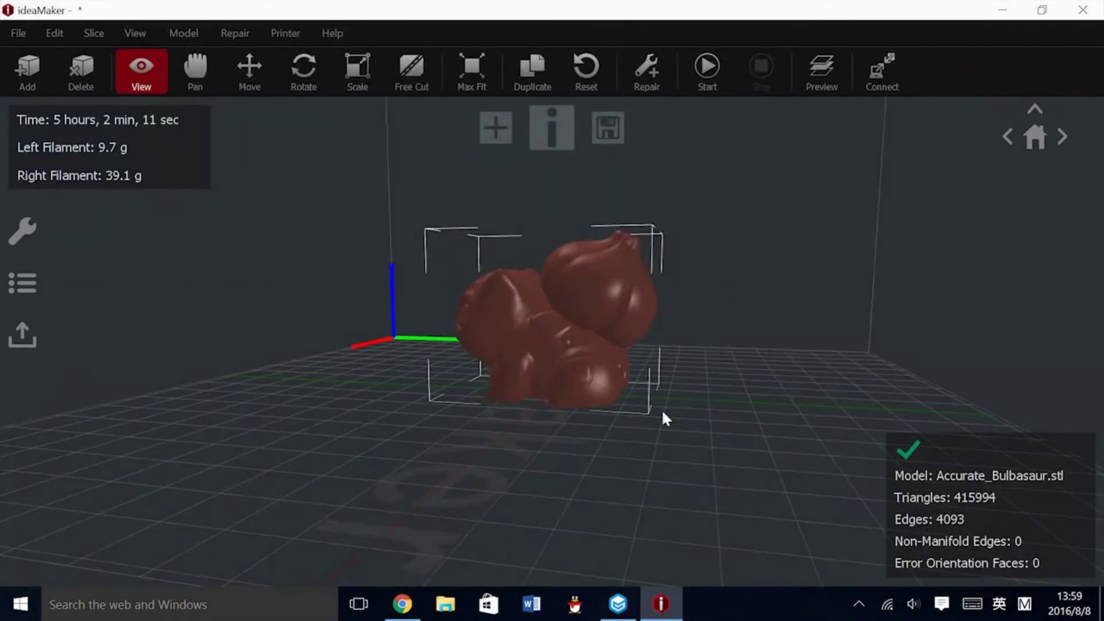
{"action": "left_click_drag", "start_coordinate": [277, 403], "coordinate": [708, 435]}
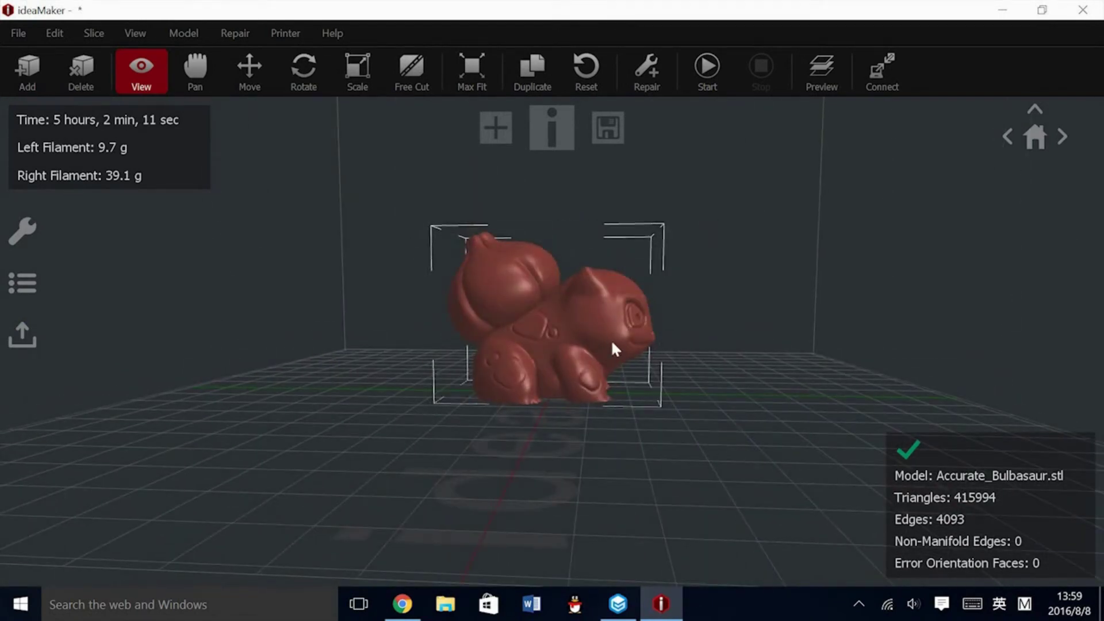
{"action": "scroll", "coordinate": [670, 356], "scroll_direction": "up", "scroll_amount": 5}
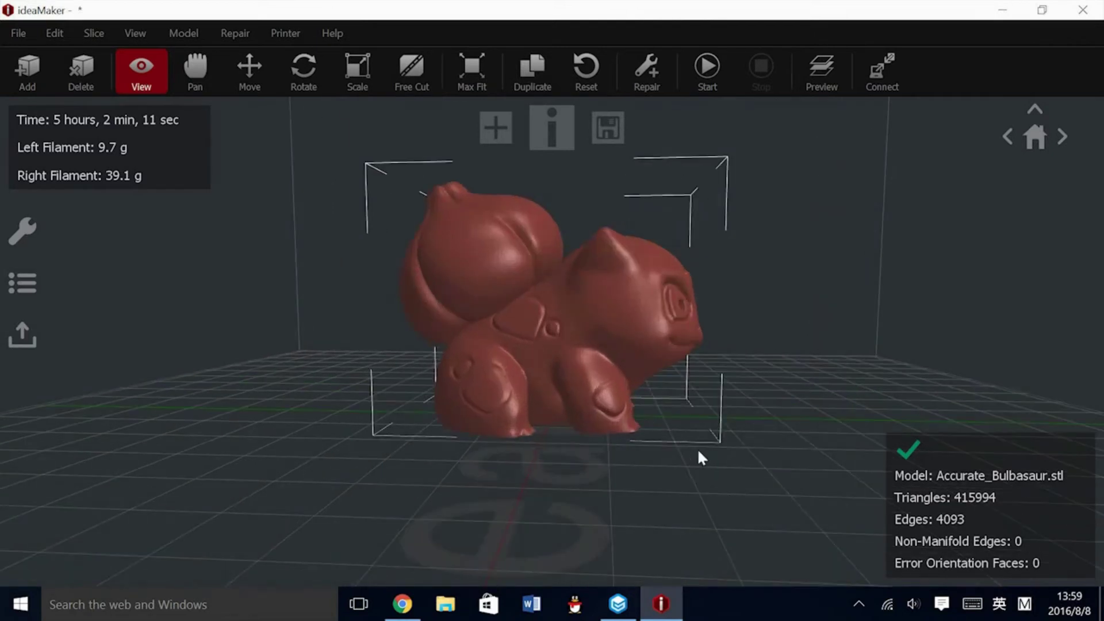
{"action": "left_click_drag", "start_coordinate": [702, 456], "coordinate": [608, 352]}
Step: Split the model into separate parts and move them apart (Y -12.41, X 54.92)
{"action": "left_click", "coordinate": [185, 34]}
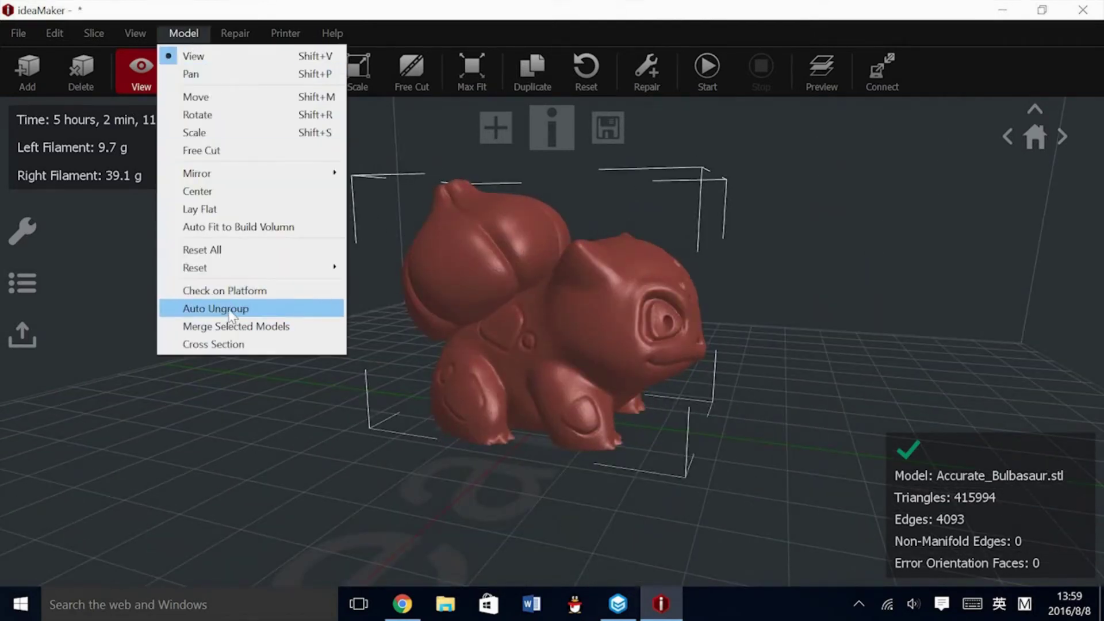
{"action": "left_click", "coordinate": [258, 311]}
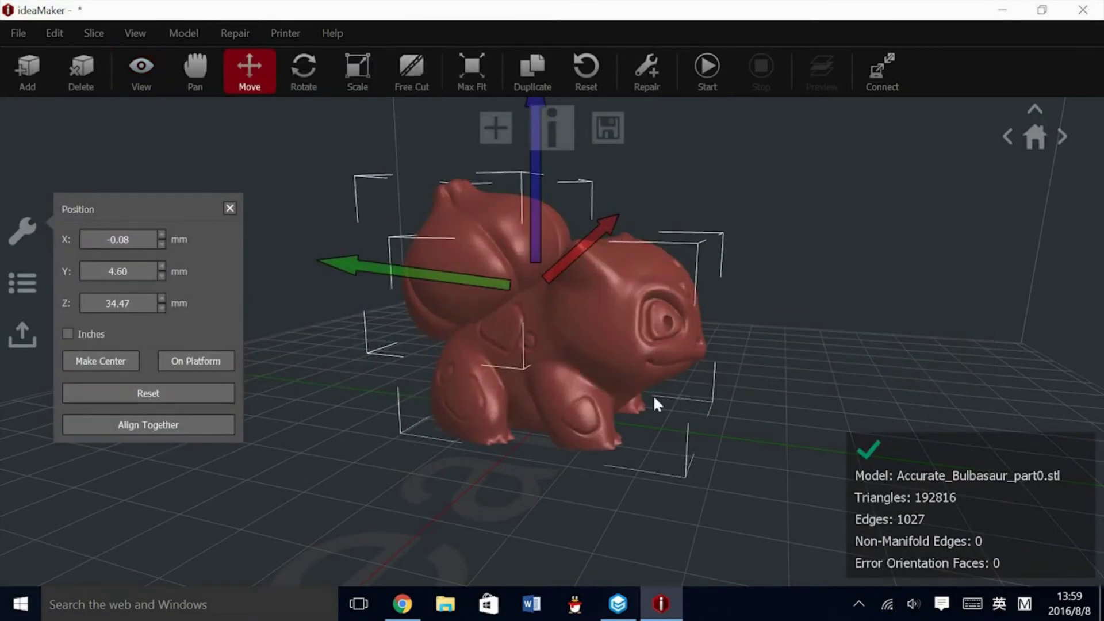
{"action": "right_click_drag", "start_coordinate": [653, 394], "coordinate": [906, 424]}
{"action": "left_click_drag", "start_coordinate": [384, 305], "coordinate": [500, 291]}
{"action": "right_click_drag", "start_coordinate": [561, 257], "coordinate": [688, 396]}
{"action": "left_click_drag", "start_coordinate": [689, 349], "coordinate": [926, 343]}
{"action": "right_click_drag", "start_coordinate": [506, 446], "coordinate": [467, 440]}
{"action": "scroll", "coordinate": [467, 440], "scroll_direction": "up", "scroll_amount": 2}
{"action": "scroll", "coordinate": [467, 440], "scroll_direction": "down", "scroll_amount": 2}
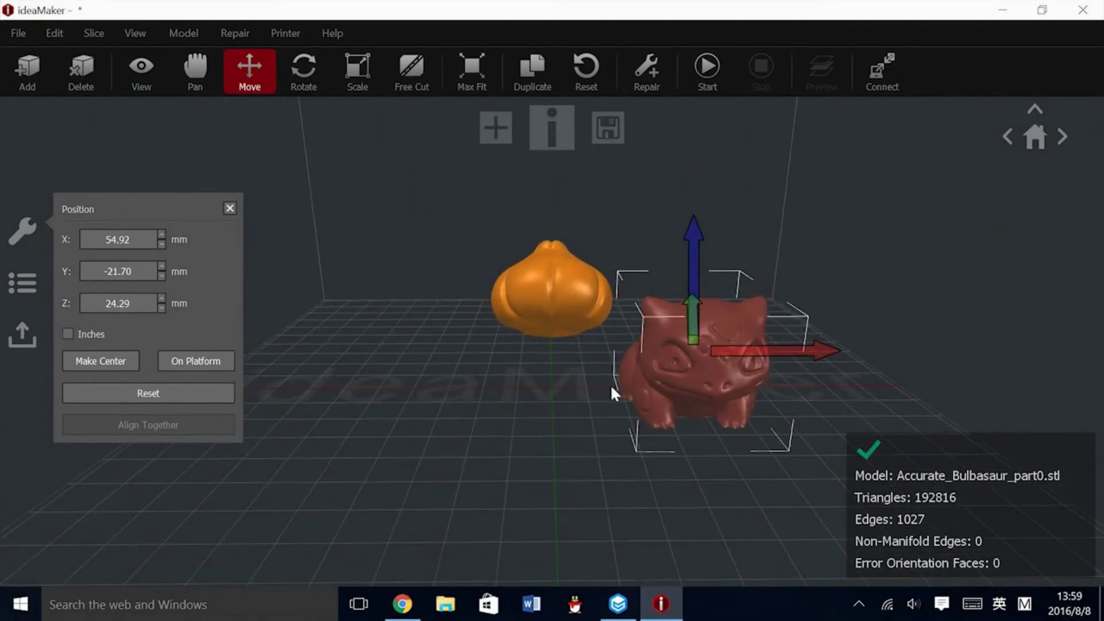
Step: Raise the head to Z 55.68, then select head and body and align them together
{"action": "left_click", "coordinate": [552, 298]}
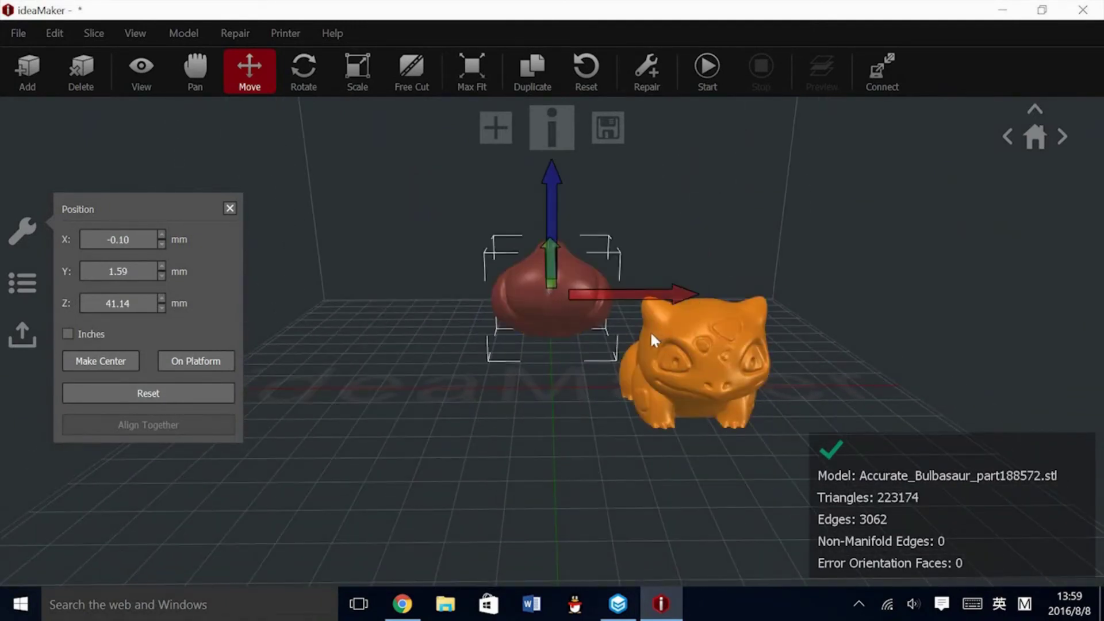
{"action": "left_click", "coordinate": [687, 360]}
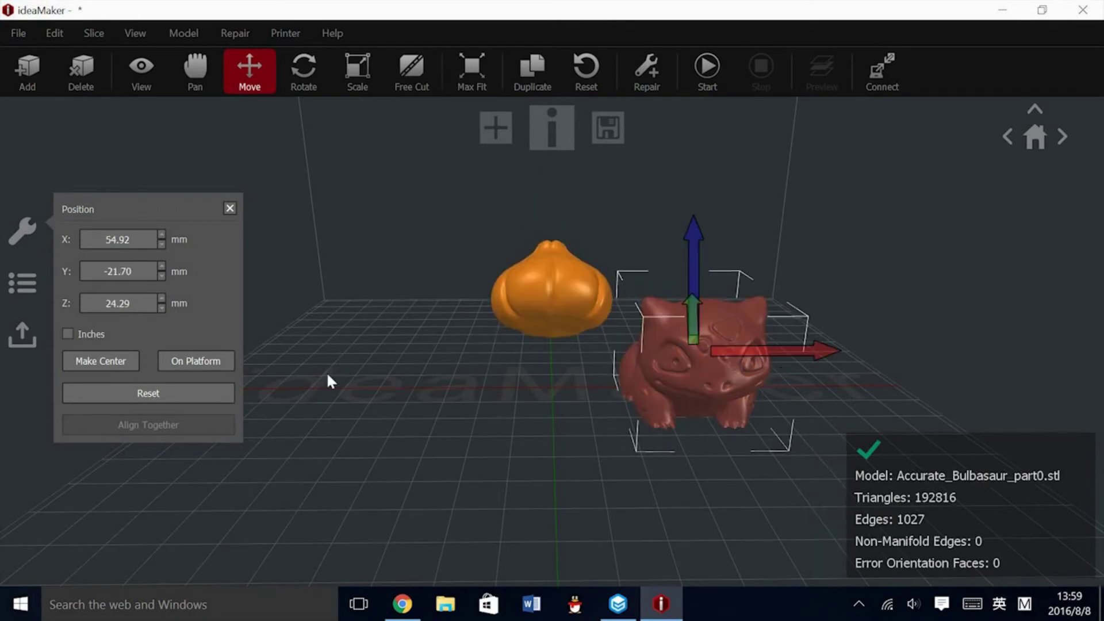
{"action": "left_click", "coordinate": [494, 291]}
{"action": "left_click_drag", "start_coordinate": [555, 257], "coordinate": [550, 132]}
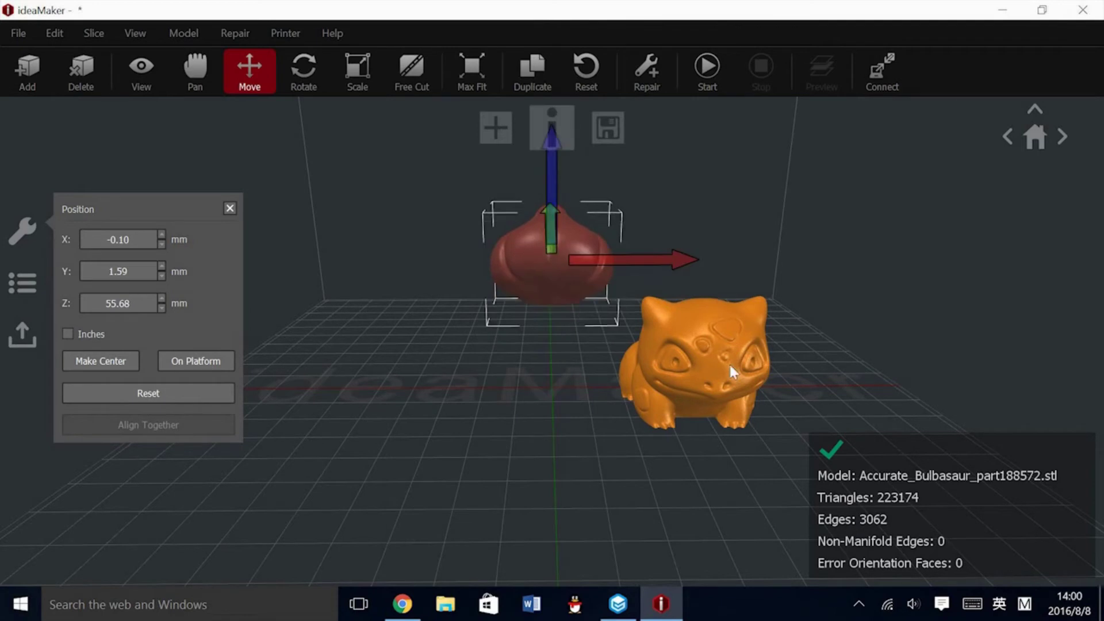
{"action": "left_click", "coordinate": [729, 362]}
{"action": "left_click_drag", "start_coordinate": [788, 340], "coordinate": [312, 540]}
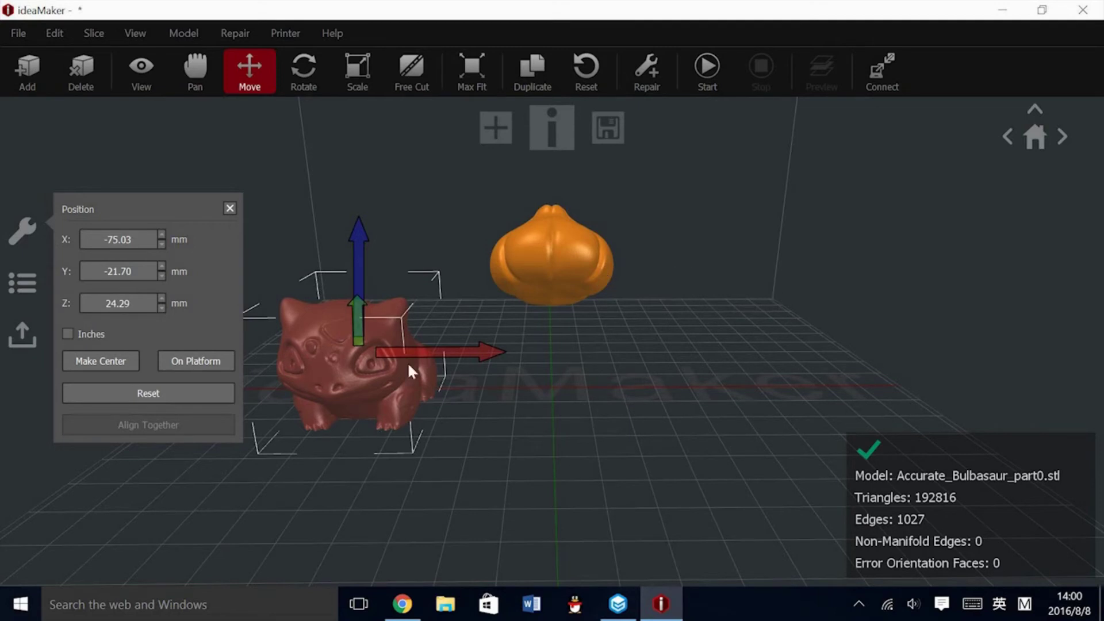
{"action": "left_click", "coordinate": [539, 264], "text": "ctrl"}
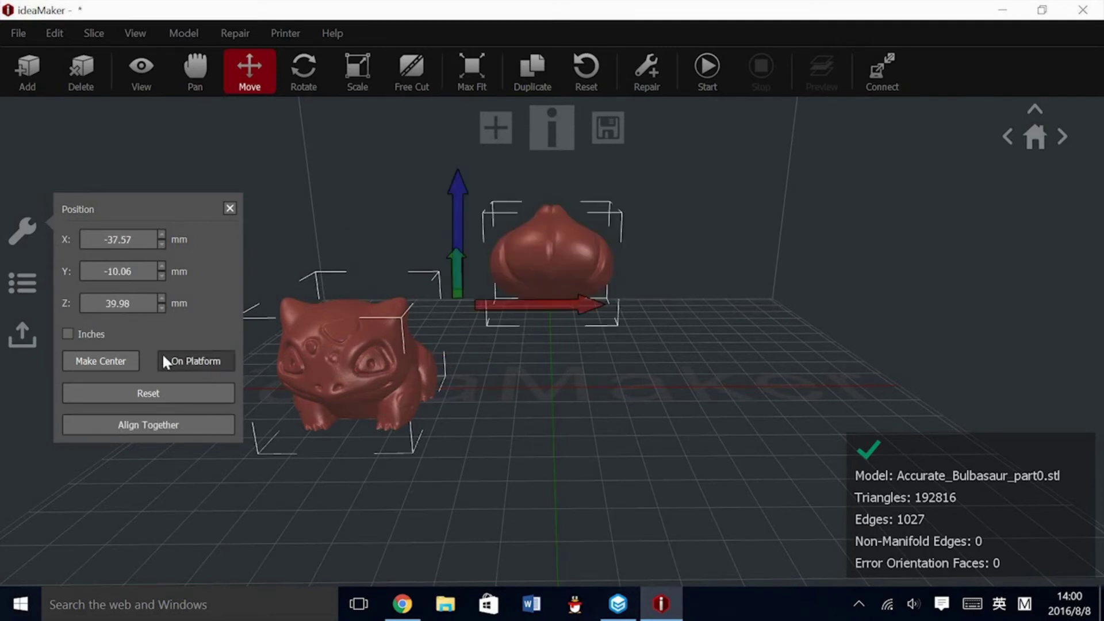
{"action": "left_click", "coordinate": [195, 422]}
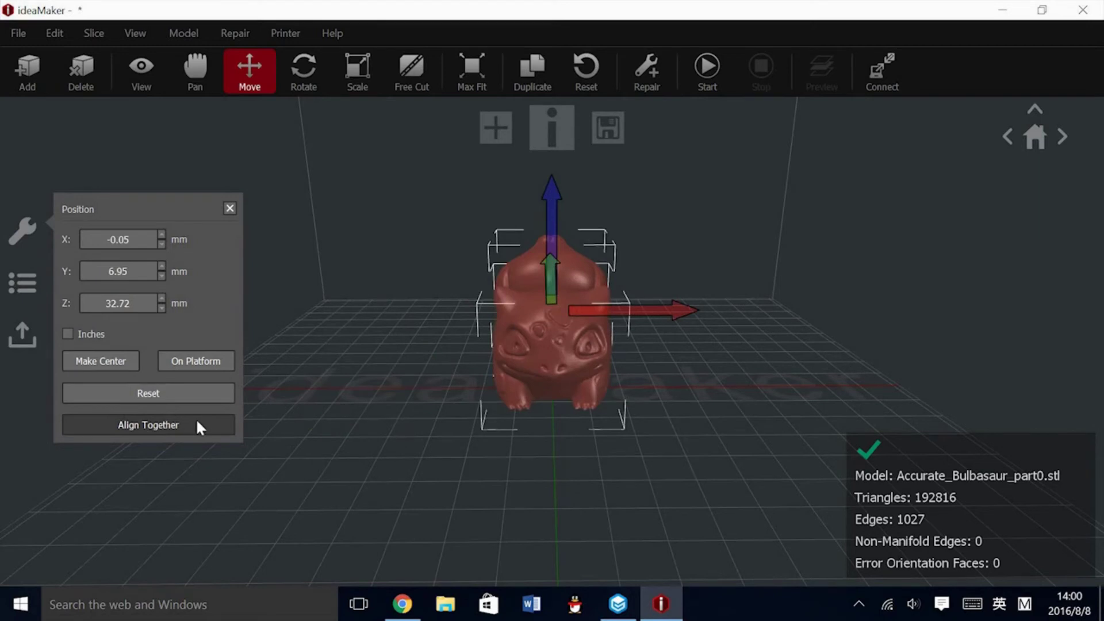
{"action": "right_click_drag", "start_coordinate": [444, 486], "coordinate": [730, 306]}
Step: Deselect the joined Bulbasaur, close the position settings and orbit around the model
{"action": "left_click", "coordinate": [730, 306]}
{"action": "left_click", "coordinate": [230, 208]}
{"action": "right_click_drag", "start_coordinate": [463, 433], "coordinate": [584, 391]}
{"action": "right_click_drag", "start_coordinate": [609, 518], "coordinate": [645, 505]}
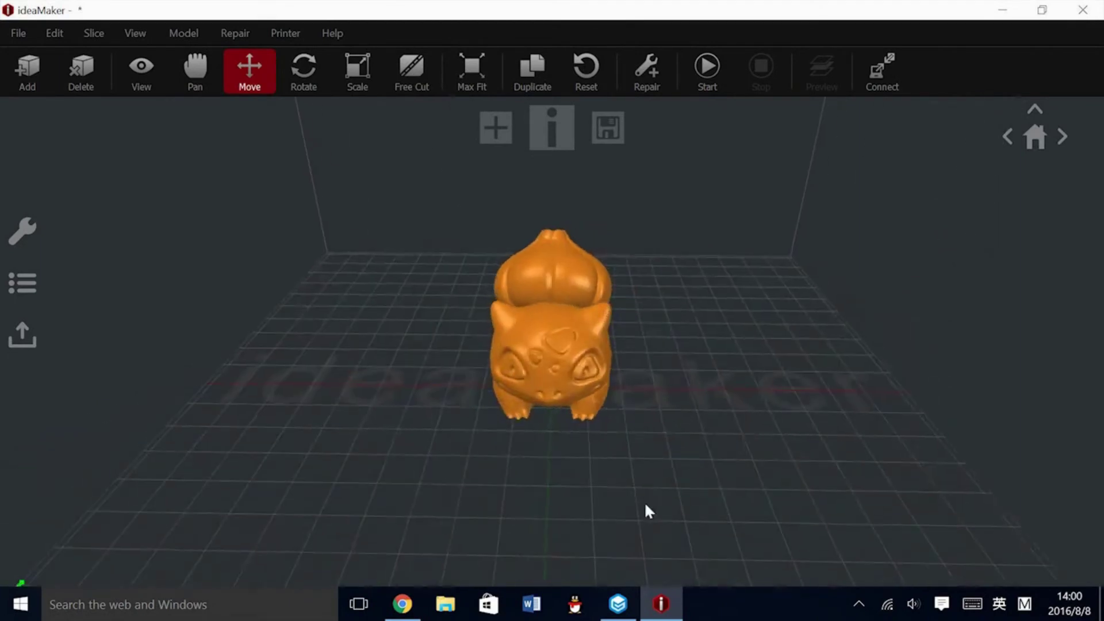
{"action": "right_click_drag", "start_coordinate": [577, 441], "coordinate": [828, 394]}
{"action": "right_click_drag", "start_coordinate": [571, 253], "coordinate": [586, 343]}
Step: Assign the Bulbasaur body to the Left Extruder so it prints white
{"action": "left_click", "coordinate": [586, 343]}
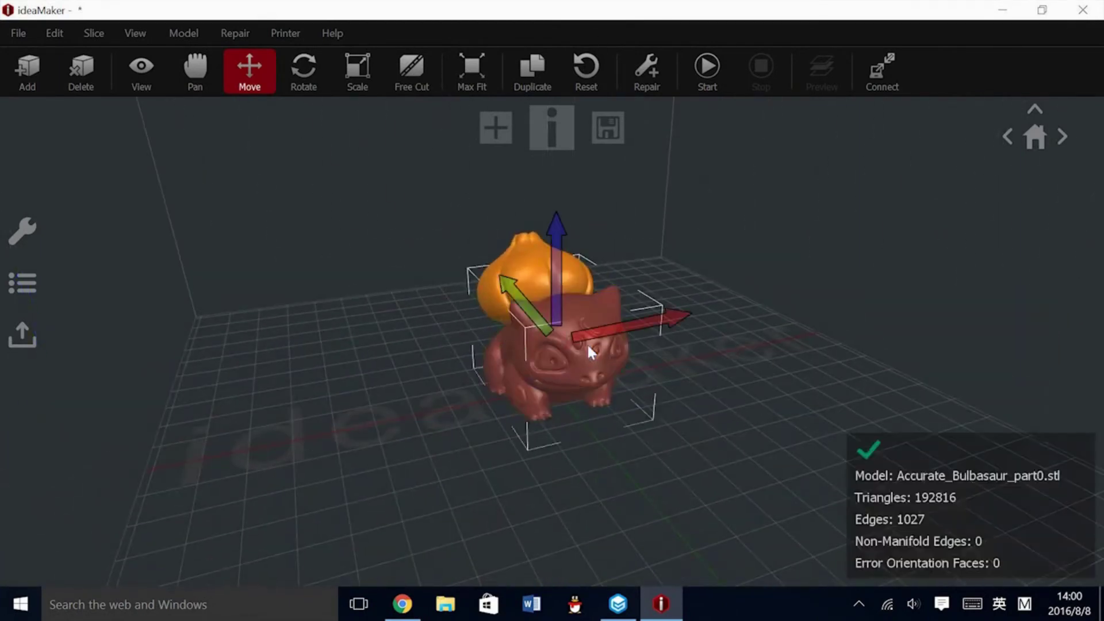
{"action": "left_click", "coordinate": [150, 84]}
{"action": "left_click", "coordinate": [237, 244]}
{"action": "left_click", "coordinate": [172, 257]}
{"action": "left_click", "coordinate": [683, 464]}
{"action": "left_click_drag", "start_coordinate": [683, 465], "coordinate": [634, 435]}
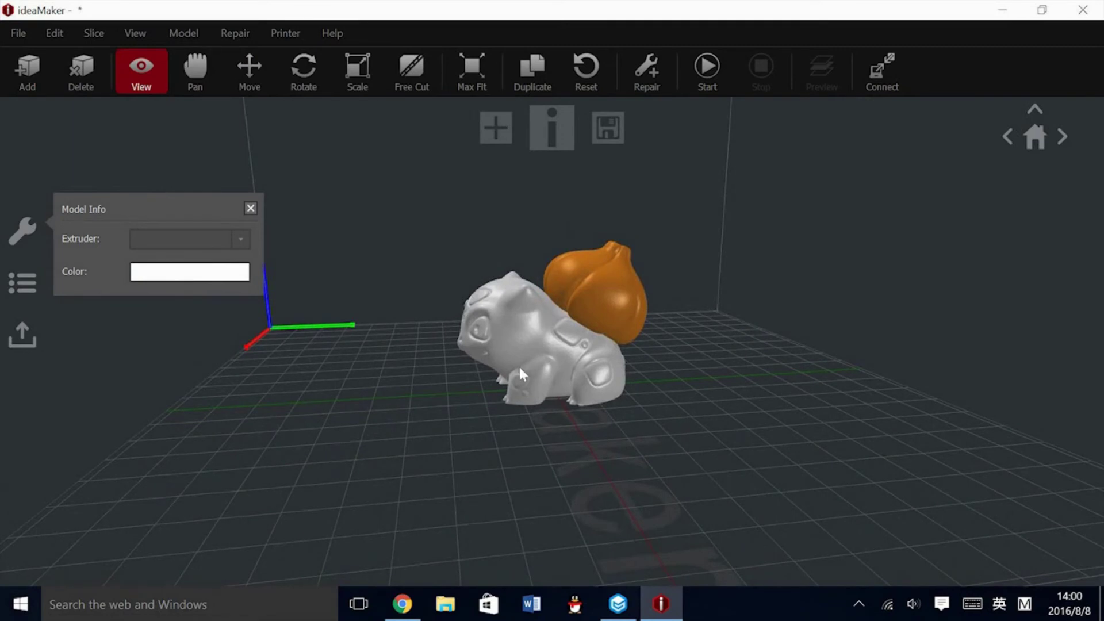
{"action": "left_click_drag", "start_coordinate": [448, 471], "coordinate": [467, 316]}
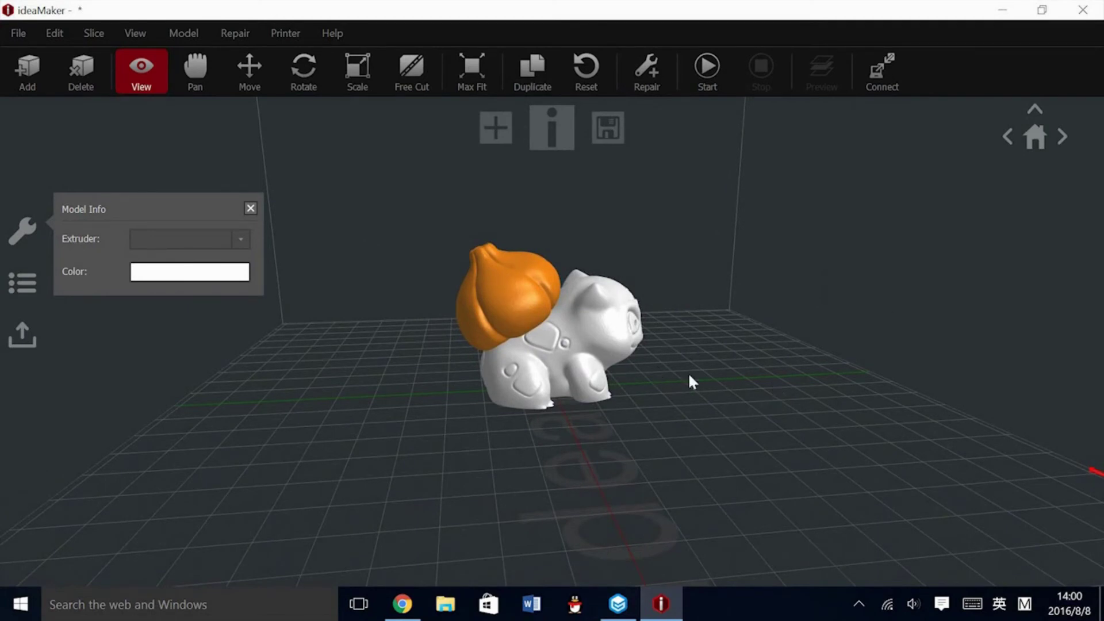
Step: Edit the Standard - N2 Plus - PLA template to set Support to None and save it
{"action": "left_click", "coordinate": [708, 87]}
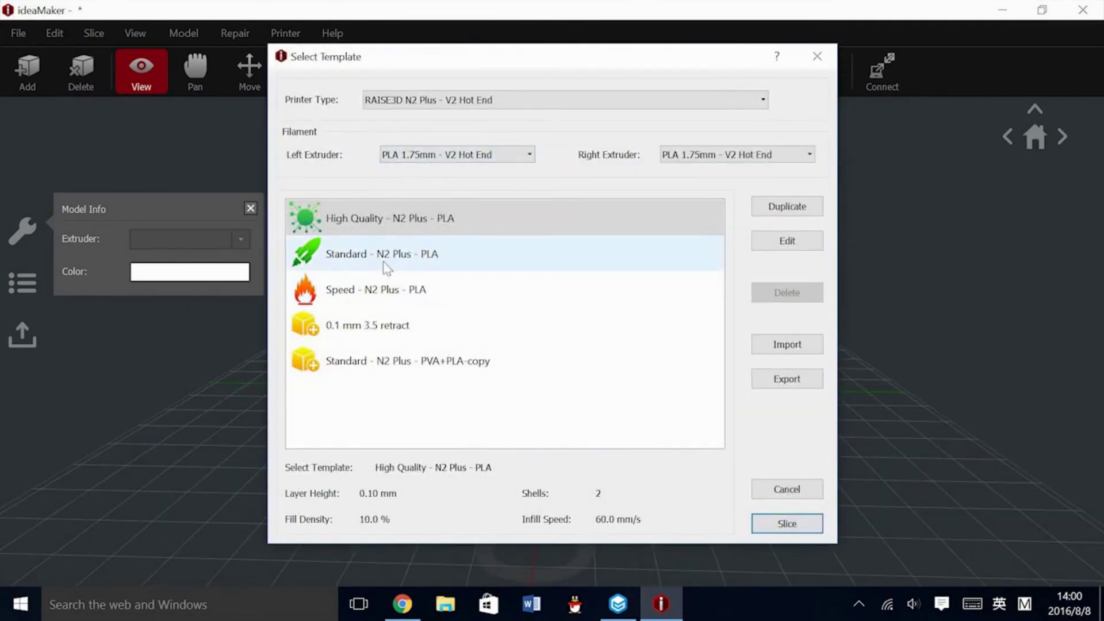
{"action": "left_click", "coordinate": [384, 258]}
{"action": "left_click", "coordinate": [787, 240]}
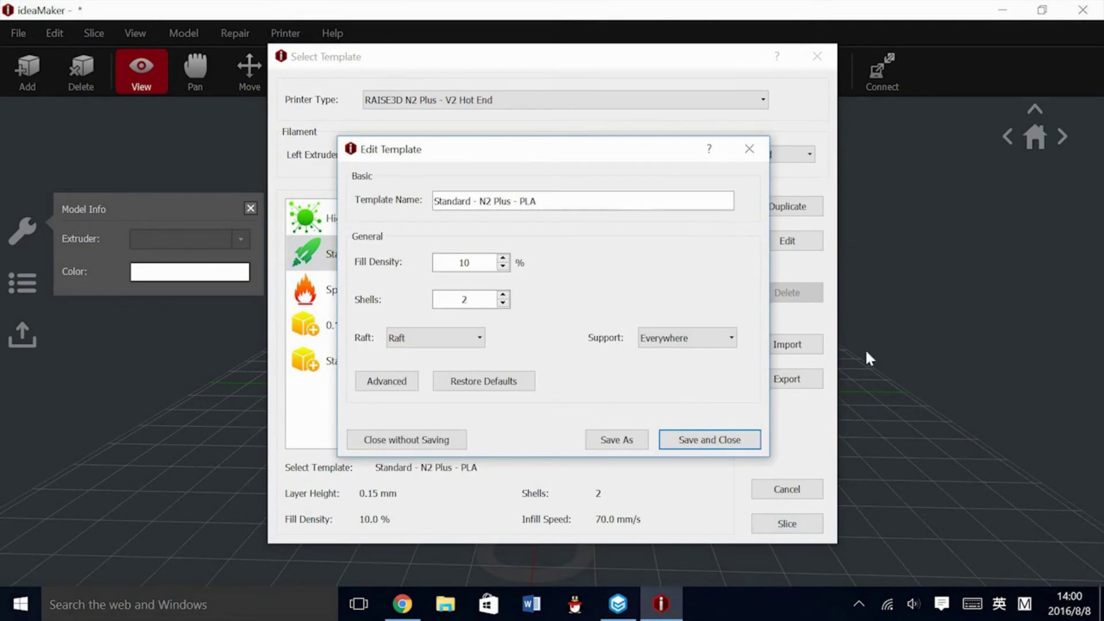
{"action": "left_click", "coordinate": [687, 338]}
{"action": "left_click", "coordinate": [661, 352]}
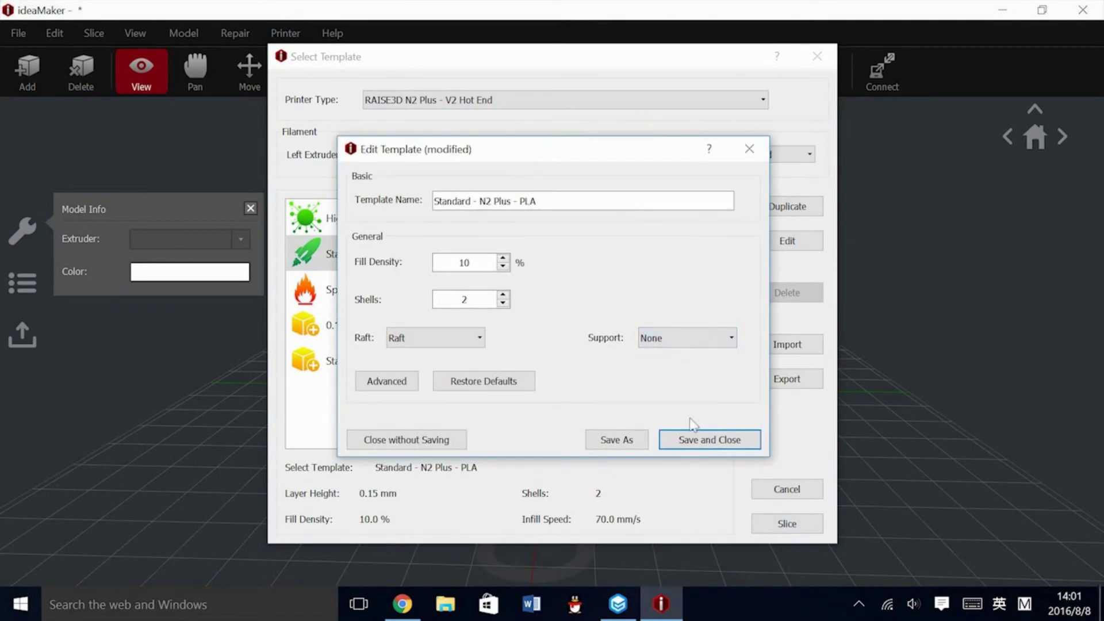
{"action": "left_click", "coordinate": [405, 389]}
{"action": "left_click", "coordinate": [301, 96]}
{"action": "left_click", "coordinate": [365, 97]}
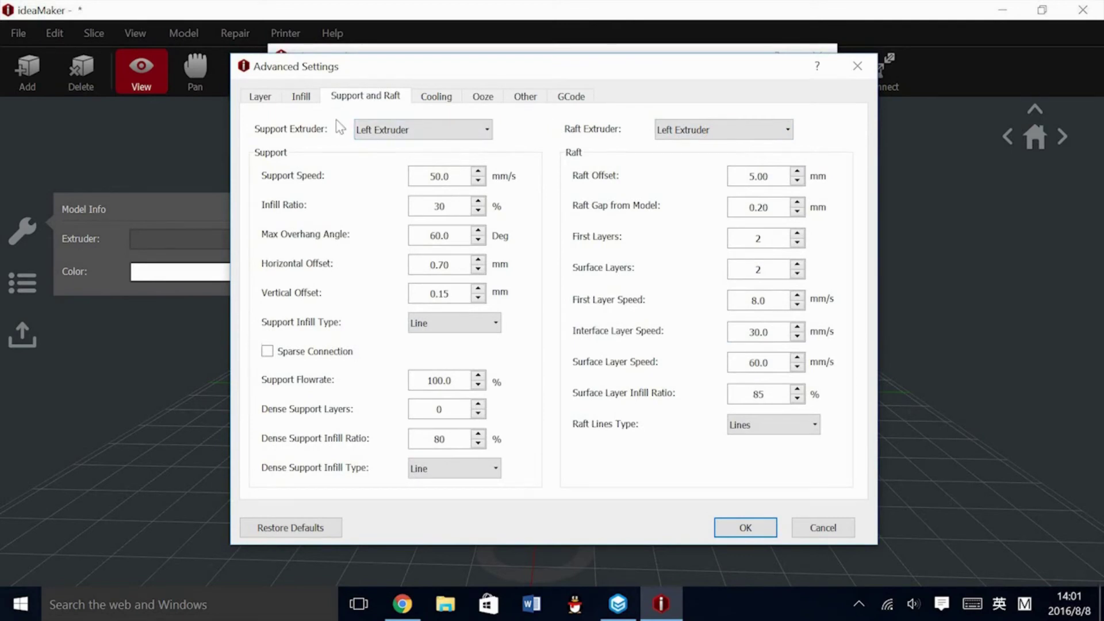
{"action": "left_click", "coordinate": [434, 100]}
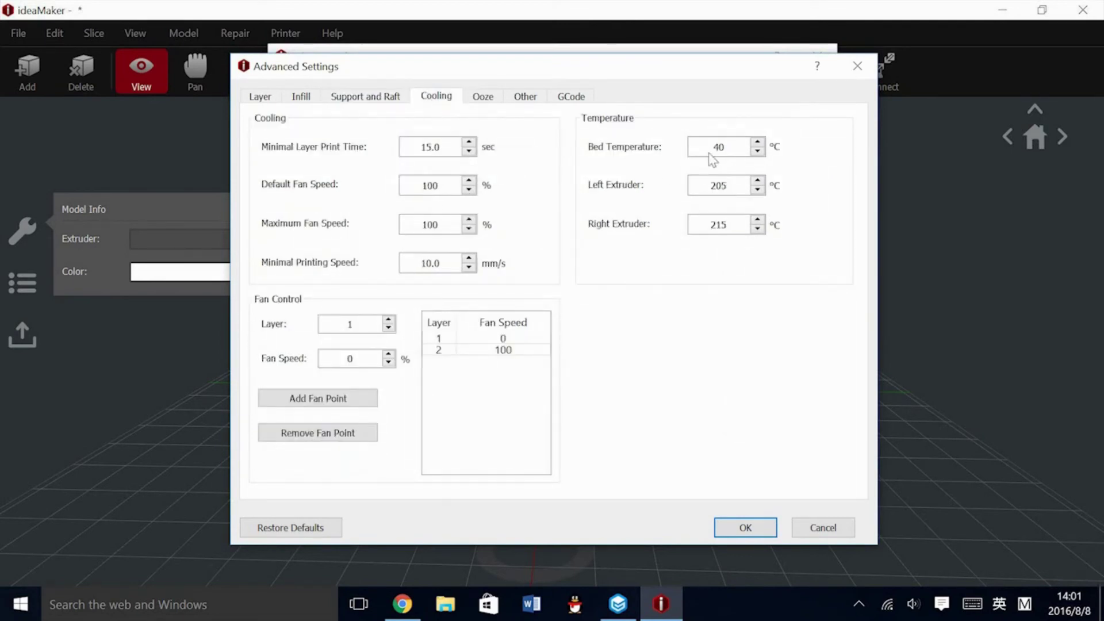
{"action": "left_click", "coordinate": [726, 526]}
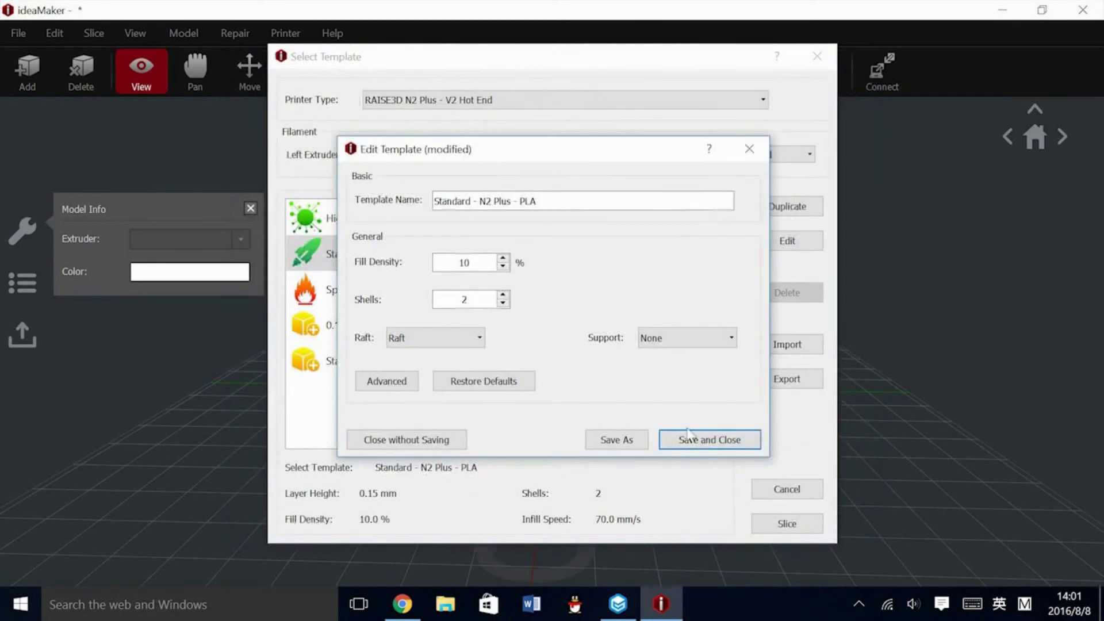
{"action": "left_click", "coordinate": [711, 438]}
Step: Slice both parts with the Standard template, declining supports, for a 5 h 4 min estimate
{"action": "left_click", "coordinate": [791, 522]}
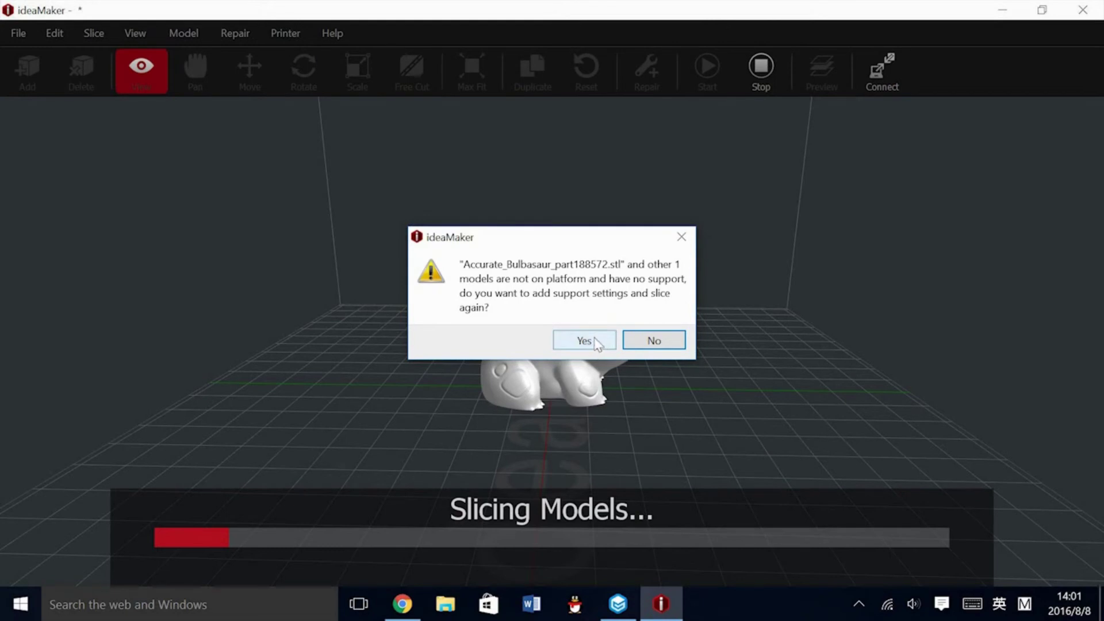
{"action": "left_click", "coordinate": [584, 341]}
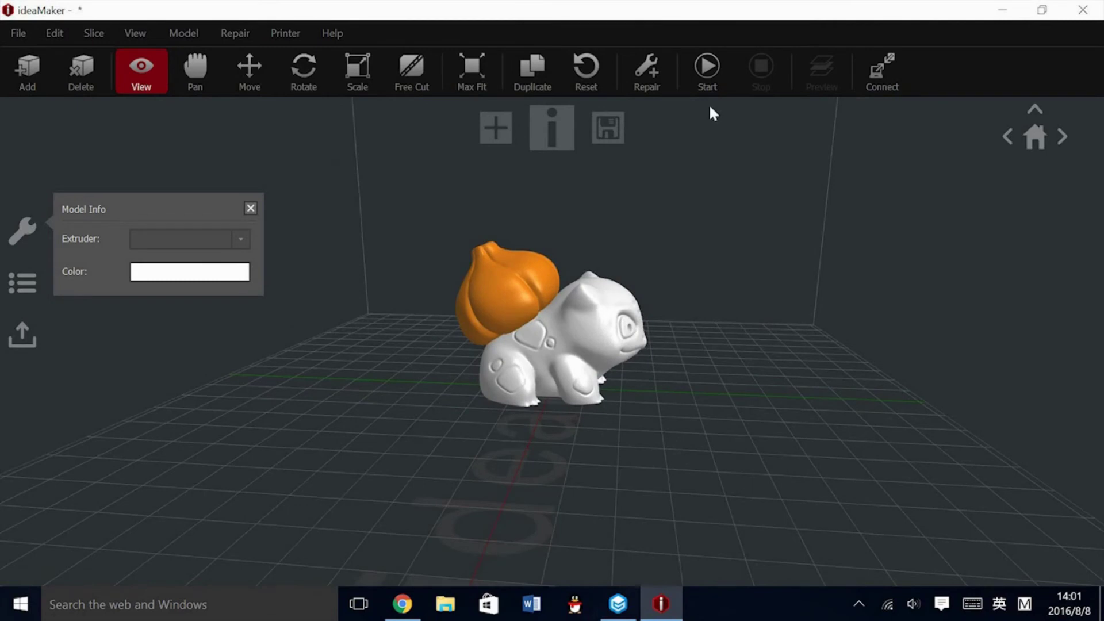
{"action": "left_click", "coordinate": [707, 68]}
{"action": "left_click", "coordinate": [350, 254]}
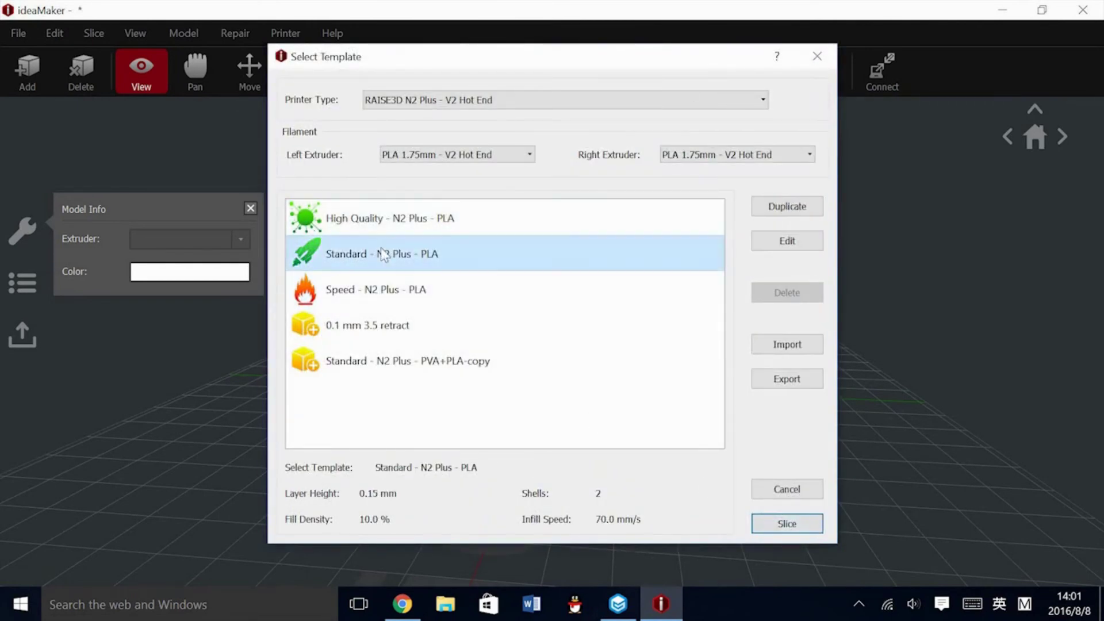
{"action": "left_click", "coordinate": [778, 524]}
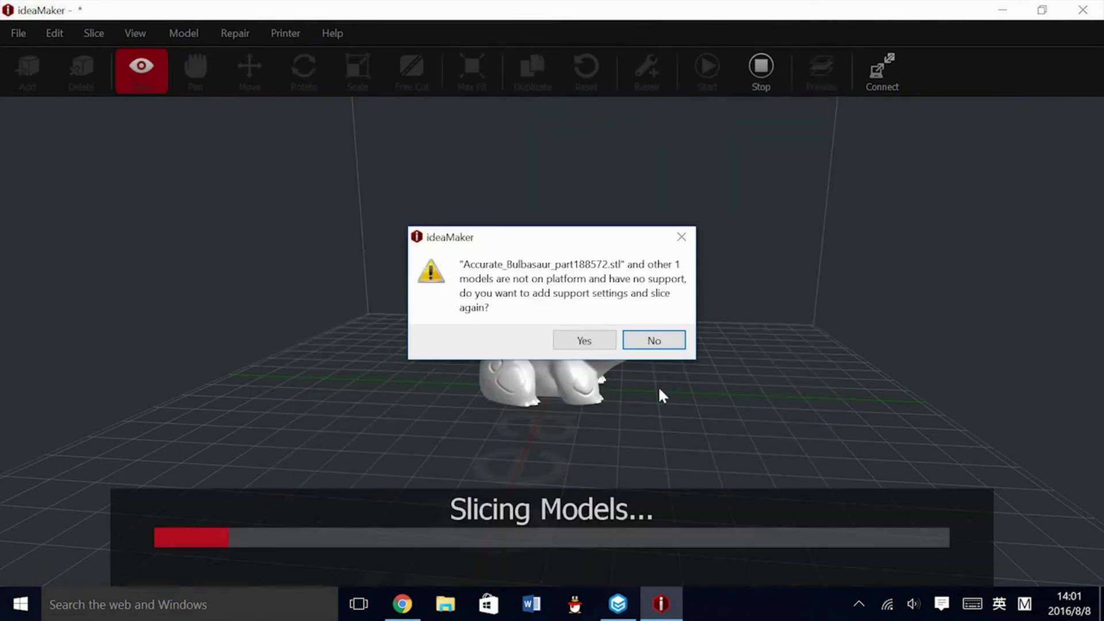
{"action": "left_click", "coordinate": [639, 342]}
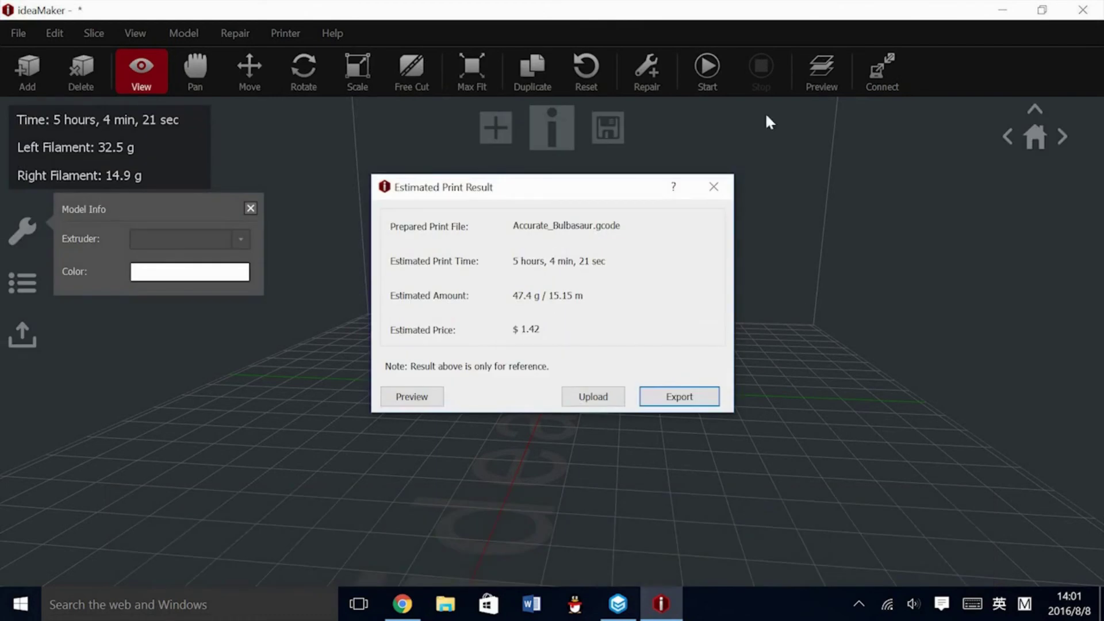
Step: Preview the sliced layers from several angles and inspect the lower layers
{"action": "left_click", "coordinate": [419, 401]}
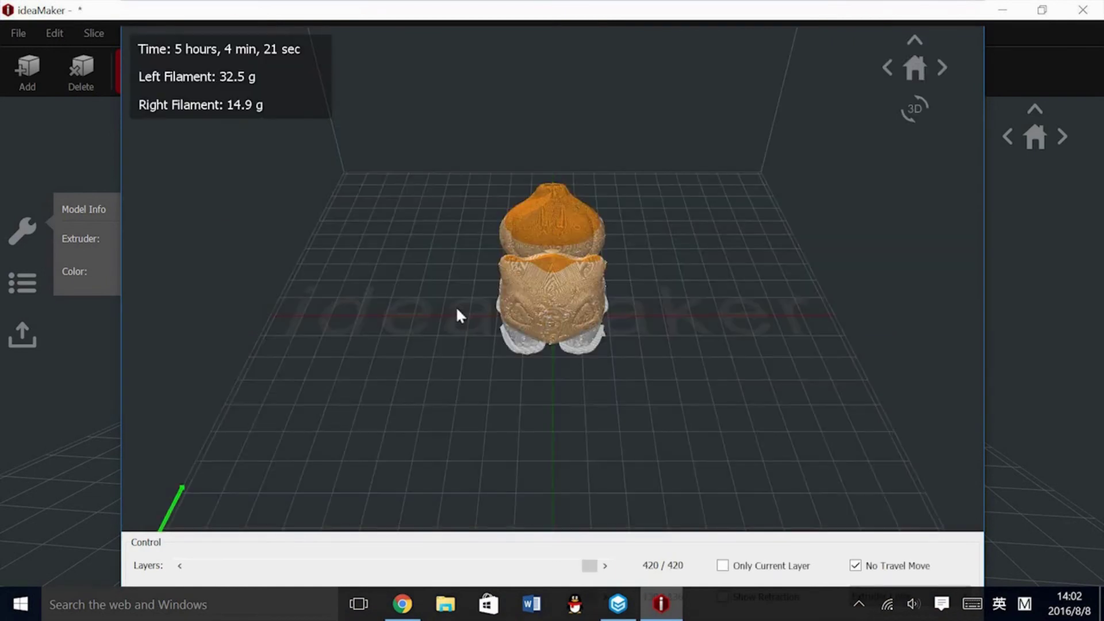
{"action": "scroll", "coordinate": [138, 338], "scroll_direction": "up", "scroll_amount": 3}
{"action": "left_click_drag", "start_coordinate": [749, 419], "coordinate": [477, 368]}
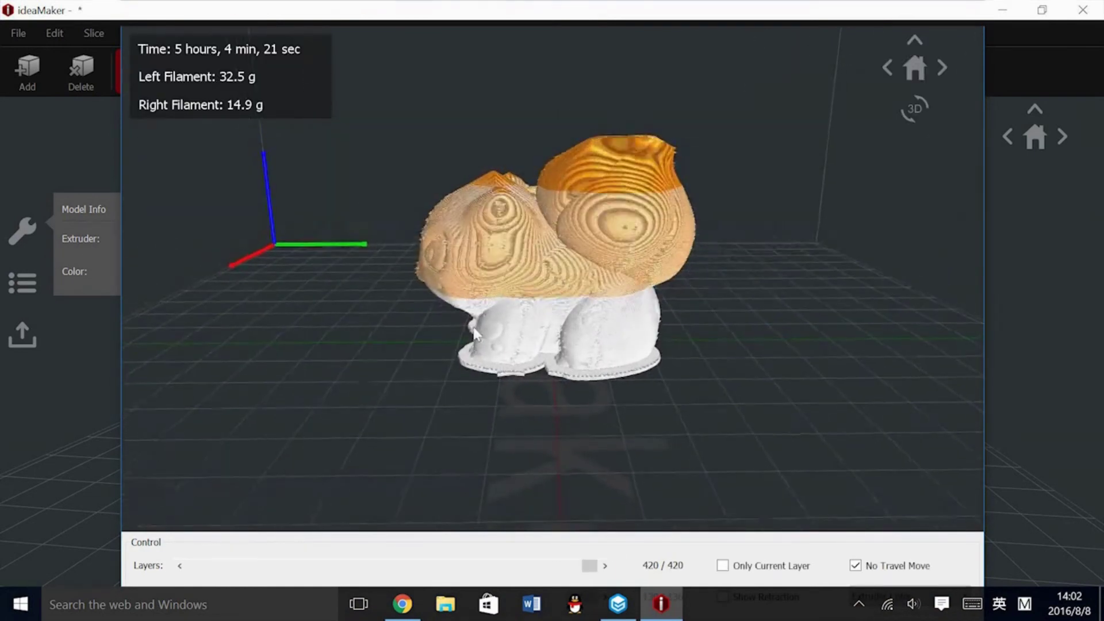
{"action": "left_click_drag", "start_coordinate": [606, 340], "coordinate": [429, 565]}
{"action": "left_click_drag", "start_coordinate": [850, 258], "coordinate": [853, 185]}
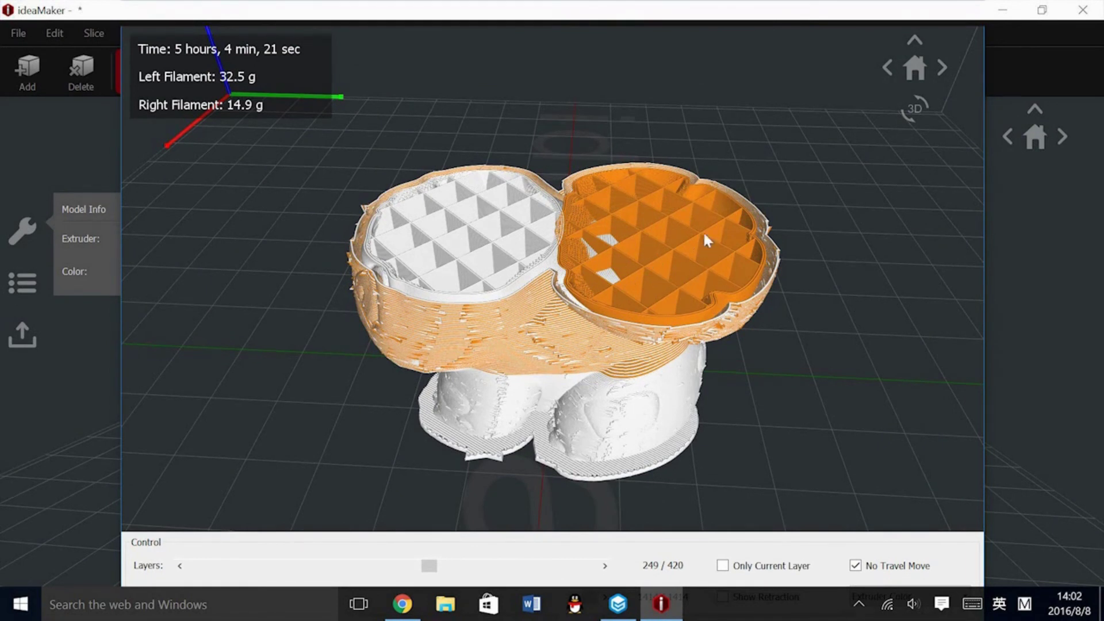
{"action": "left_click_drag", "start_coordinate": [429, 565], "coordinate": [456, 565]}
Step: Upload Accurate_Bulbasaur.gcode to the selected printer
{"action": "left_click_drag", "start_coordinate": [806, 434], "coordinate": [848, 246]}
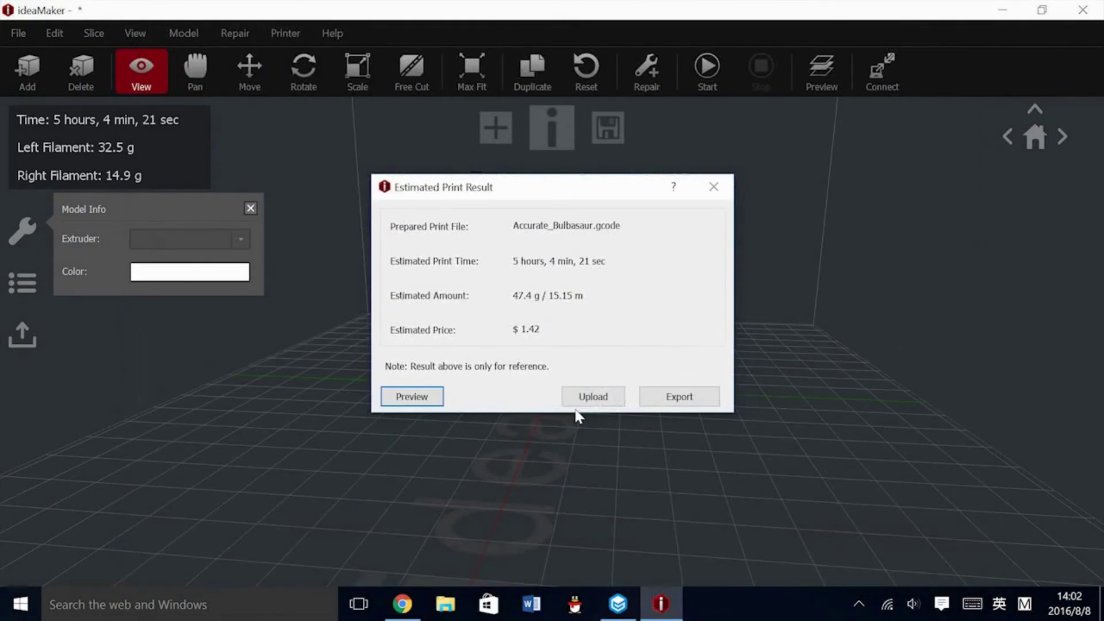
{"action": "left_click", "coordinate": [584, 398]}
{"action": "left_click", "coordinate": [632, 402]}
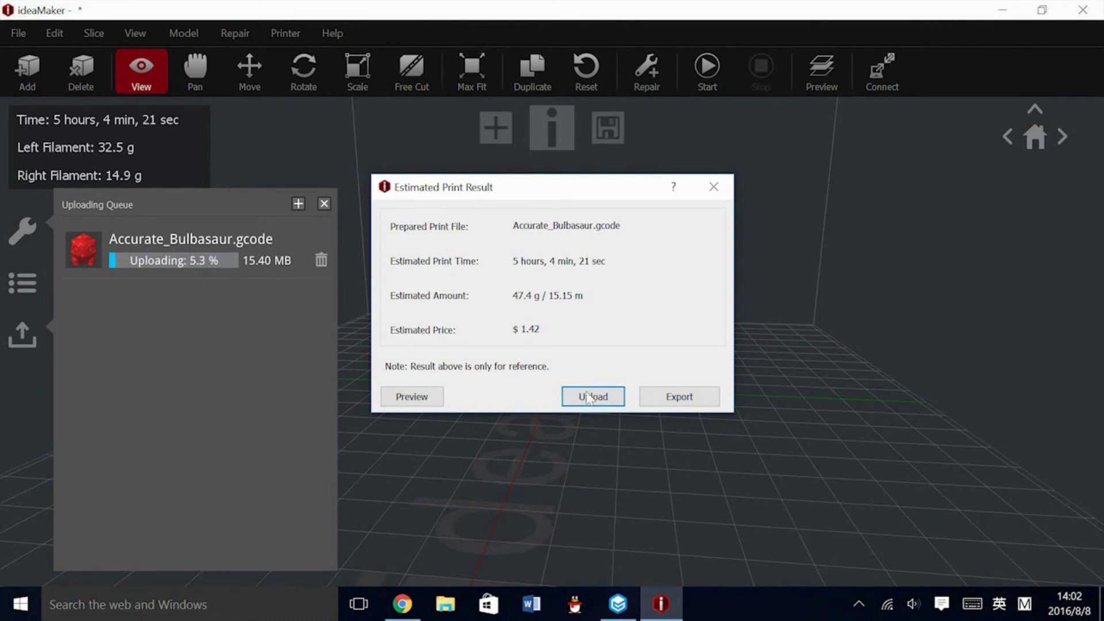
Step: Dismiss the Estimated Print Result and connect remotely to the Raise3D N2
{"action": "left_click", "coordinate": [713, 186]}
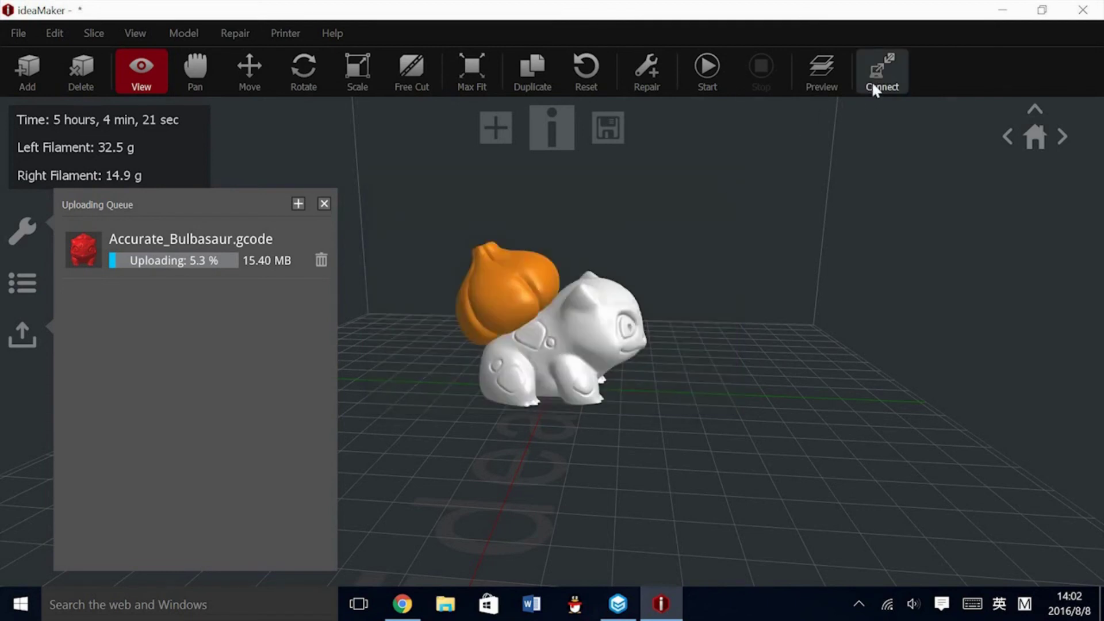
{"action": "left_click", "coordinate": [872, 80]}
{"action": "left_click", "coordinate": [948, 229]}
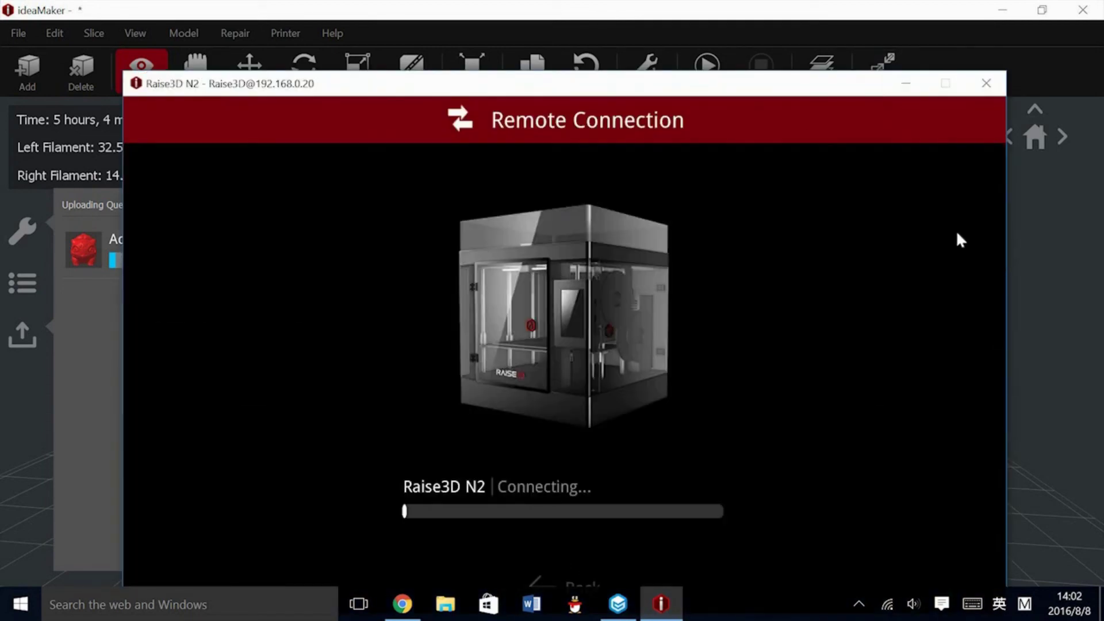